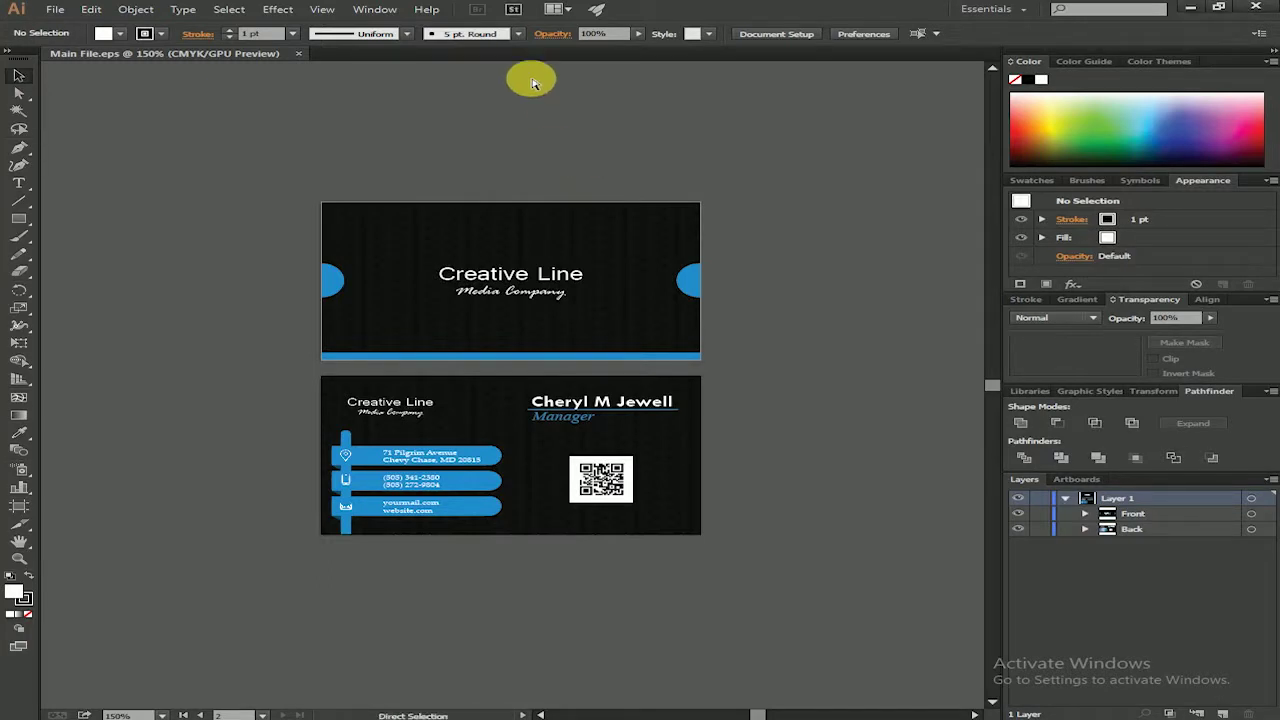
Step: Start a new Illustrator document while Main File.eps is open
key(ctrl+n)
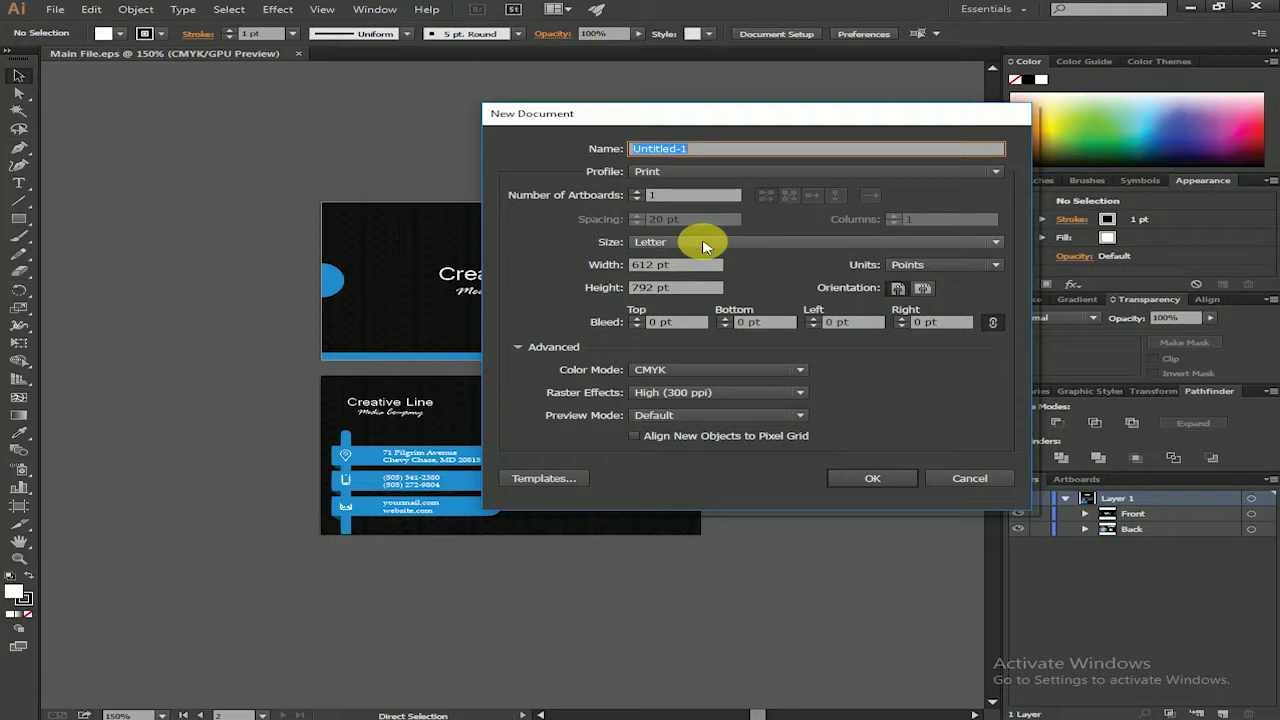
Step: Create a document with 2 artboards, 3.5 × 2 in each, 0.4 in spacing, in one column
drag(680, 121, 605, 120)
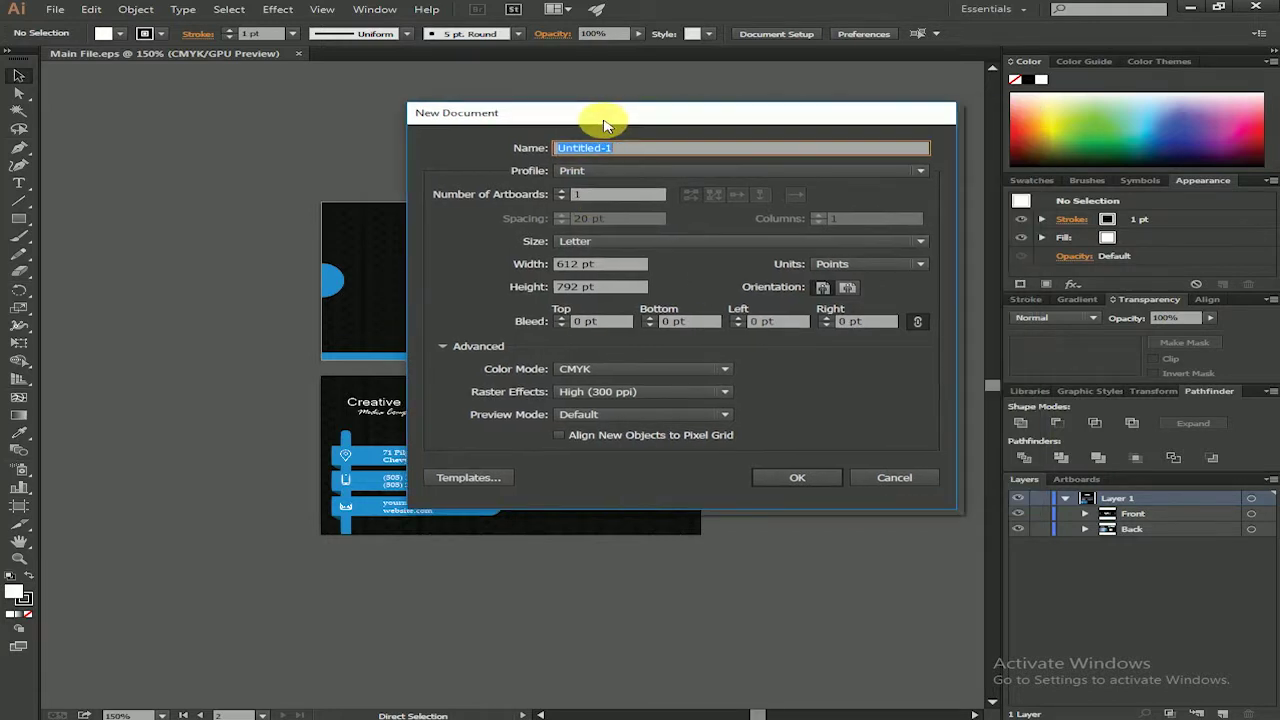
click(588, 197)
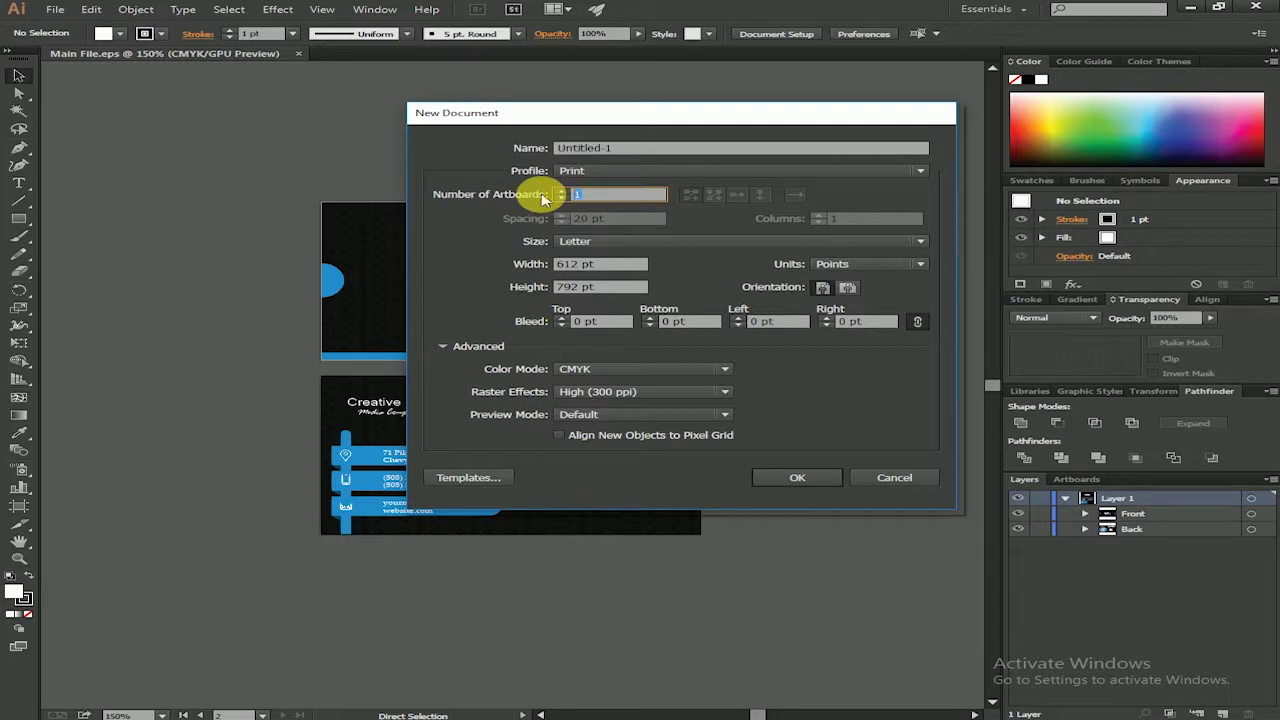
text(2)
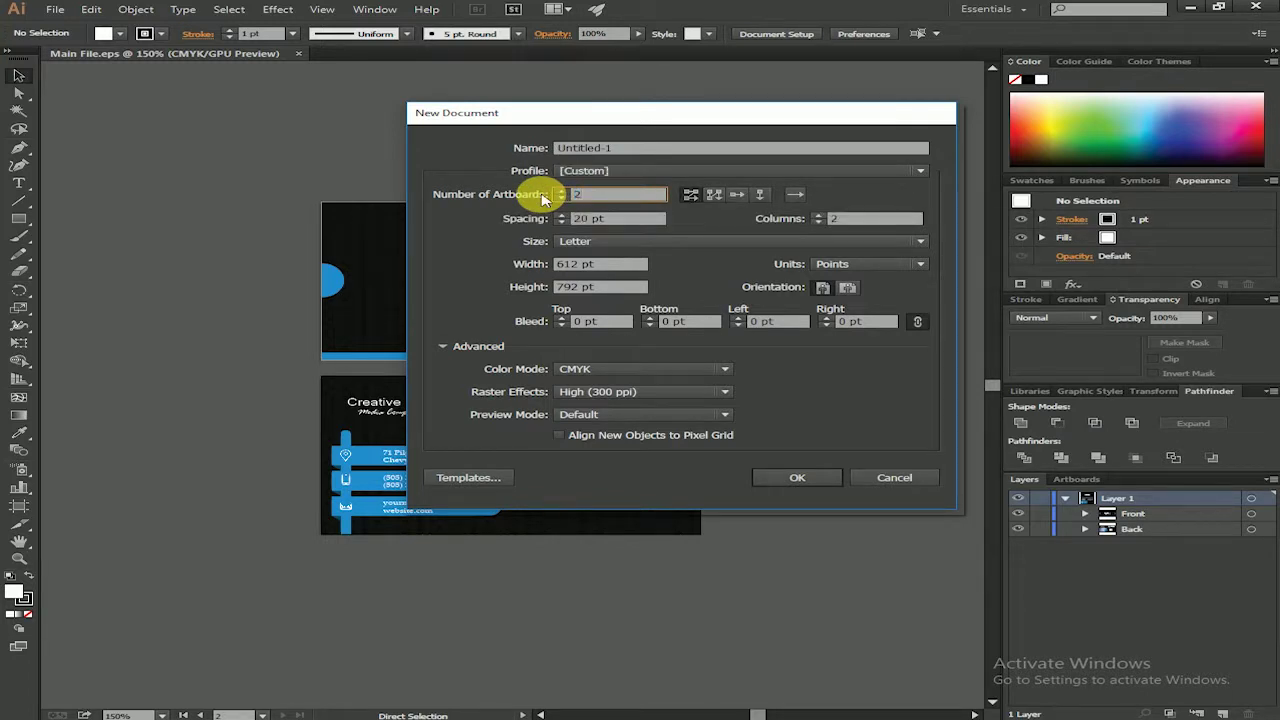
click(860, 265)
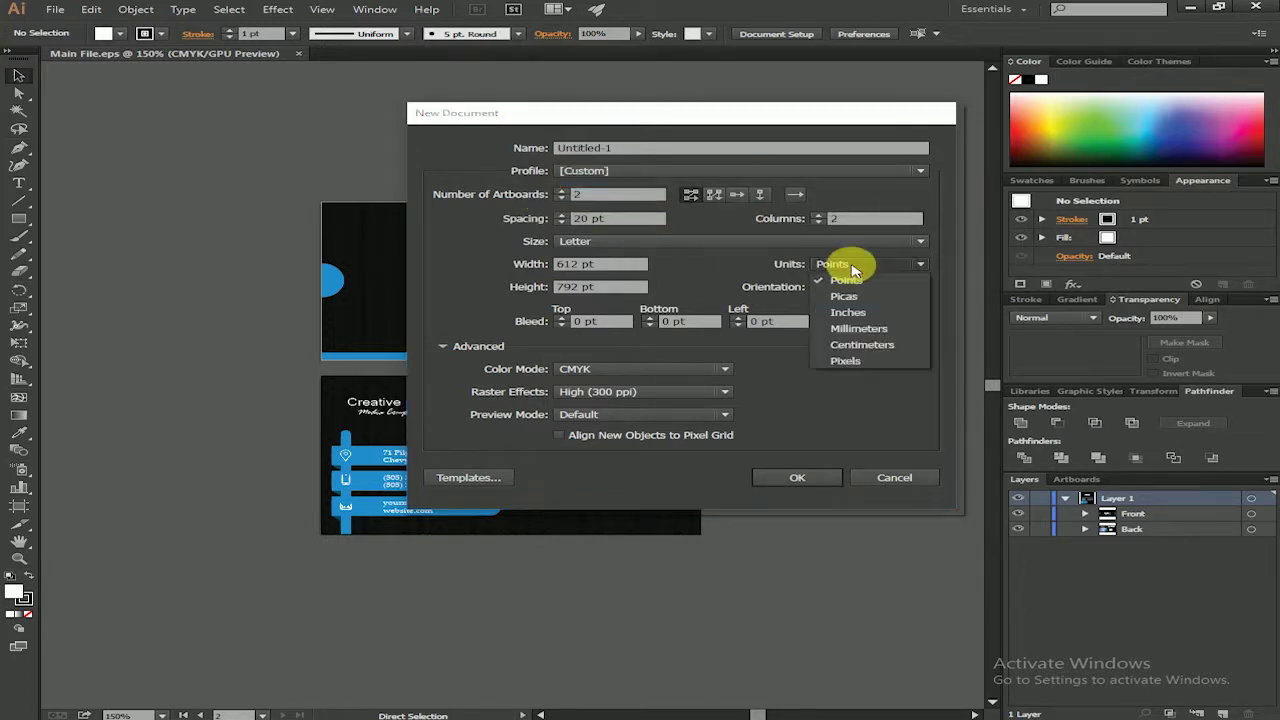
click(838, 316)
click(600, 263)
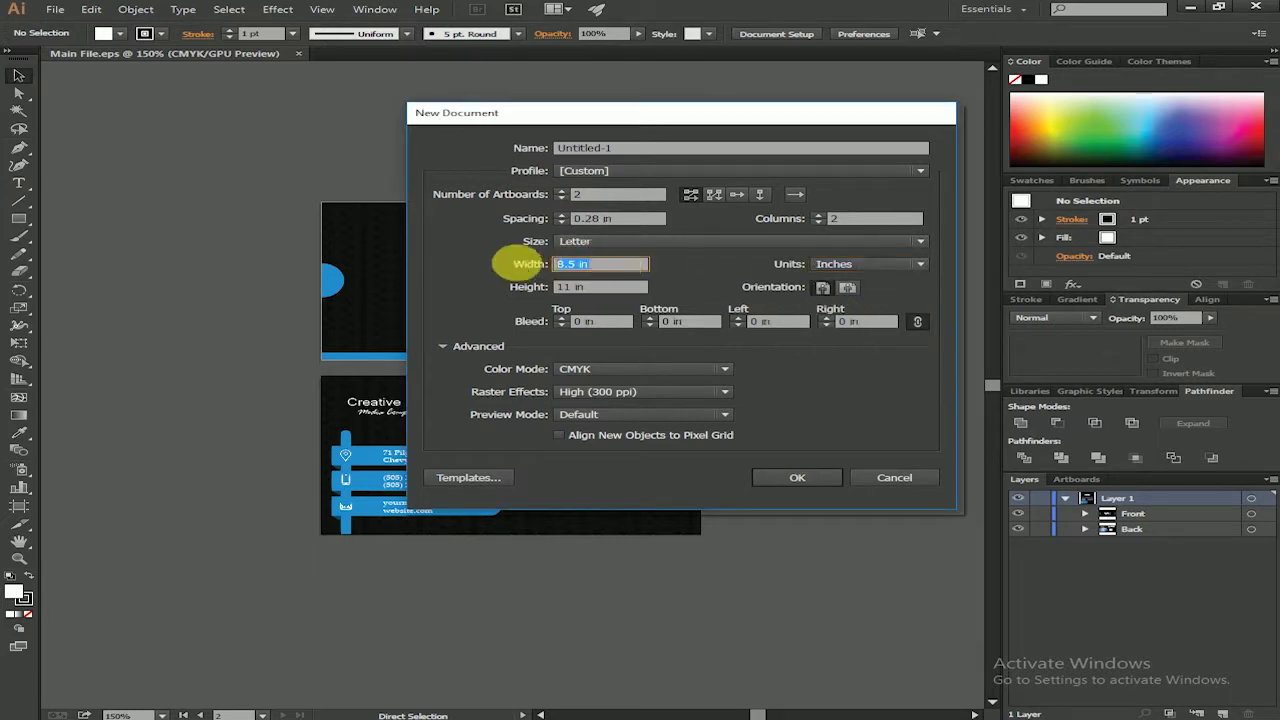
drag(548, 110, 845, 82)
text(3.5)
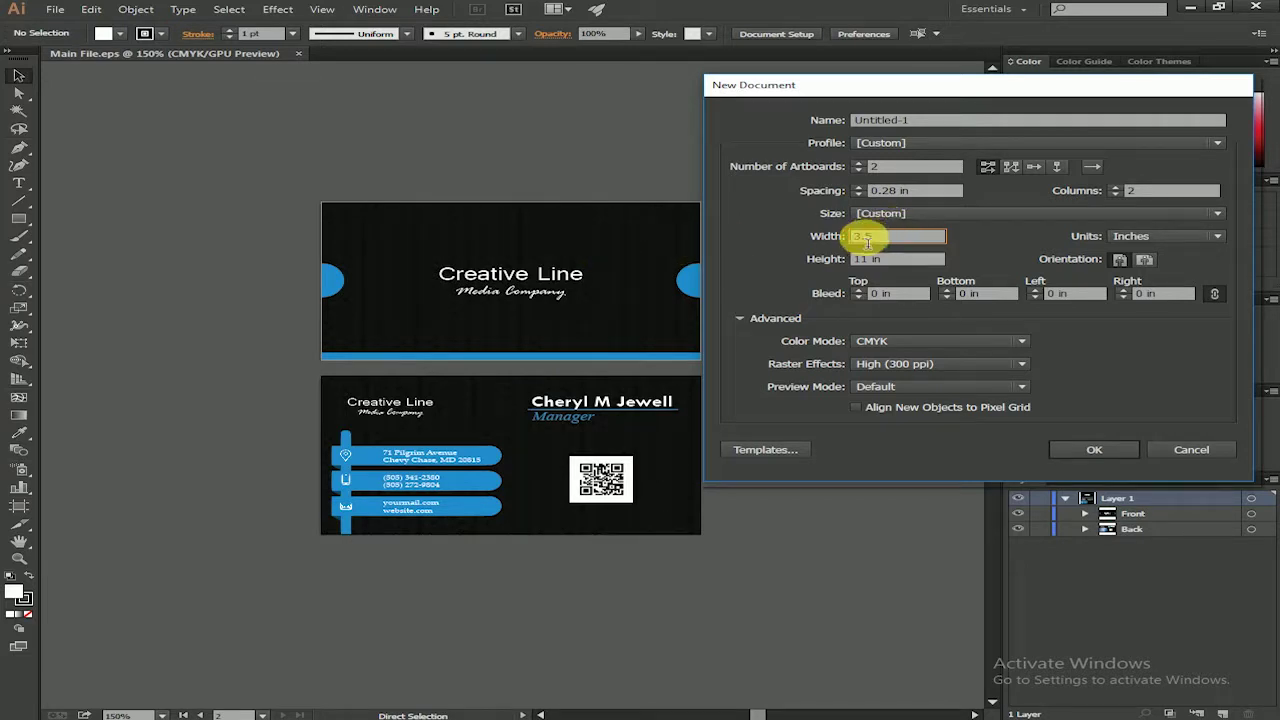
click(890, 262)
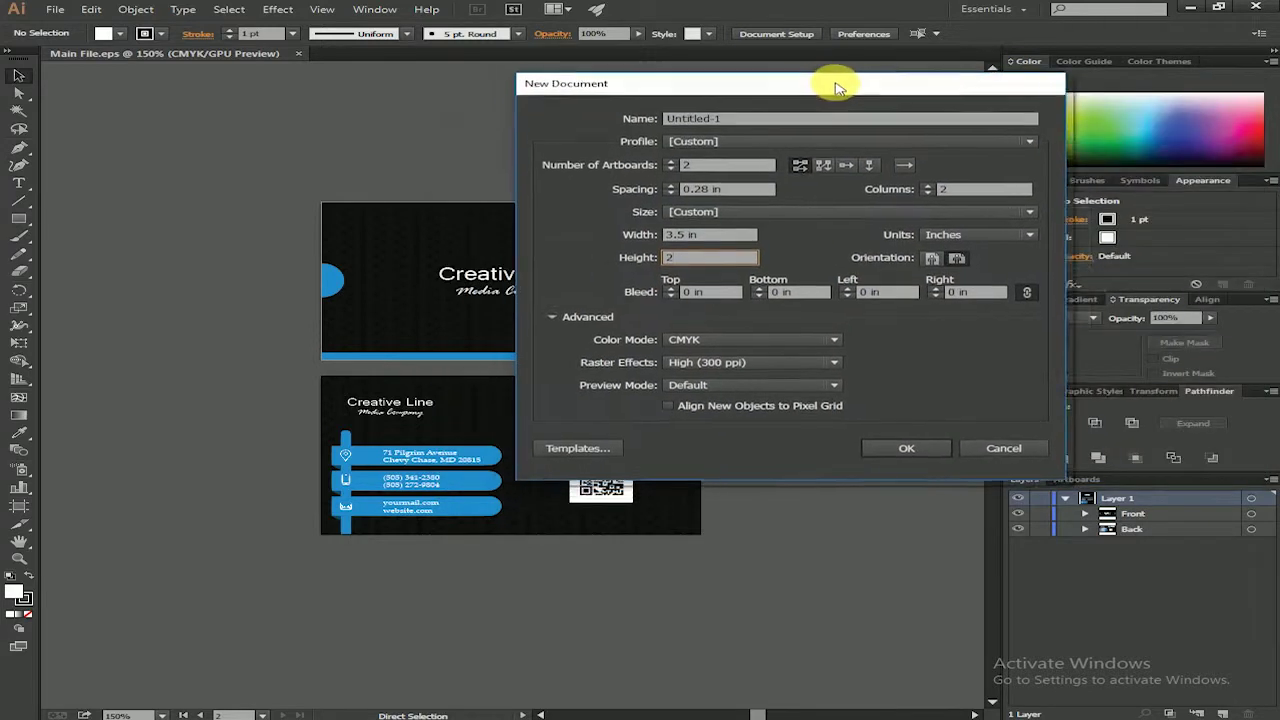
drag(1020, 88, 867, 102)
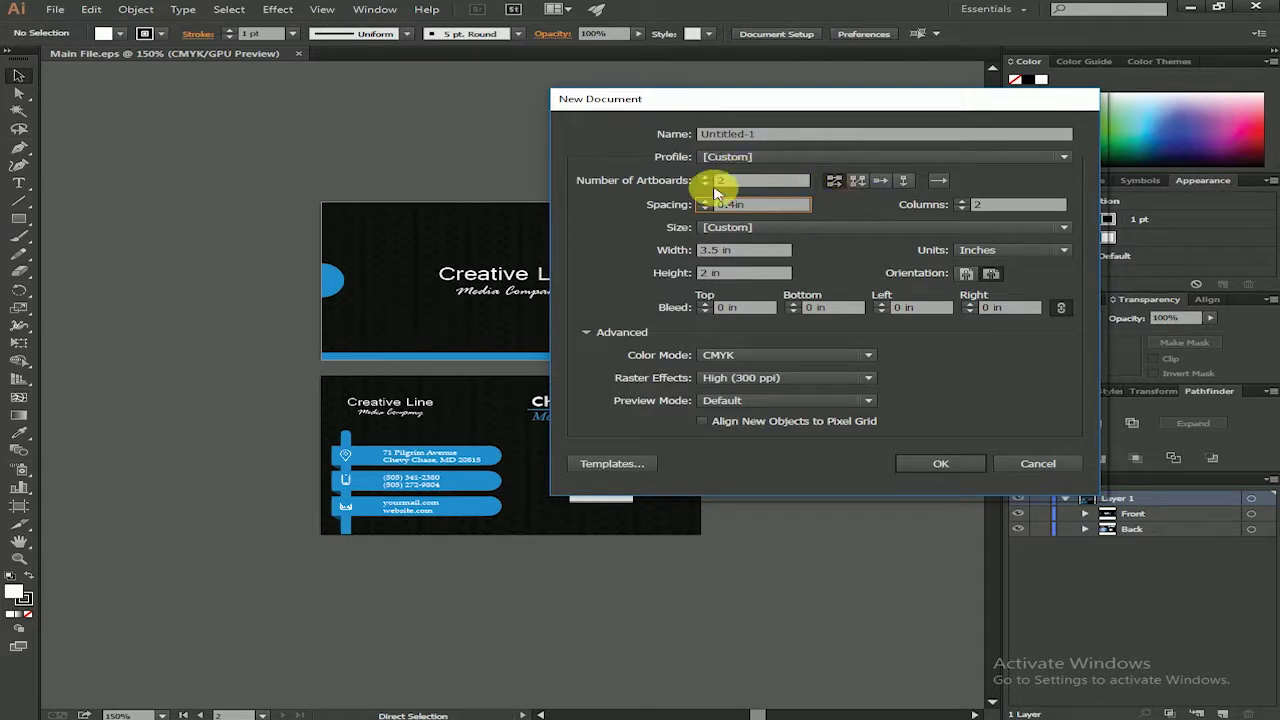
click(902, 182)
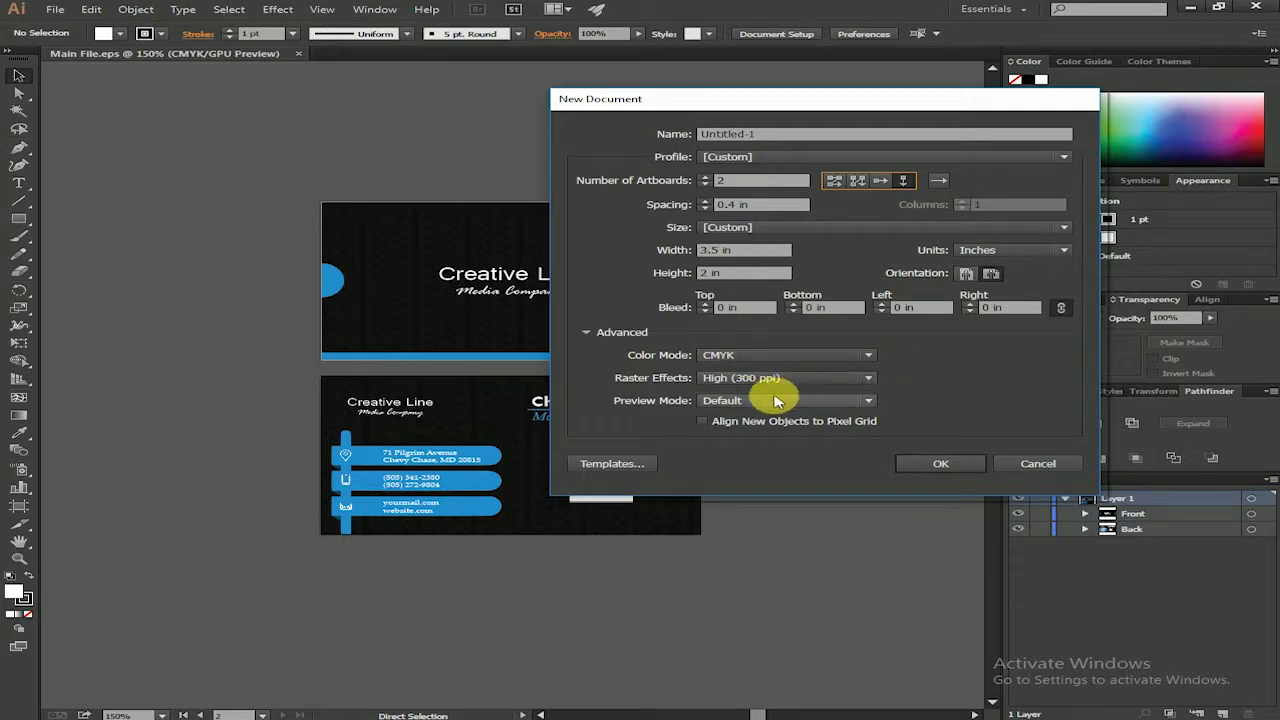
click(955, 458)
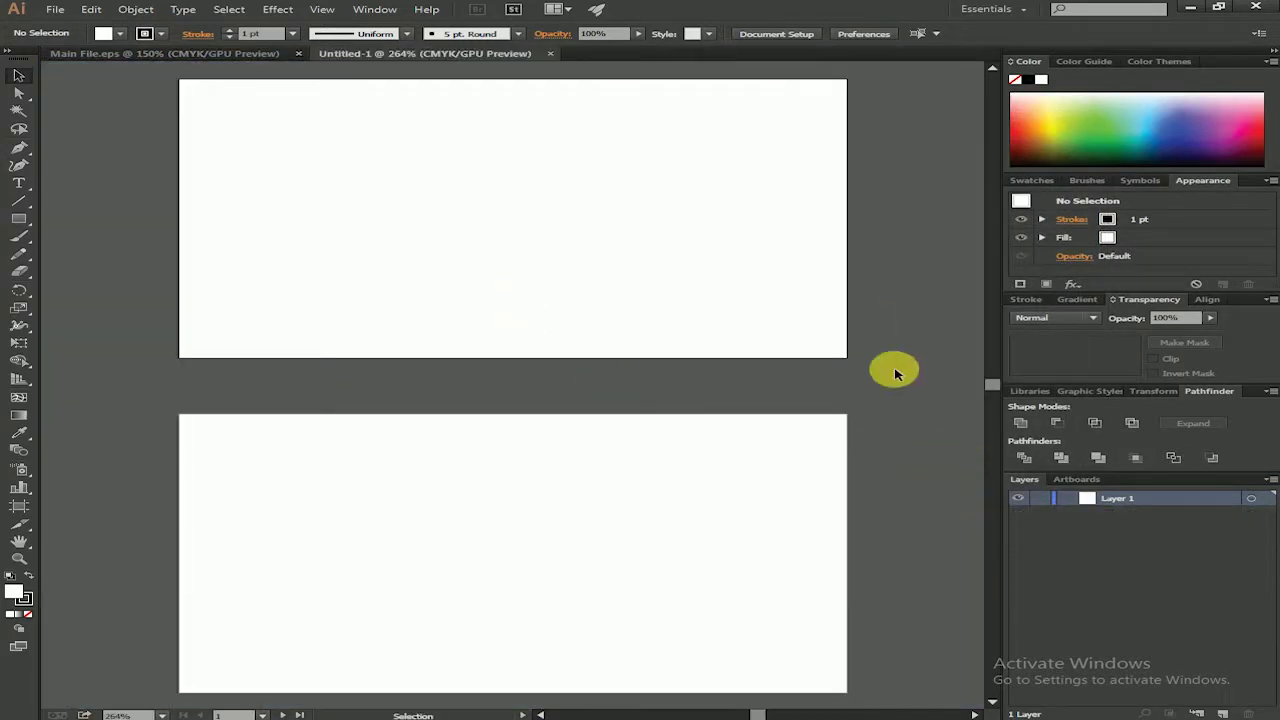
Step: Draw a rectangle covering the top artboard, checking the original Main File.eps design
key(ctrl+minus)
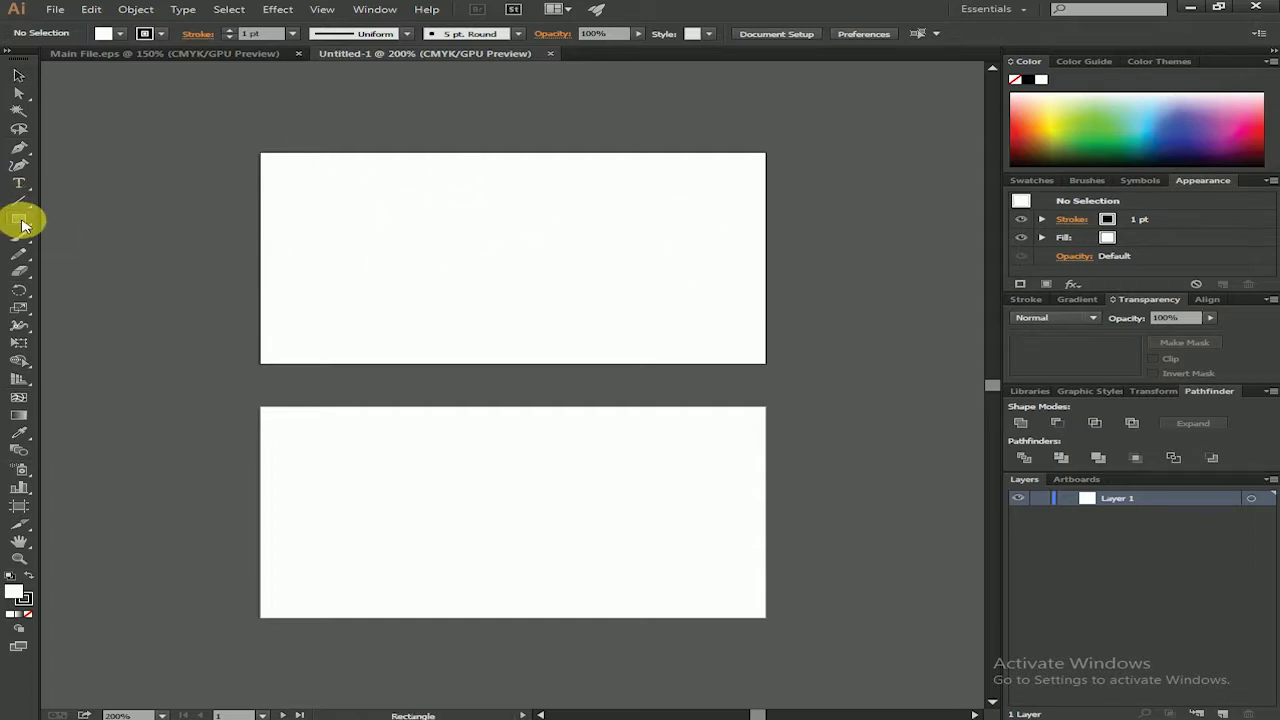
drag(270, 159, 775, 370)
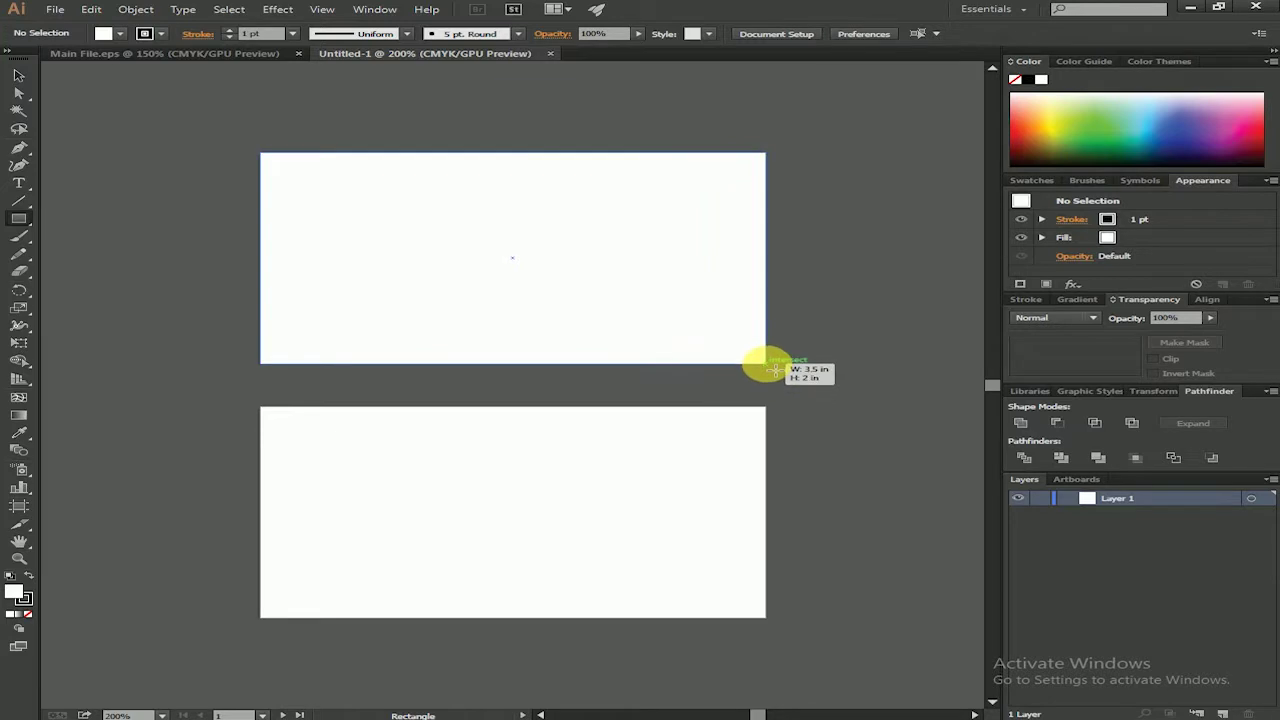
click(103, 53)
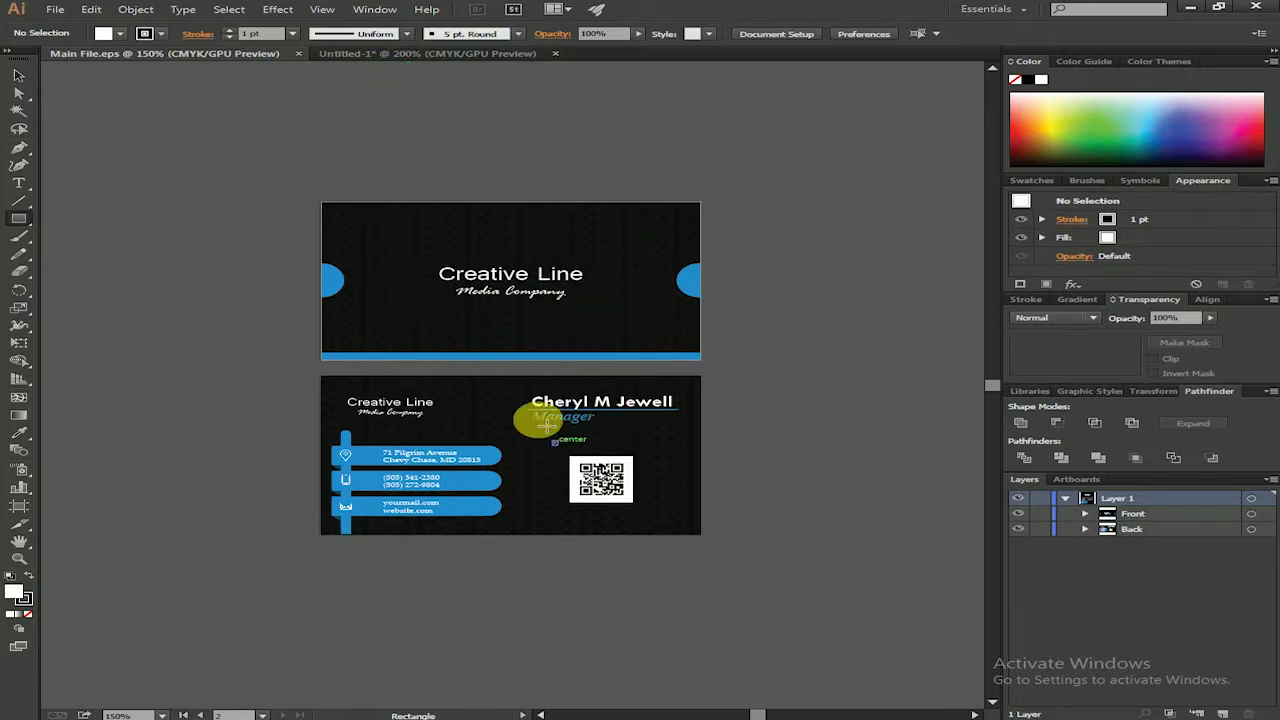
click(425, 53)
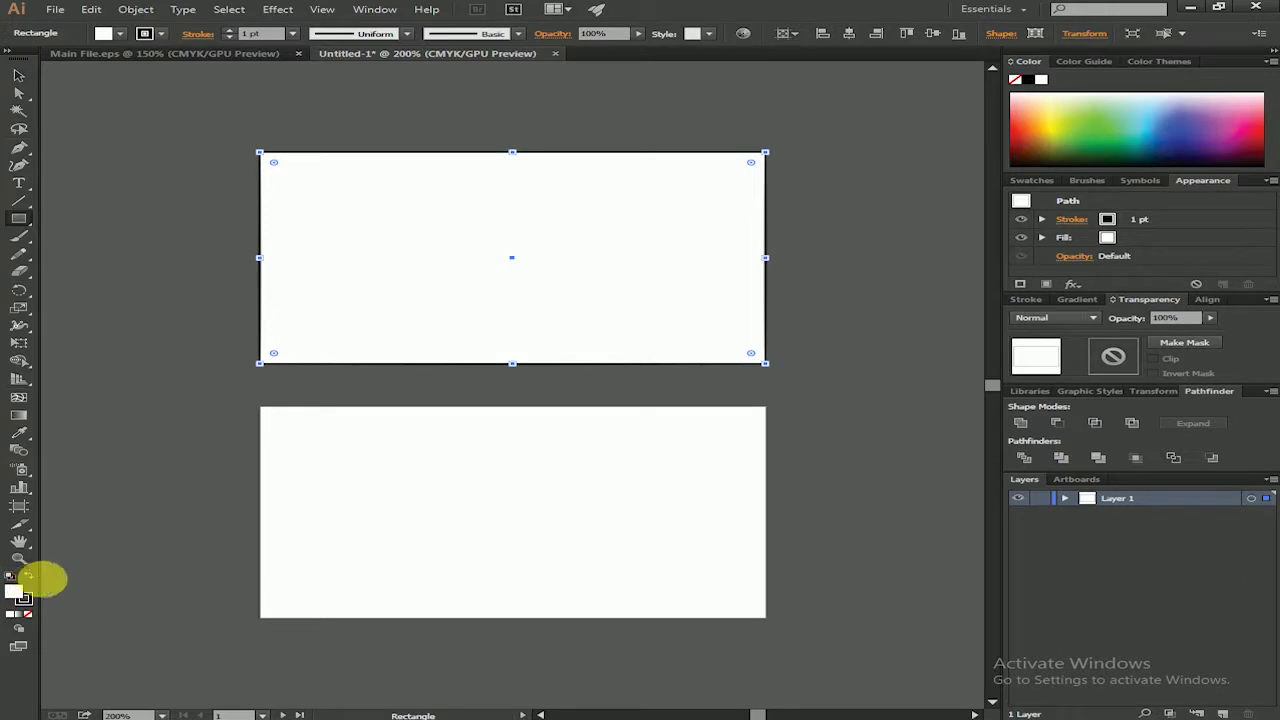
Step: Remove the rectangle's stroke and fill it with a near-black dark grey
click(161, 34)
click(21, 64)
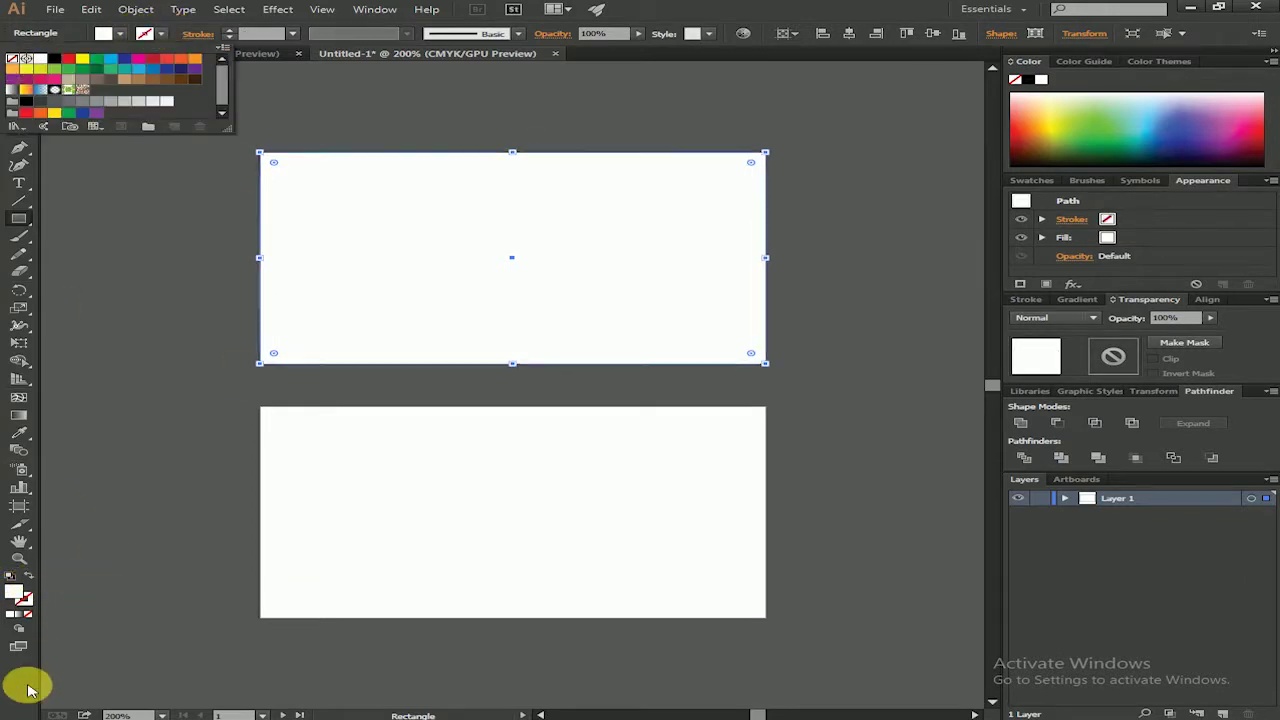
double_click(20, 597)
drag(749, 337, 735, 343)
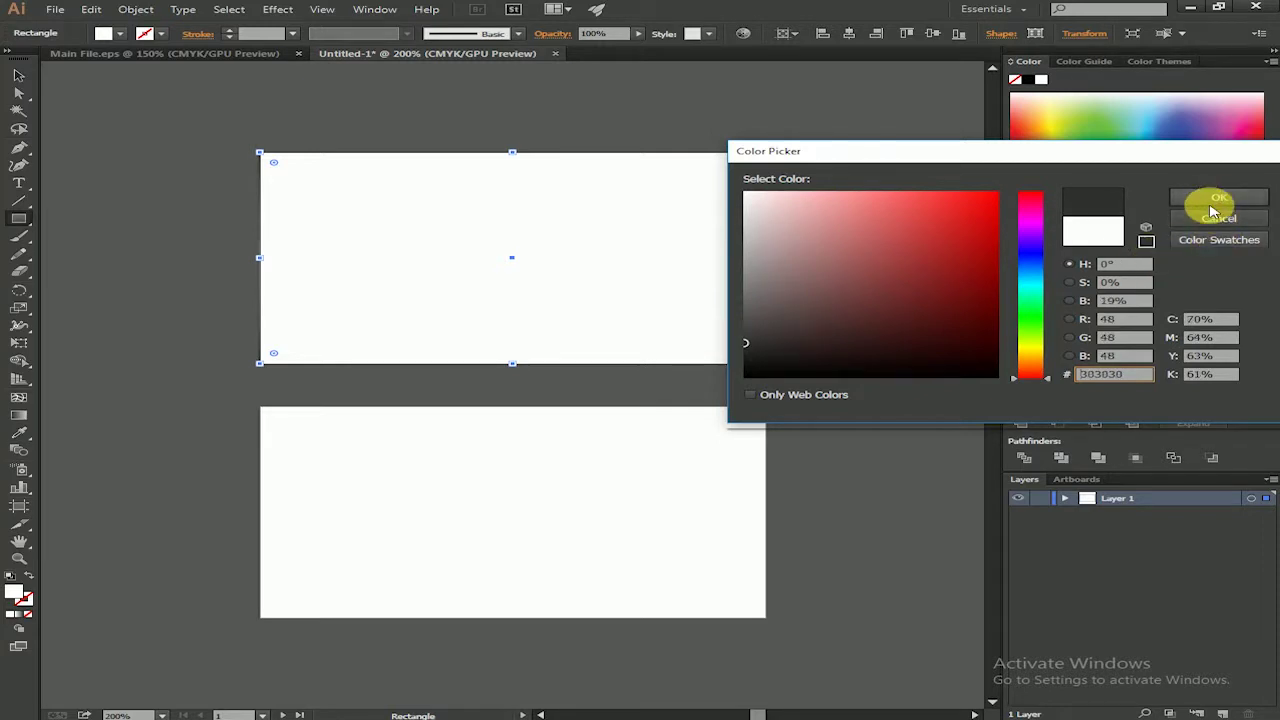
click(1180, 202)
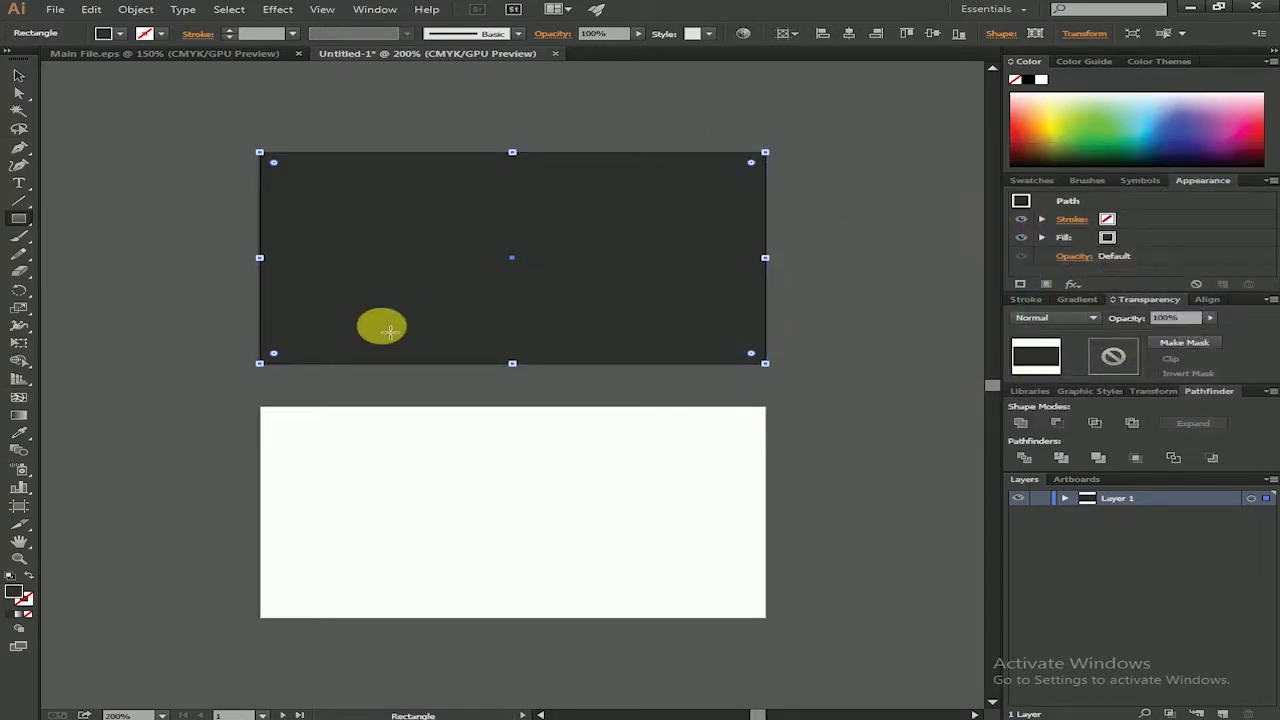
double_click(21, 595)
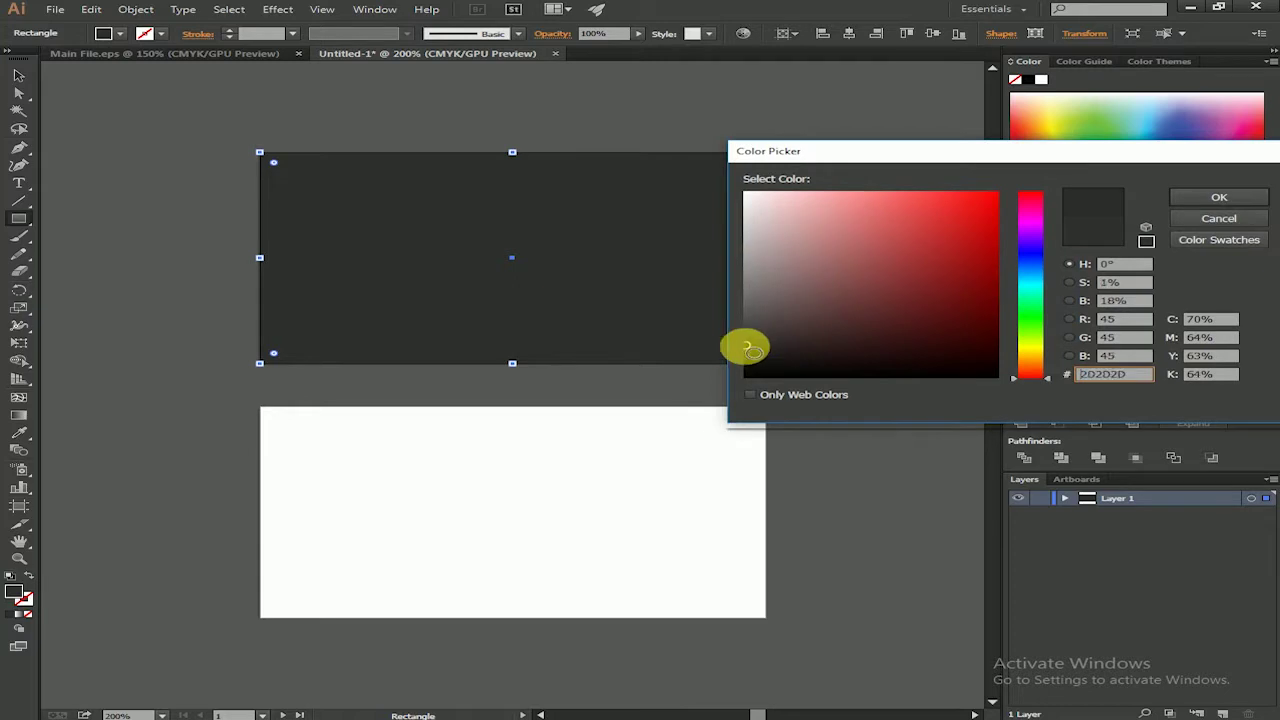
click(1219, 197)
click(18, 75)
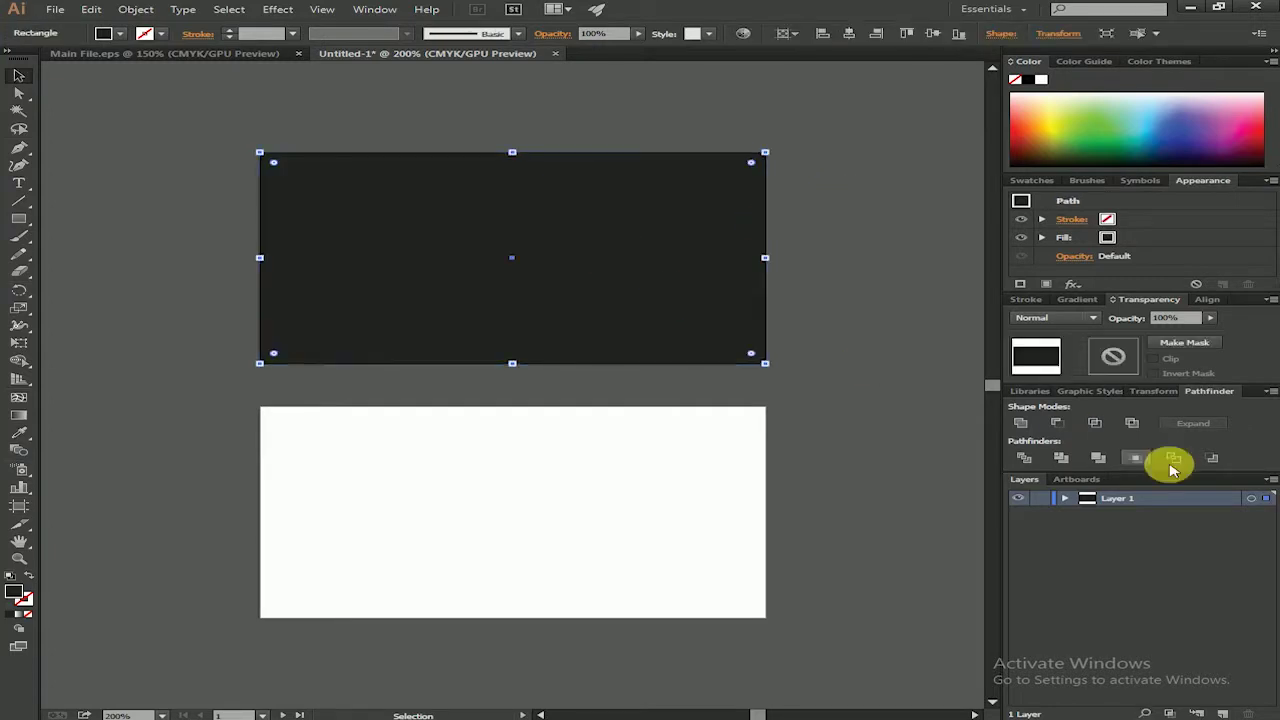
Step: Duplicate the dark rectangle onto the lower artboard and align it there
drag(598, 332, 598, 588)
click(820, 587)
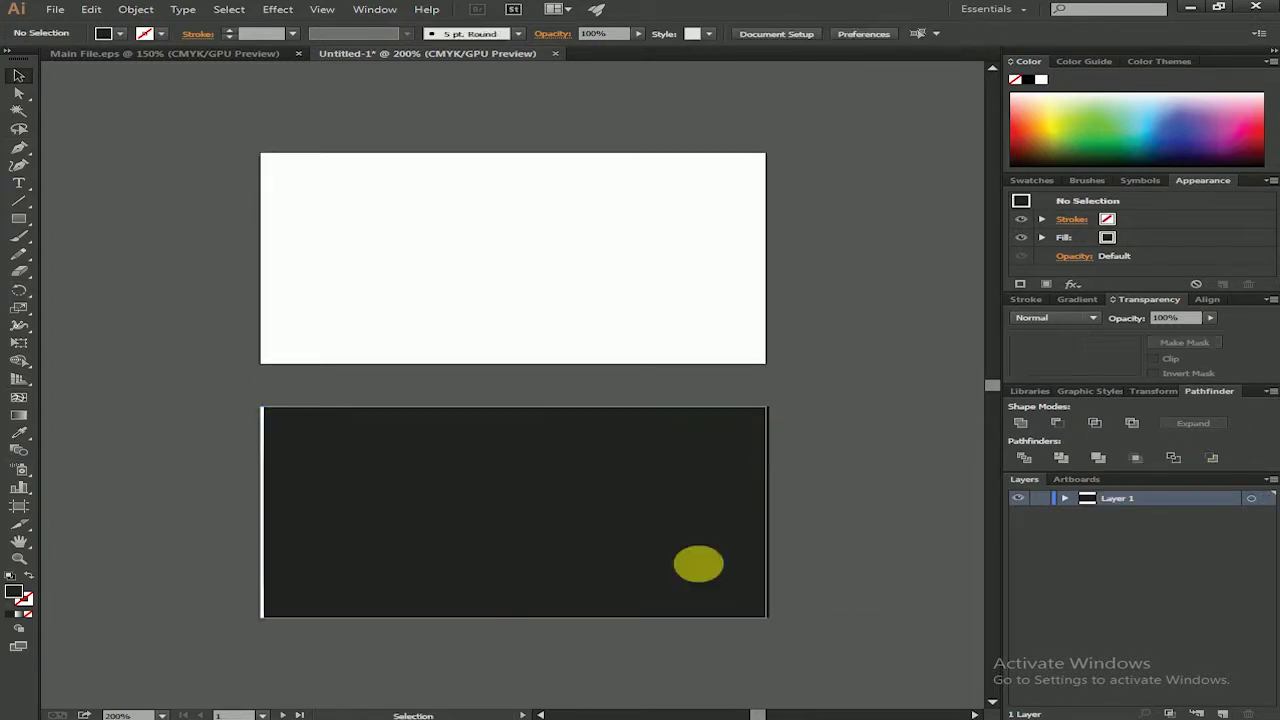
key(ctrl+z)
mouse_move(657, 363)
mouse_down()
mouse_move(605, 593)
mouse_move(668, 615)
mouse_up()
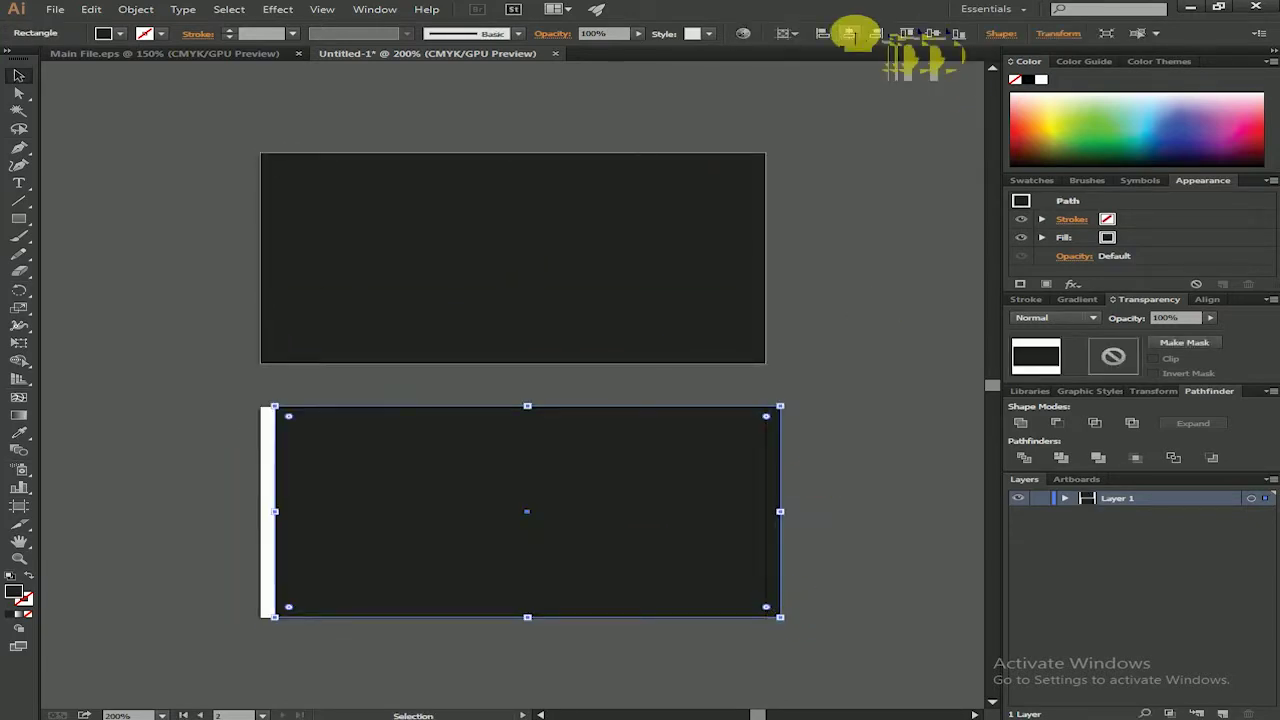
click(875, 33)
Step: Select both dark rectangles and group them into one object
click(908, 406)
click(452, 100)
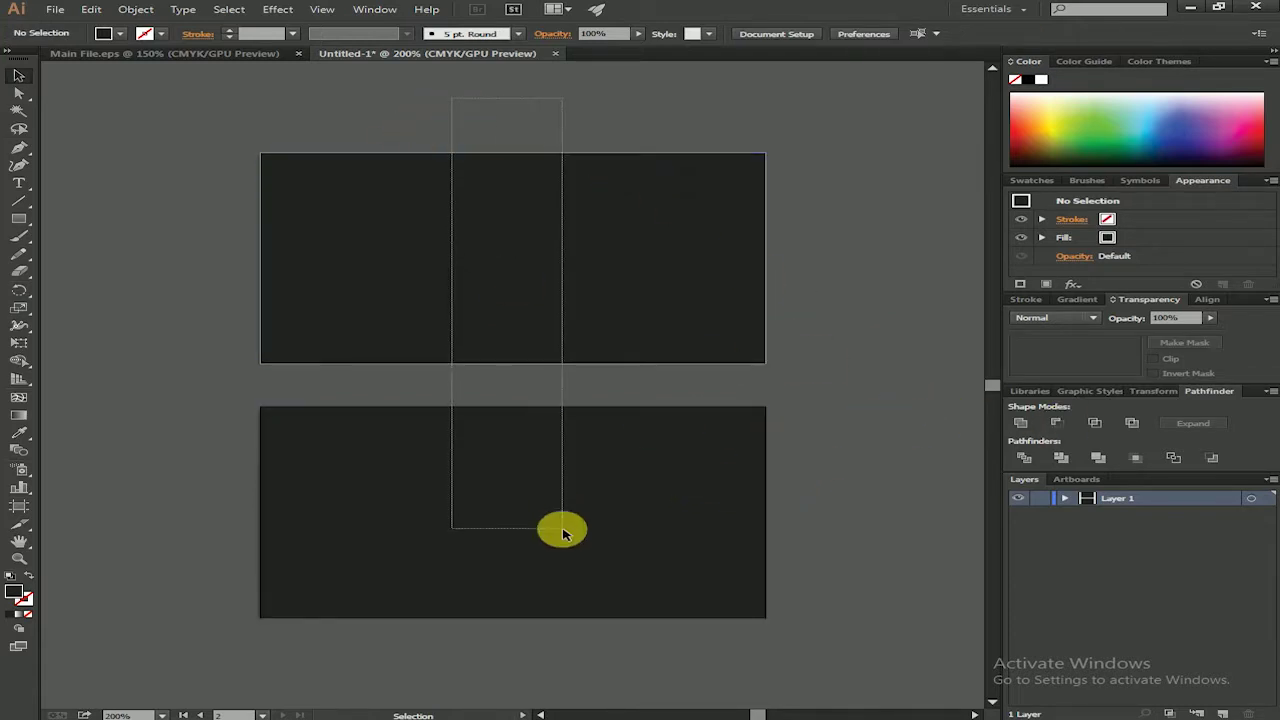
drag(452, 100, 560, 528)
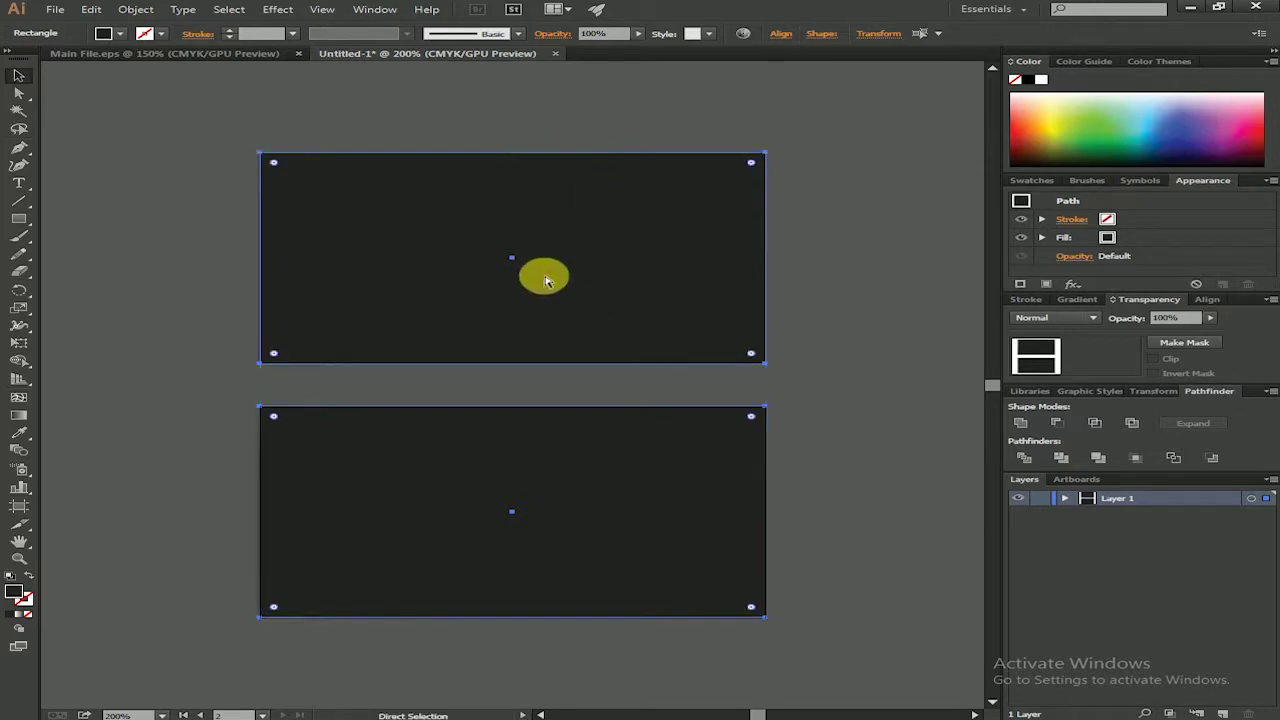
key(ctrl+g)
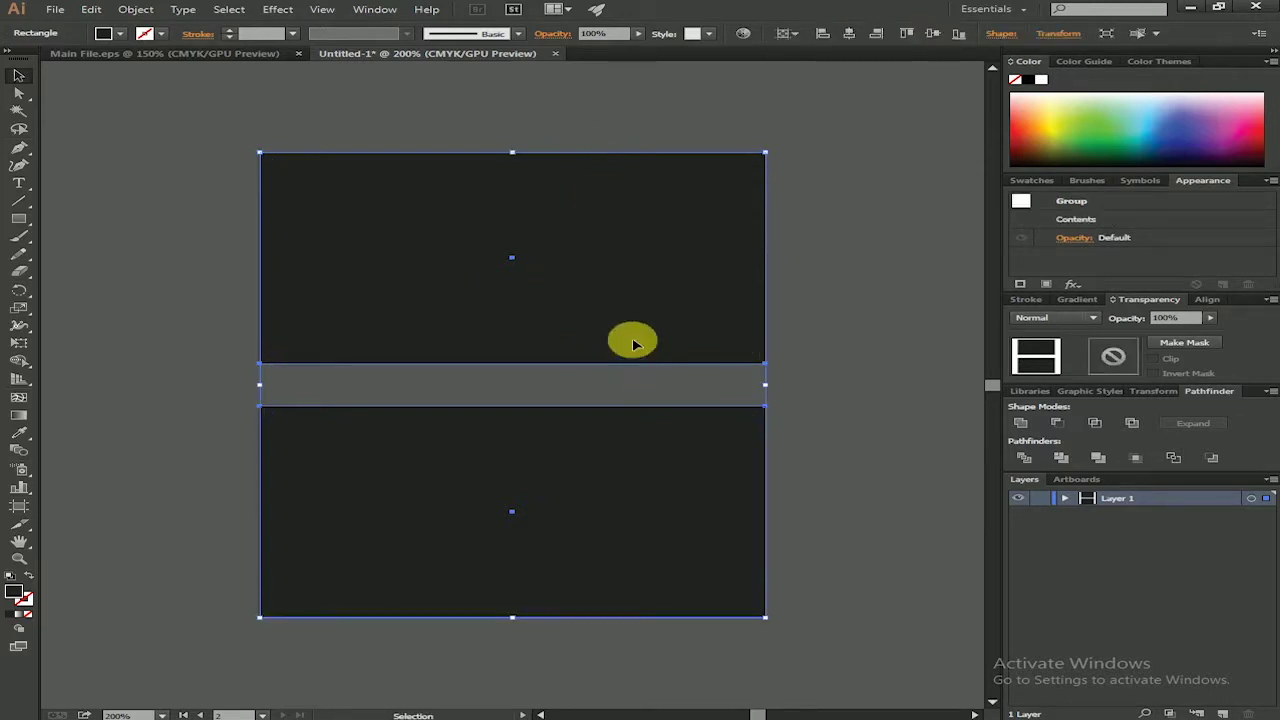
click(322, 9)
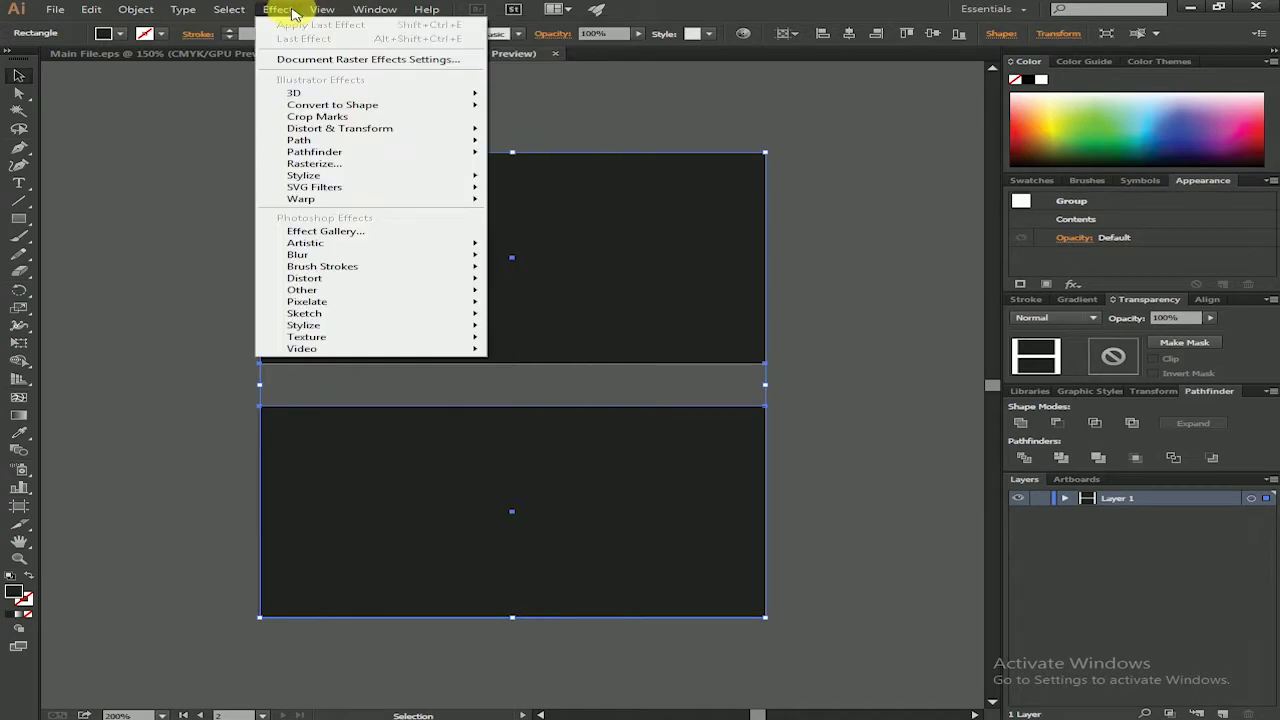
mouse_move(294, 93)
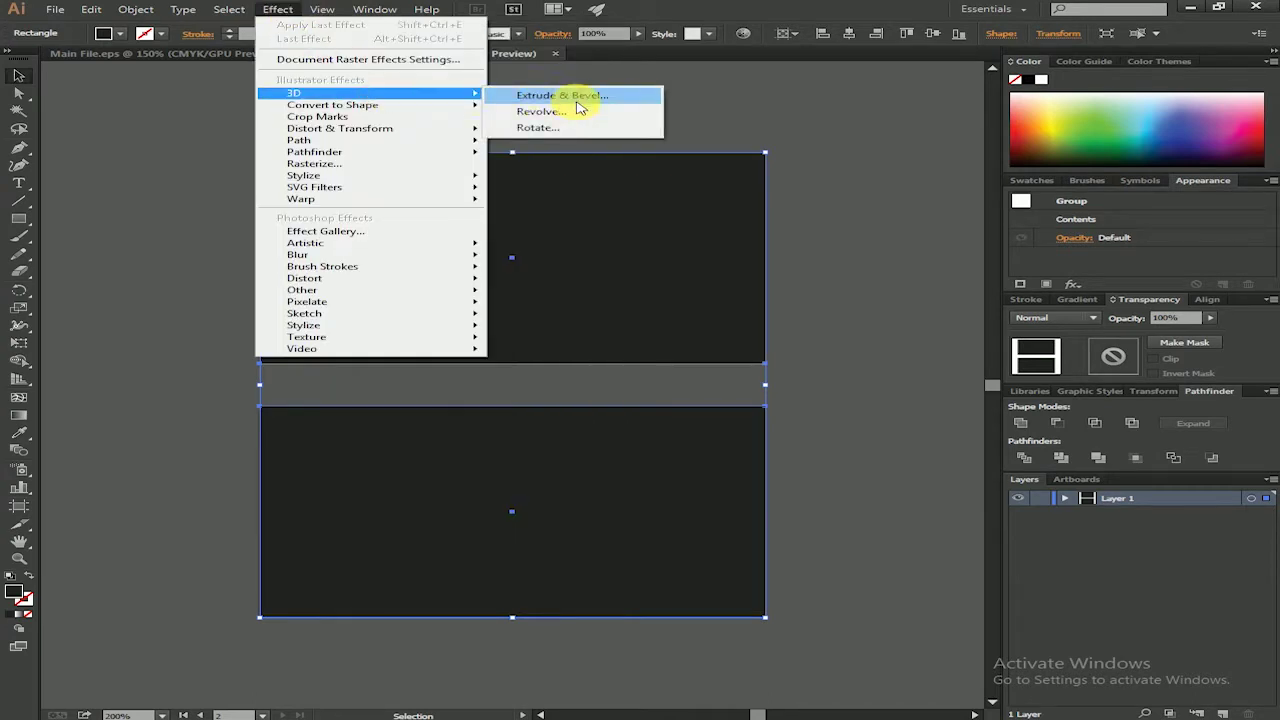
Step: Set the 3D Extrude & Bevel rotation to 35°, 25°, -35° with Preview on
click(580, 100)
drag(926, 64, 906, 60)
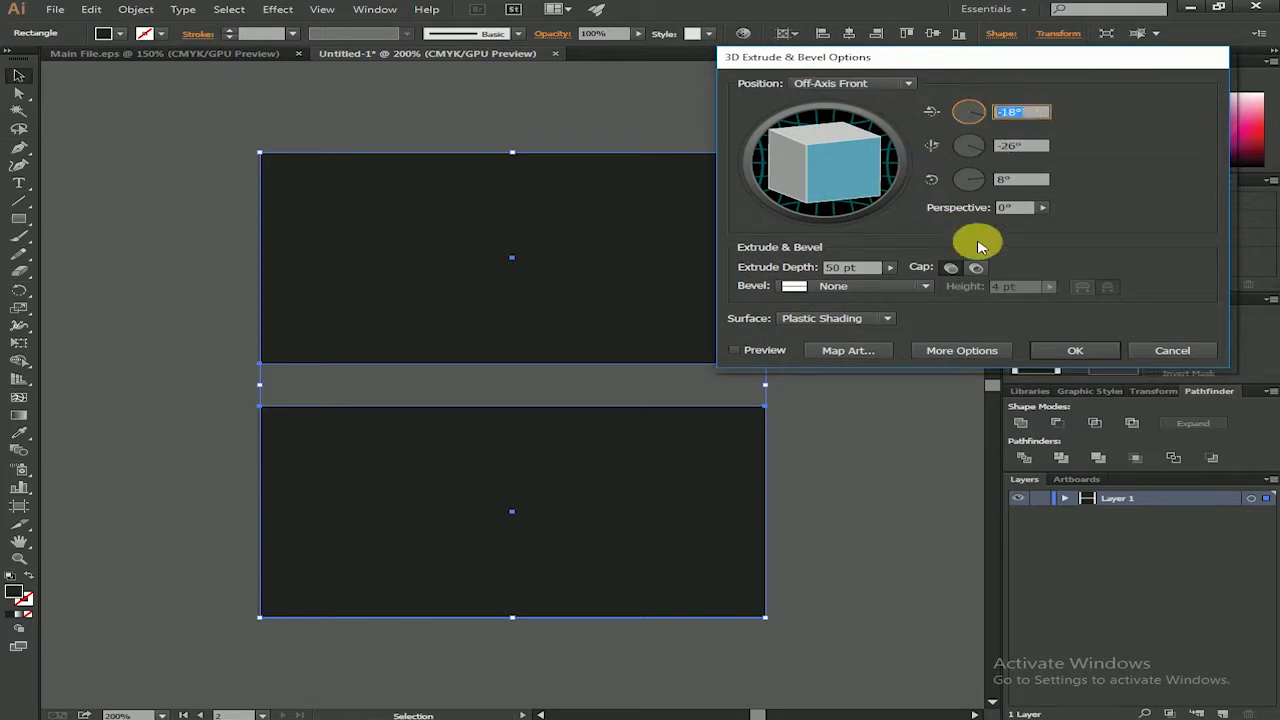
click(1040, 118)
text(35)
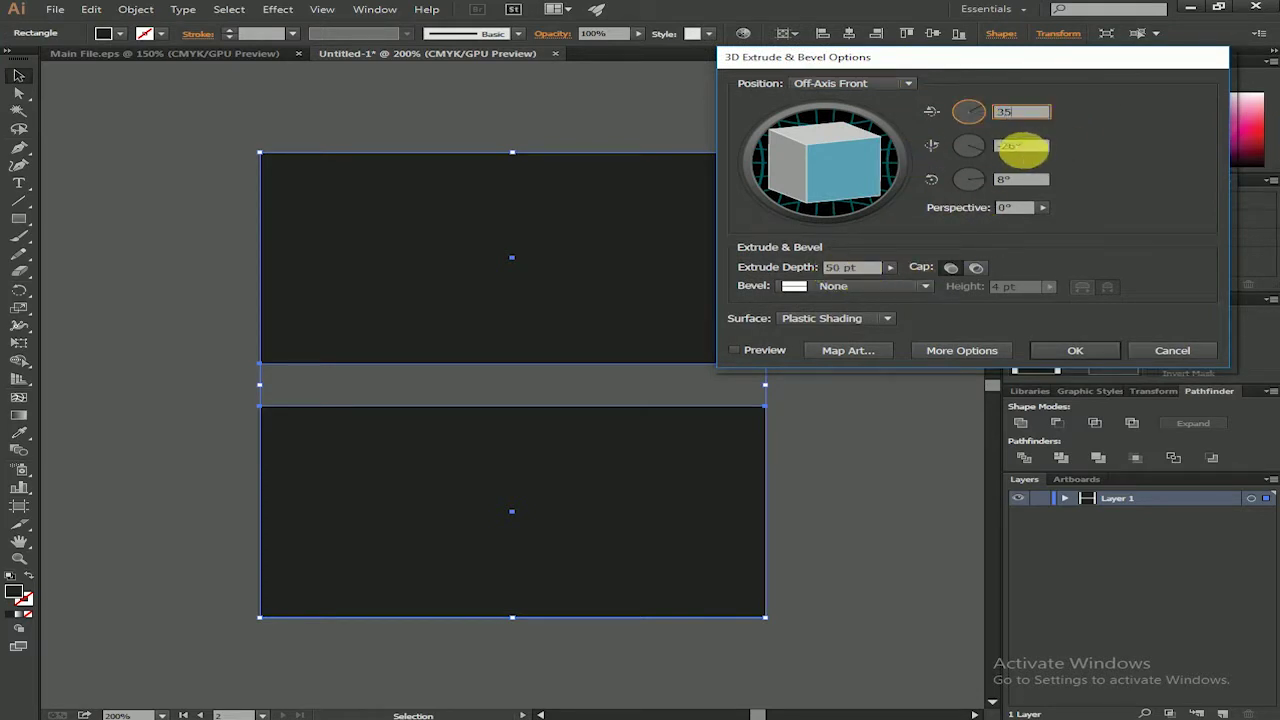
click(1021, 146)
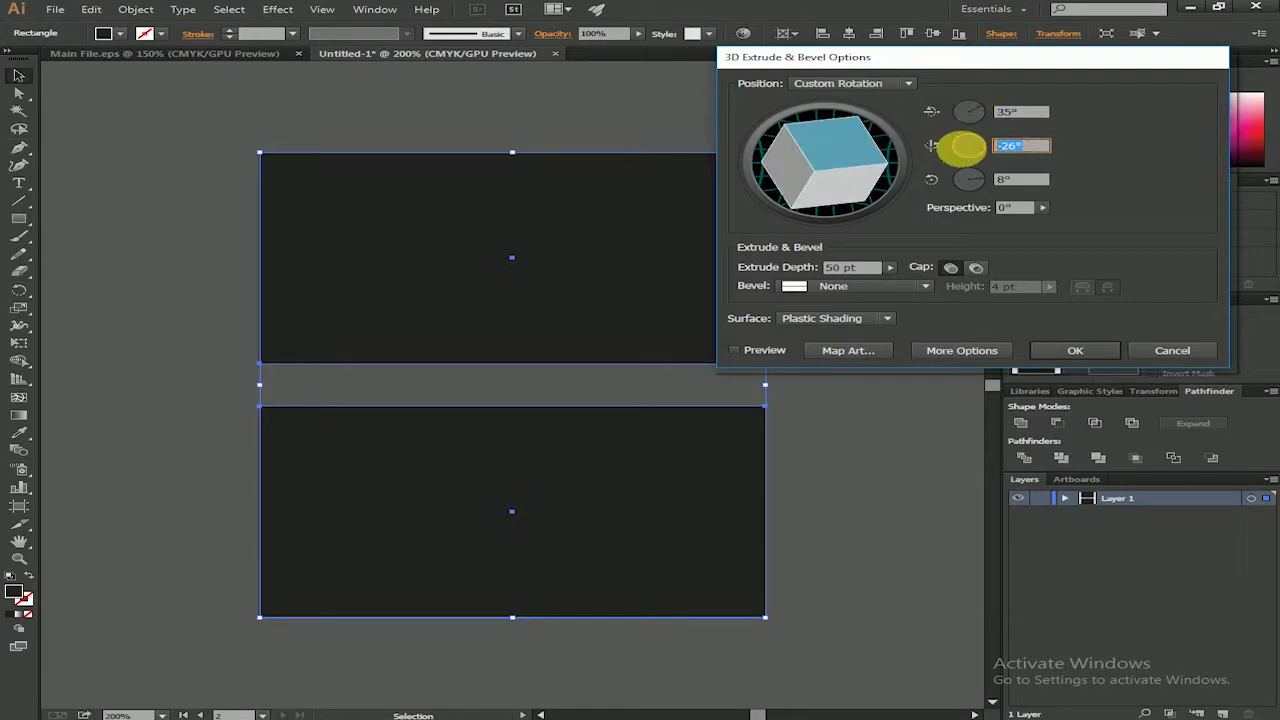
text(25)
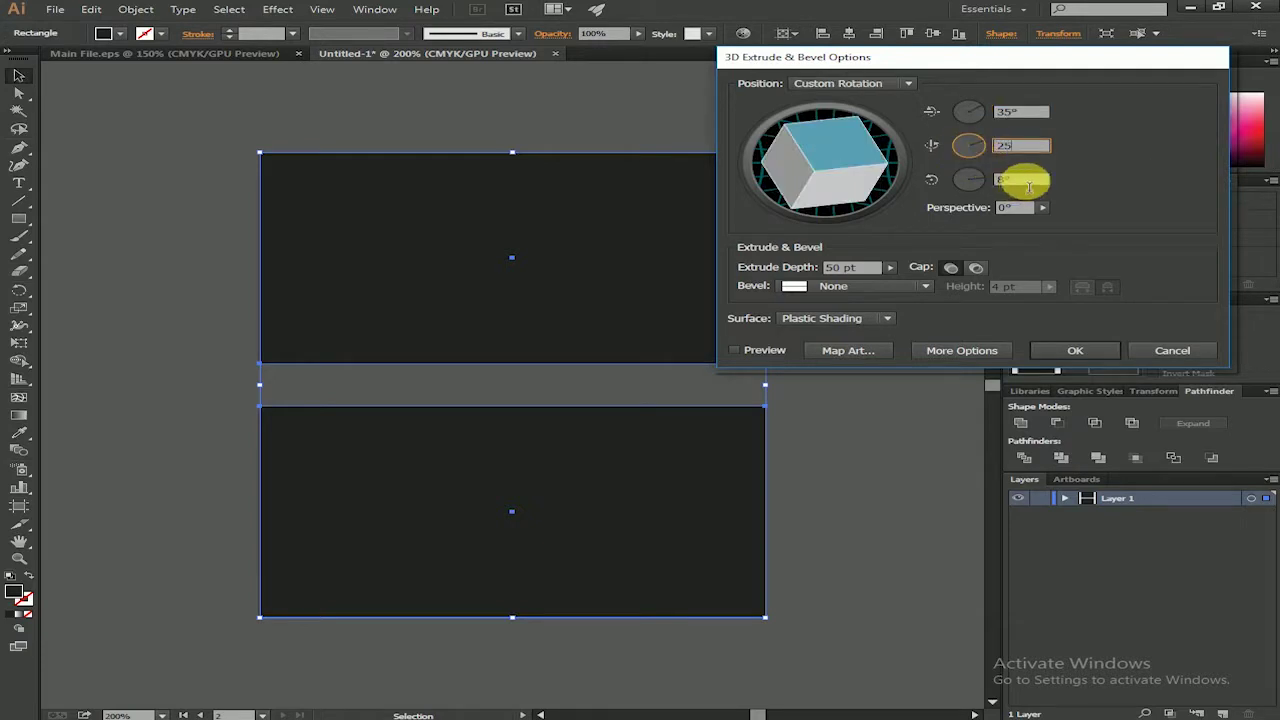
click(1029, 184)
text(-35)
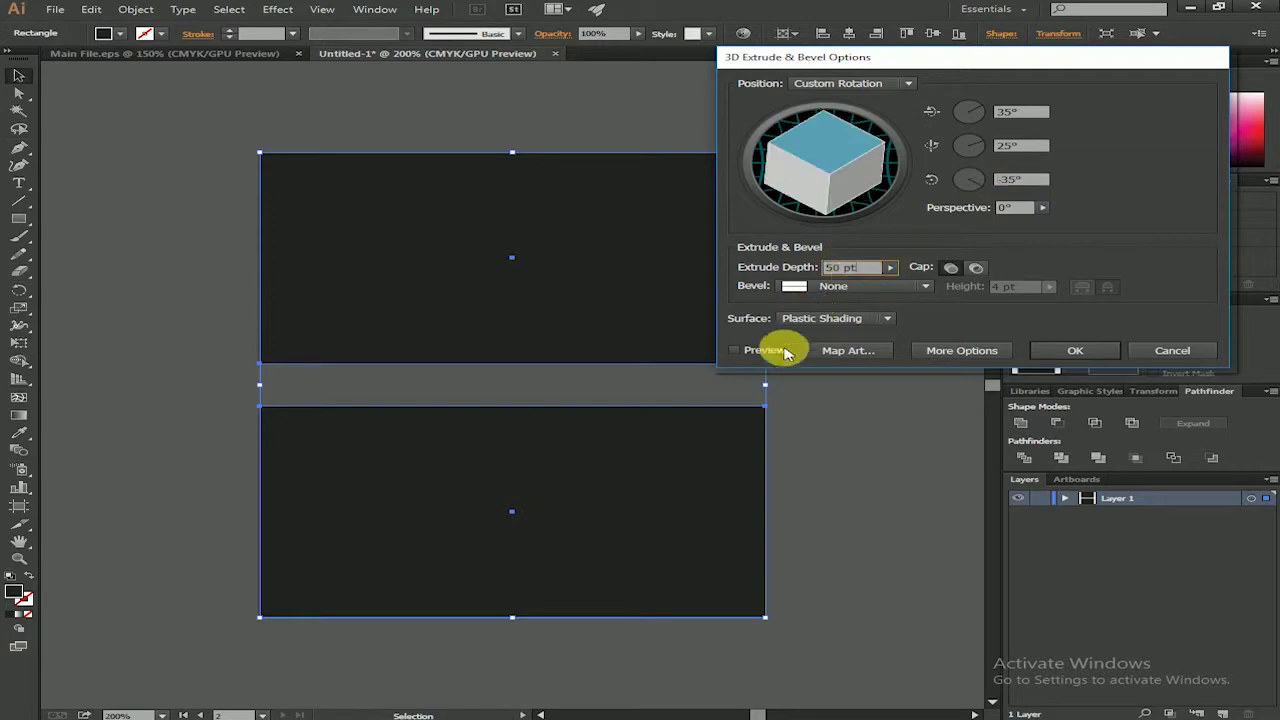
click(734, 350)
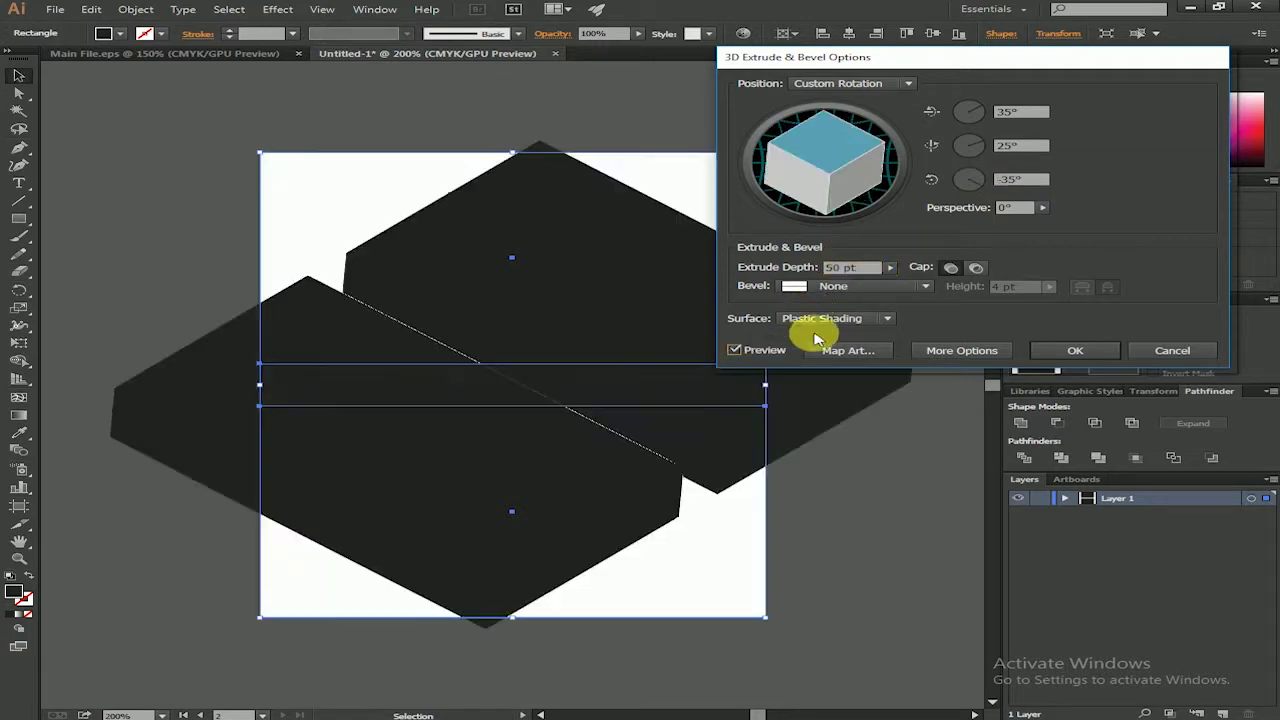
drag(903, 72, 1002, 73)
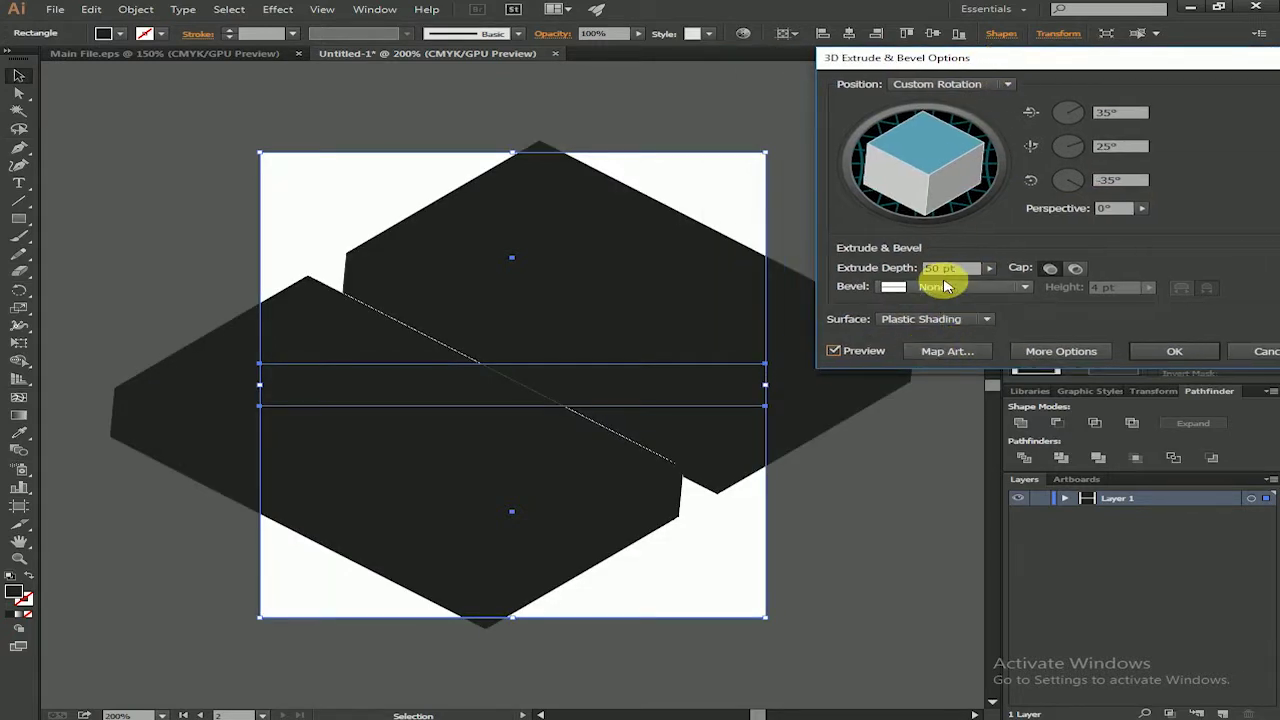
Step: Set the extrusion depth to 2 pt and the perspective to 80°
click(941, 270)
text(2)
click(956, 249)
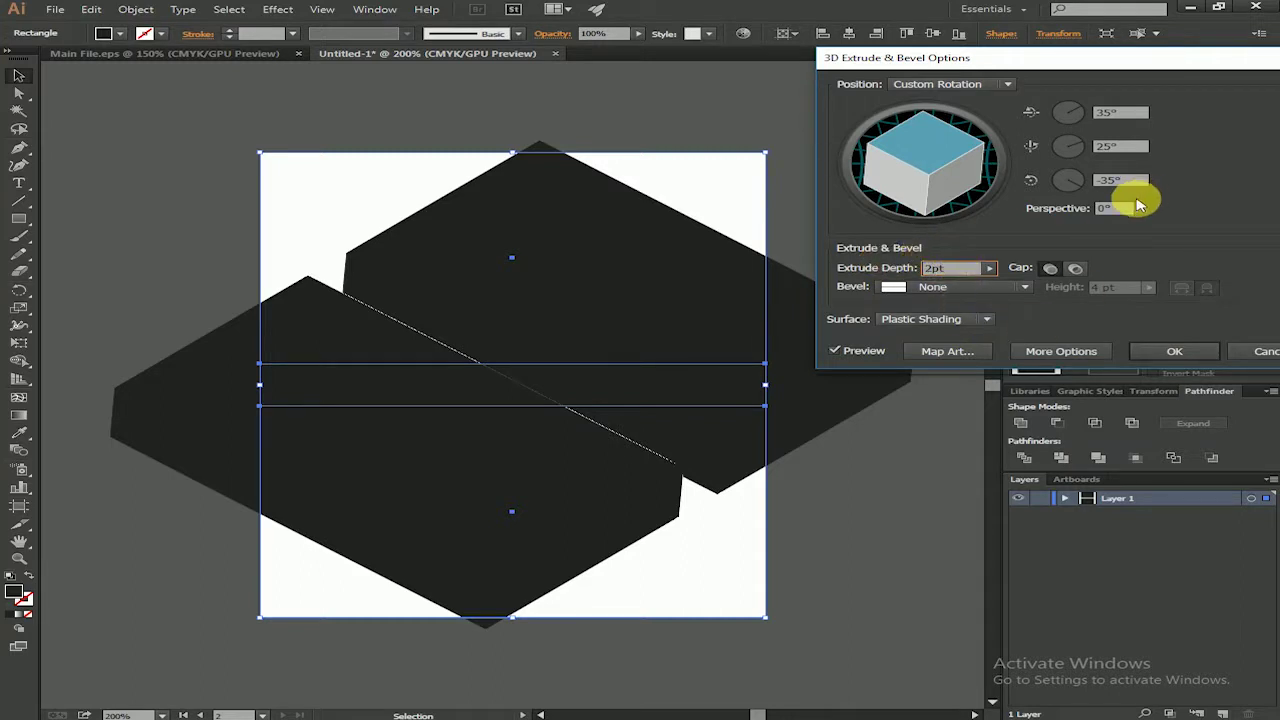
click(1115, 180)
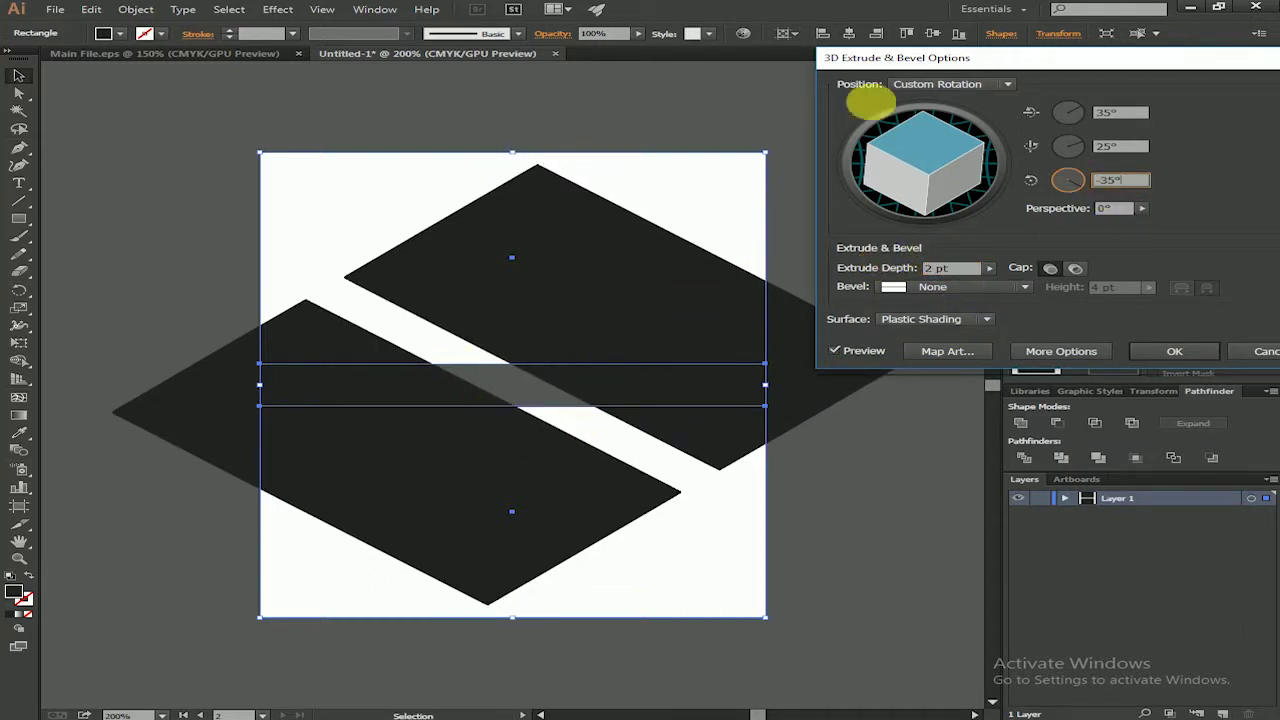
drag(924, 56, 858, 8)
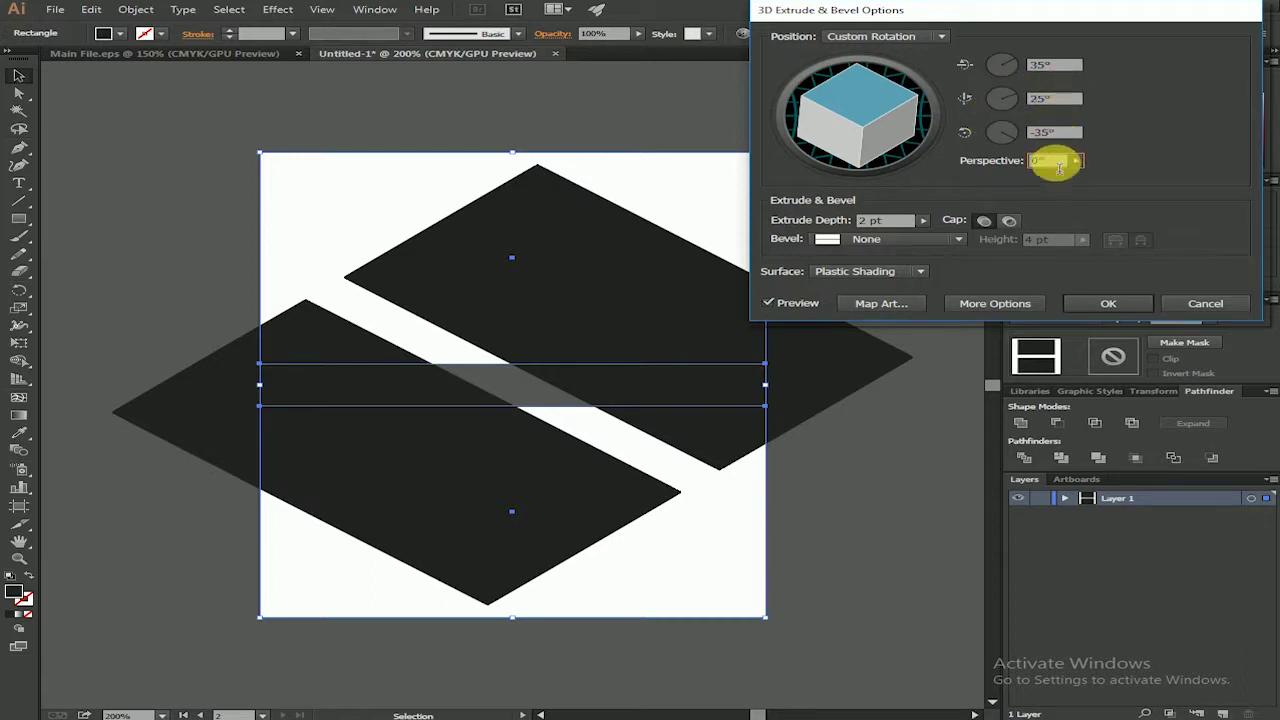
click(1051, 160)
text(80)
click(1055, 132)
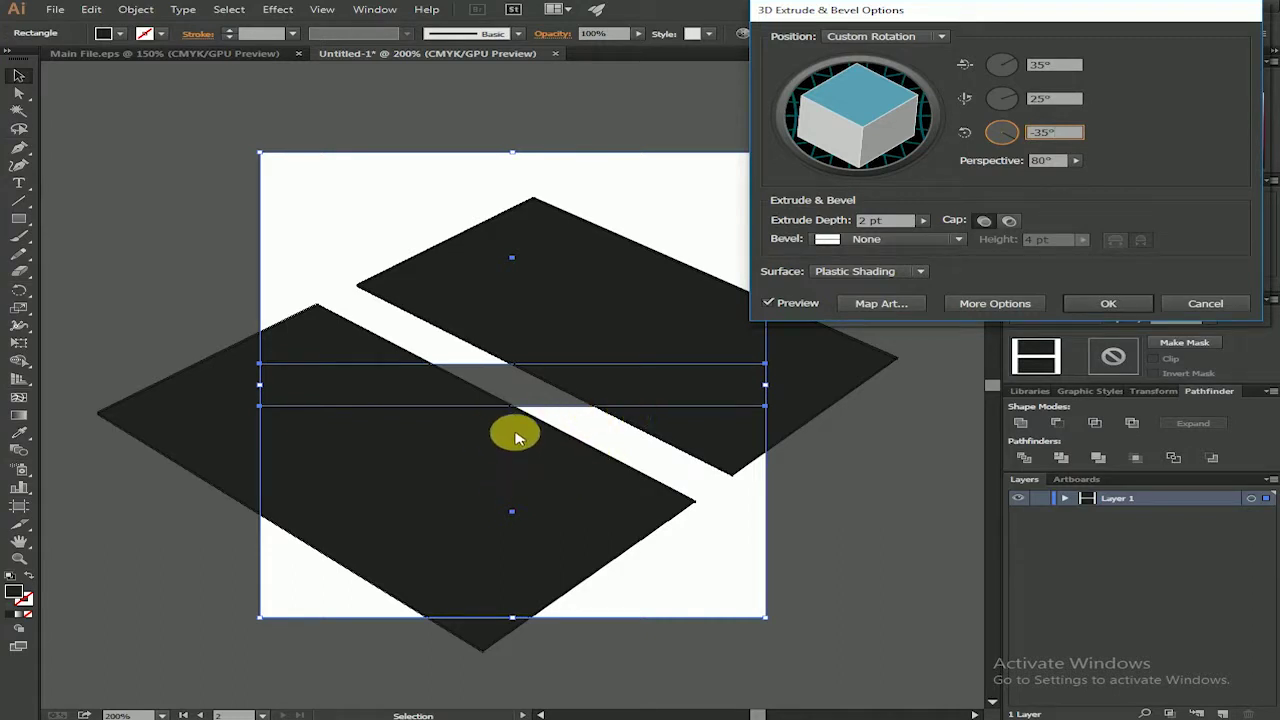
Step: Keep the bevel at None after trying Classic, and apply the 3D effect
click(848, 272)
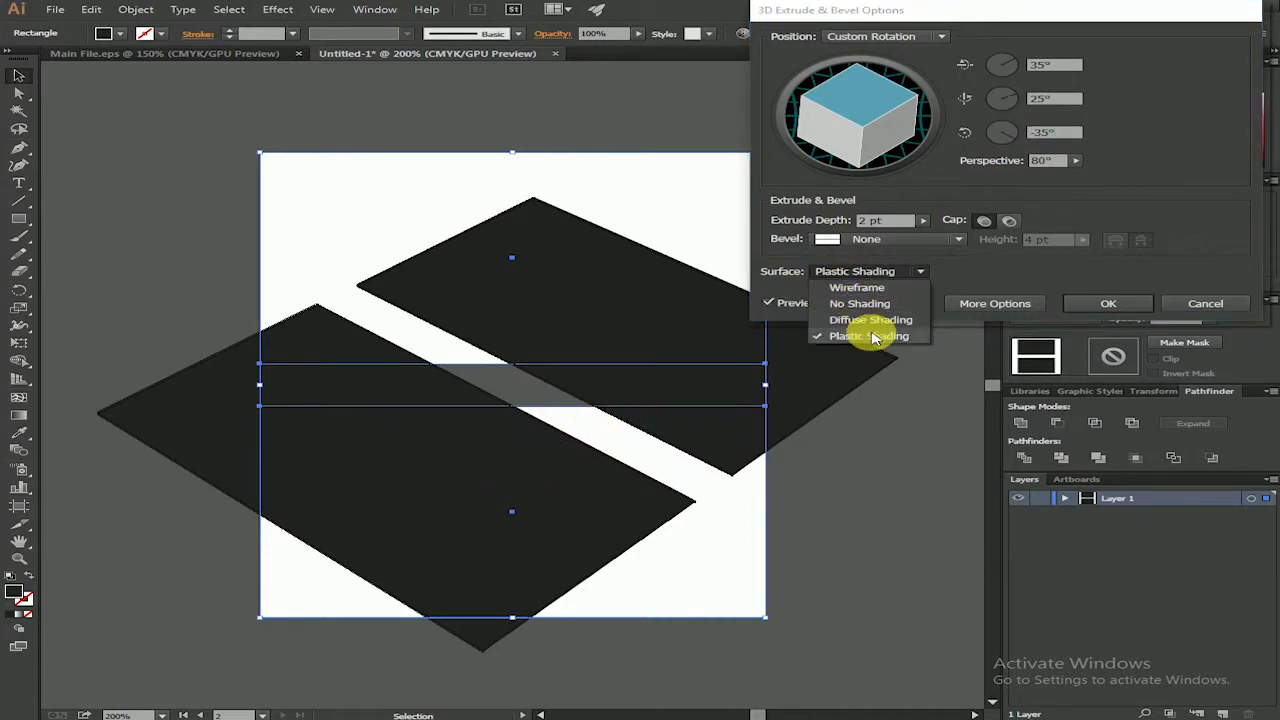
click(894, 252)
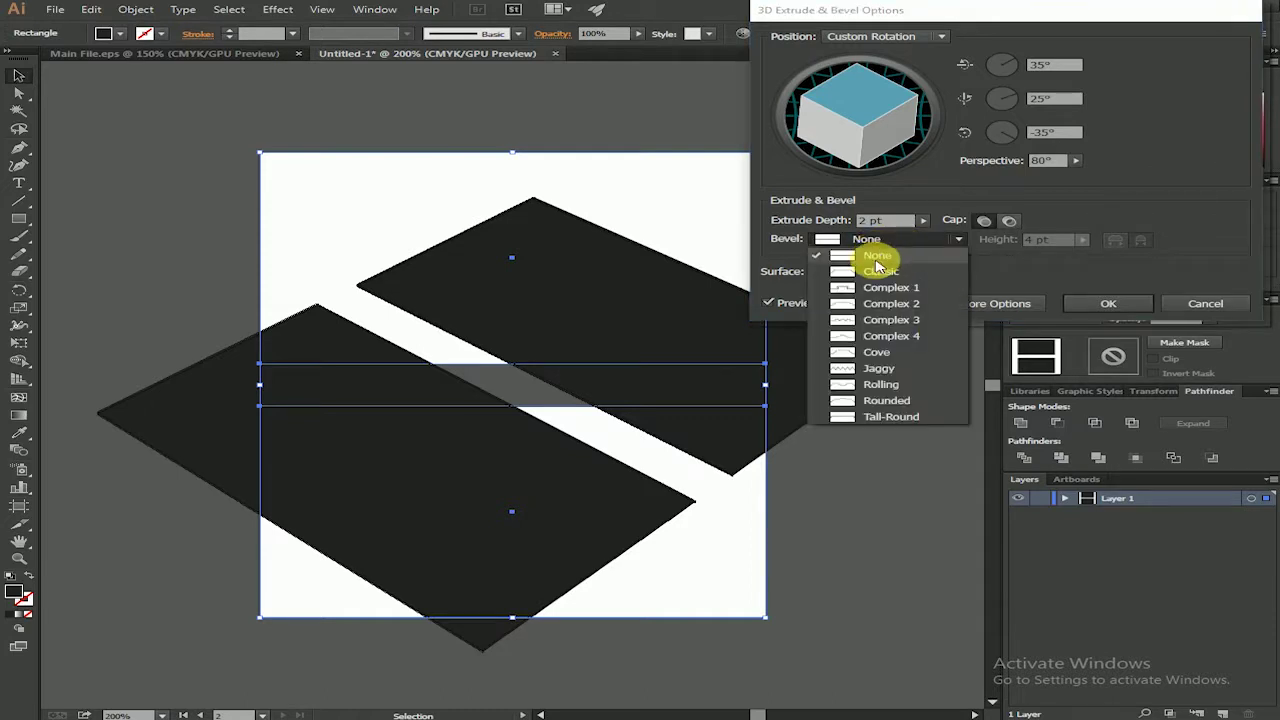
click(874, 270)
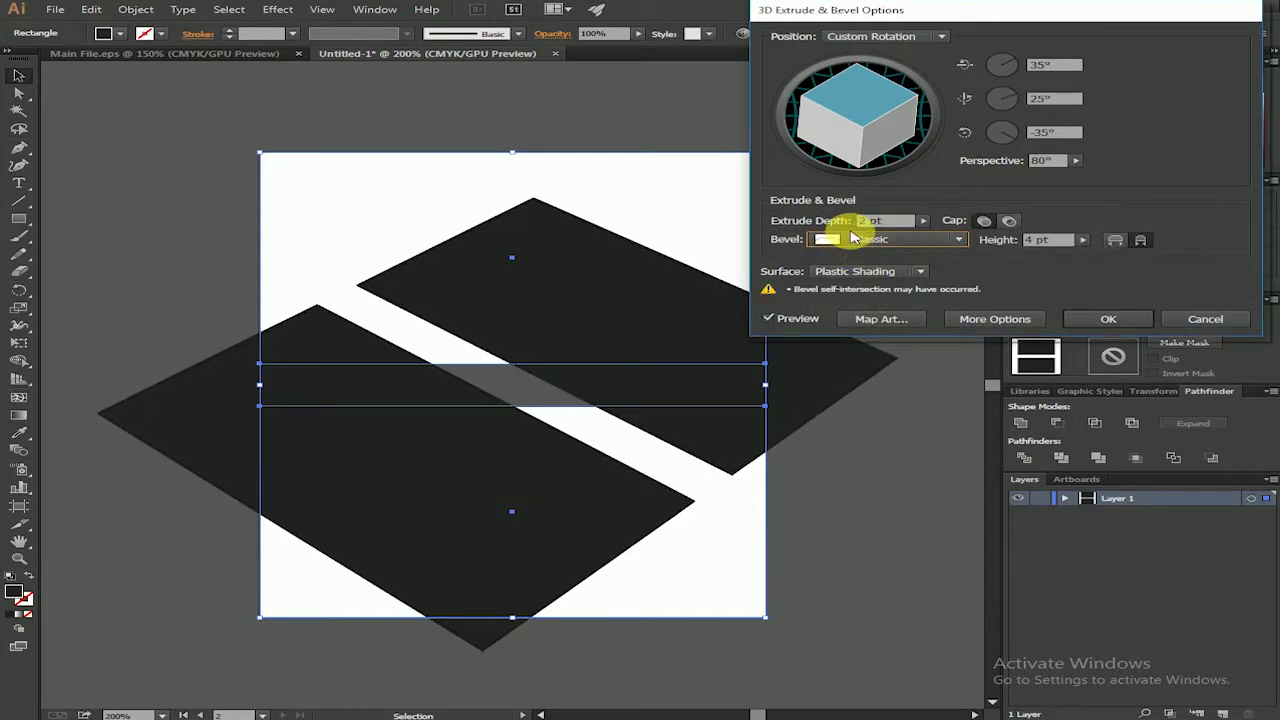
click(855, 244)
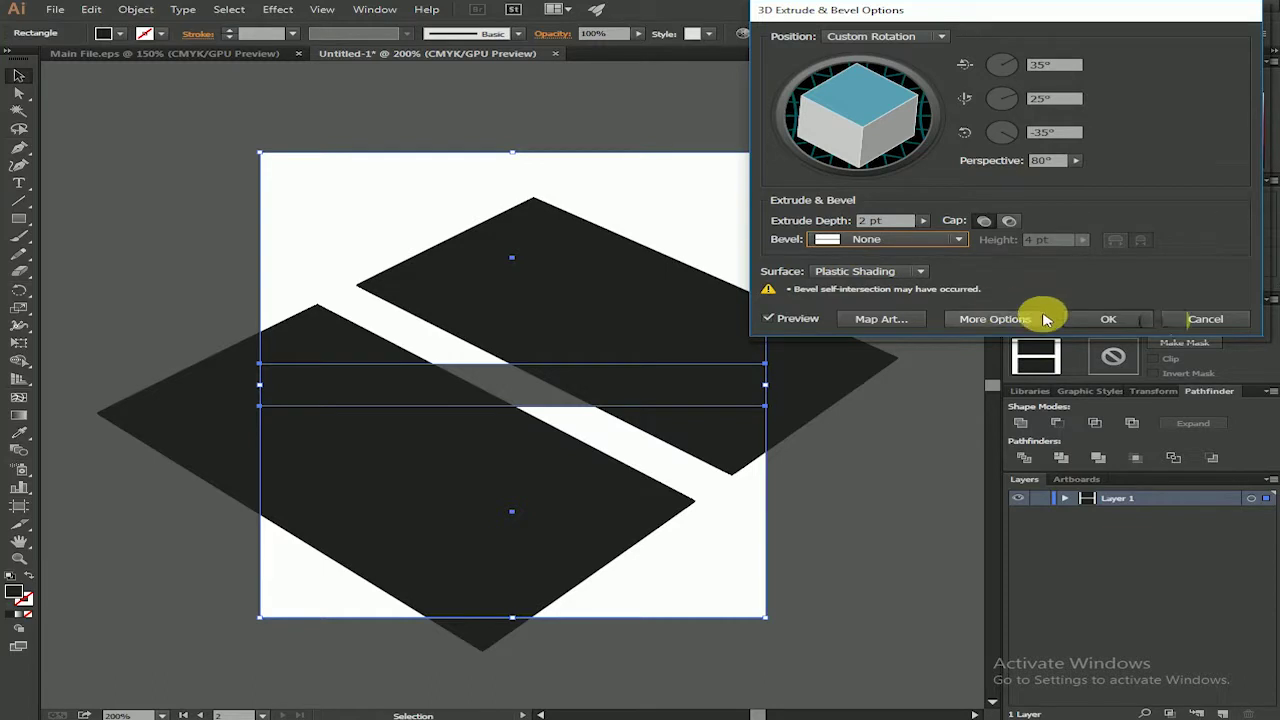
click(1077, 328)
Step: Reselect the 3D card group and switch to the Direct Selection tool
click(823, 486)
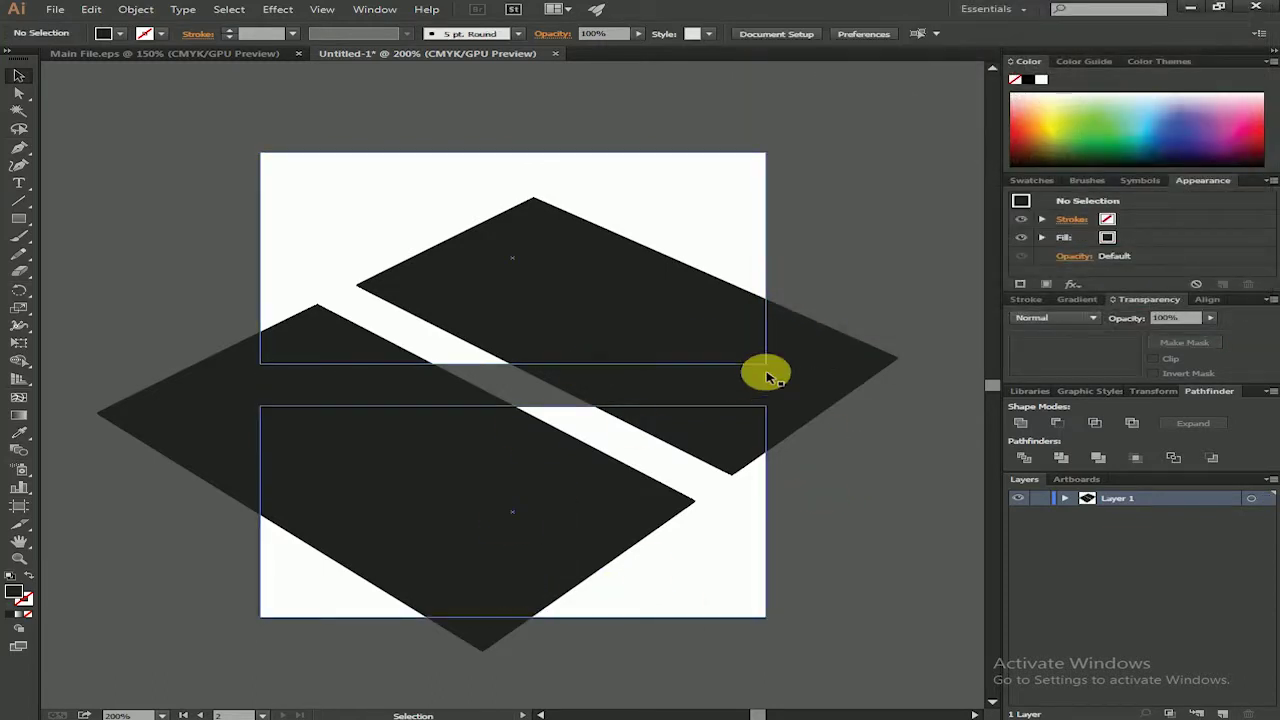
click(617, 447)
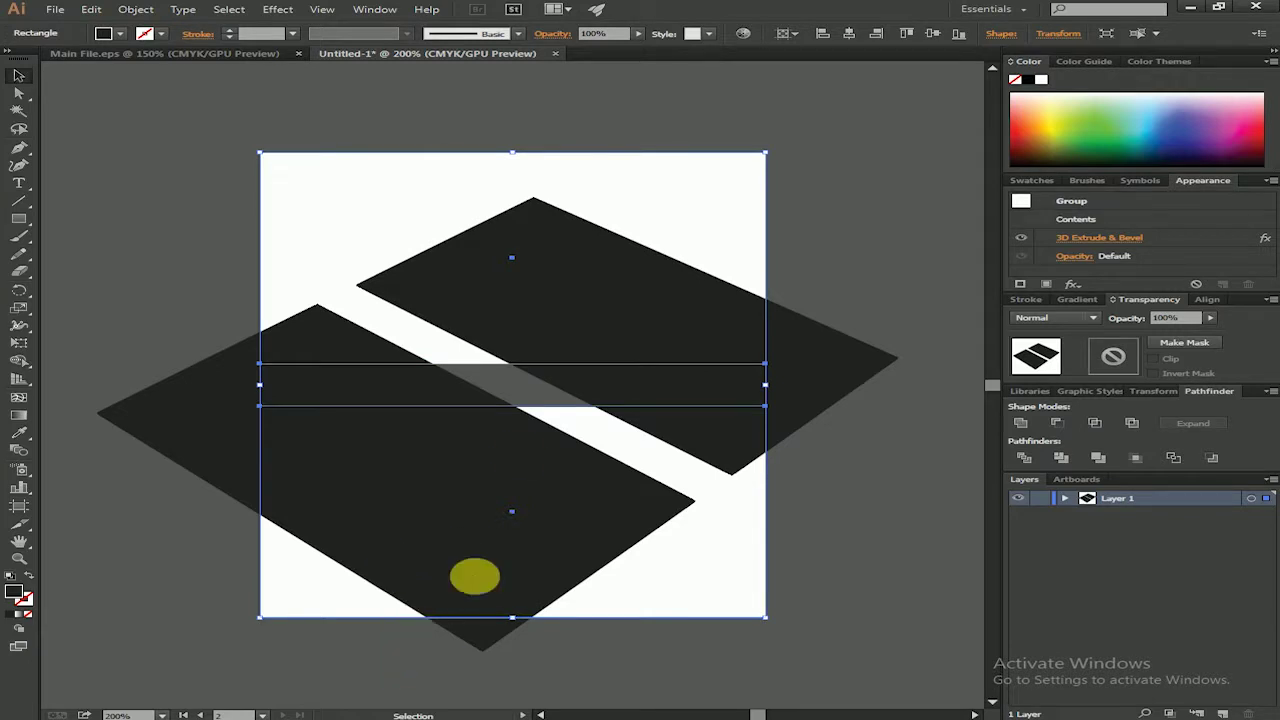
click(814, 322)
click(533, 463)
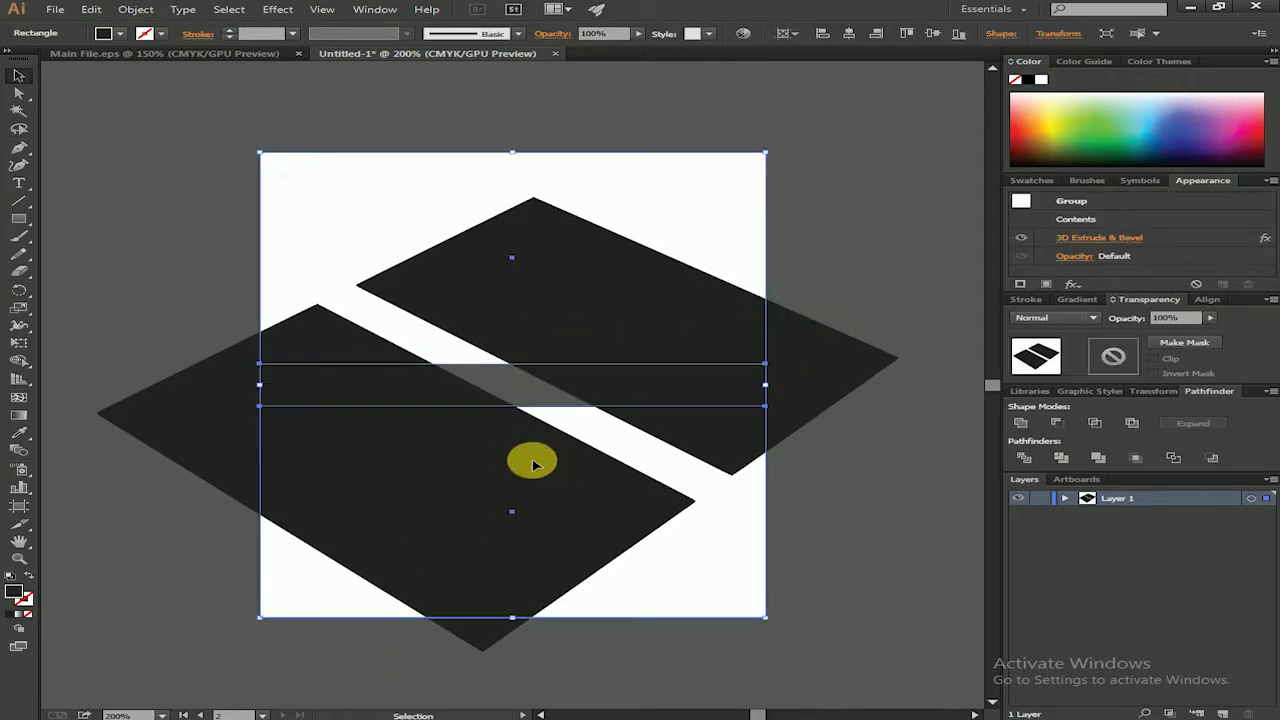
key(a)
click(562, 463)
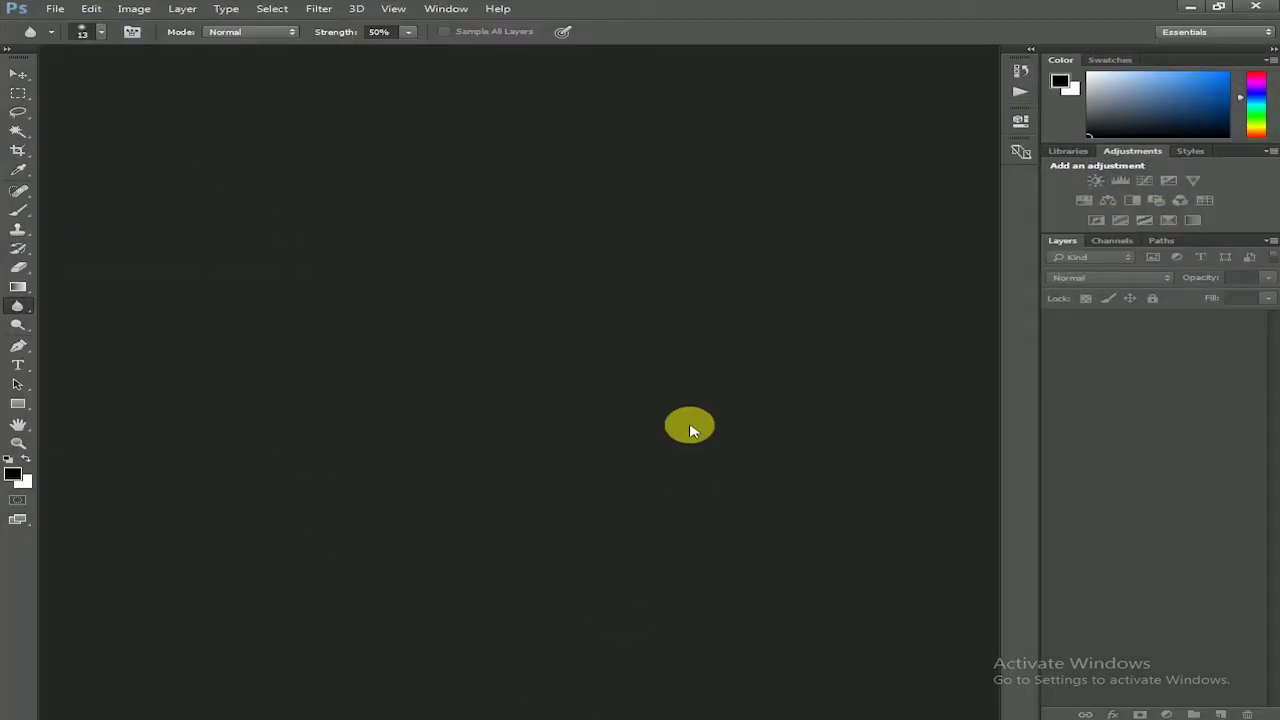
Step: Create a new Photoshop document 1920 pixels wide and unlock its Background as Layer 0
key(ctrl+n)
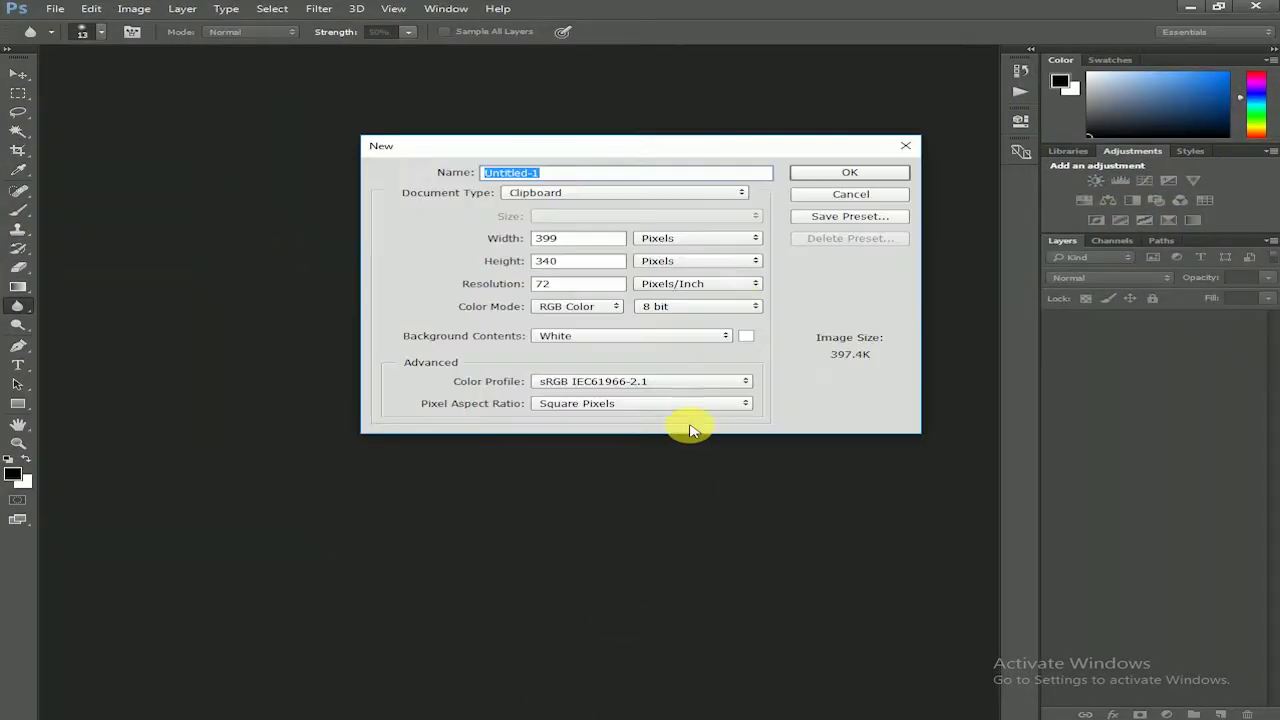
click(688, 240)
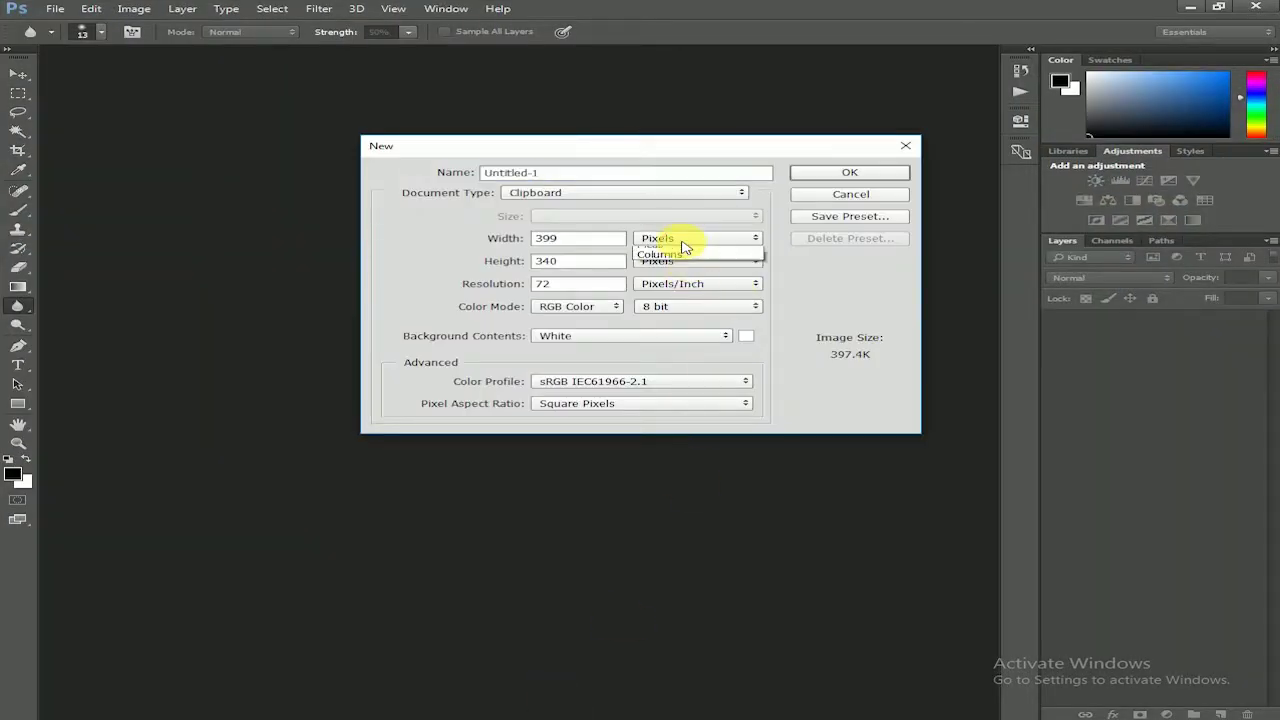
click(593, 241)
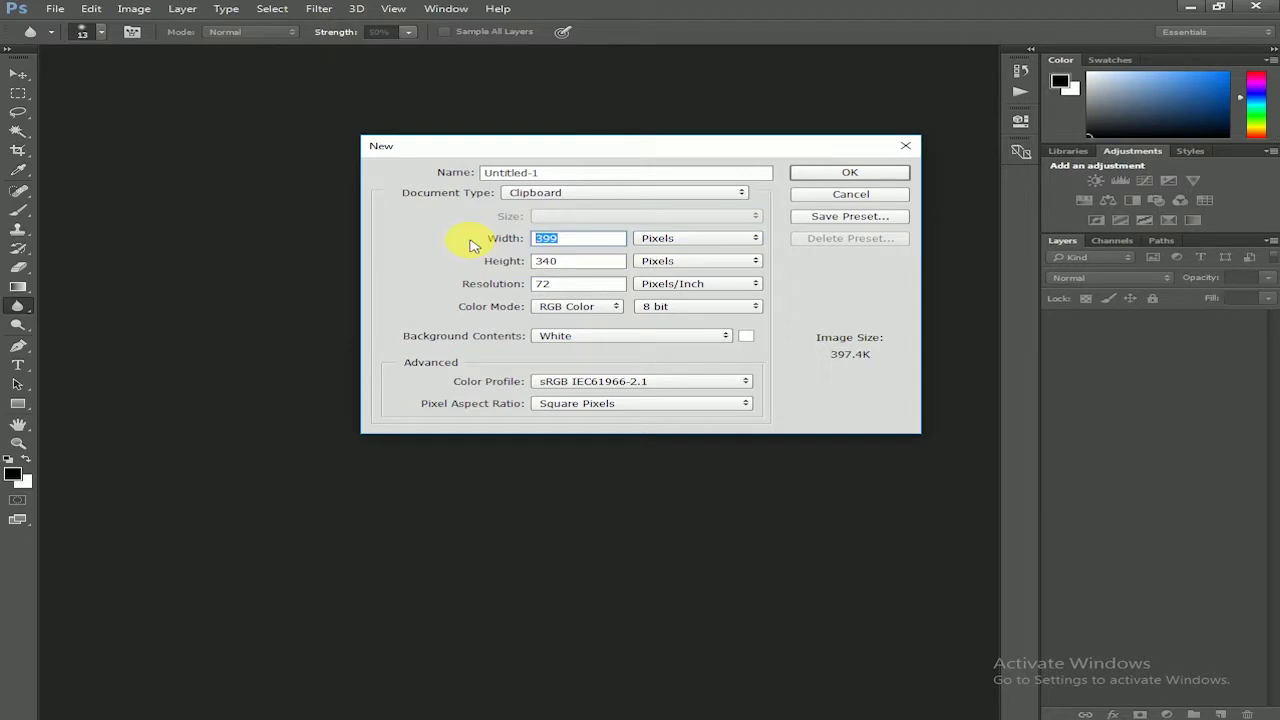
text(1920)
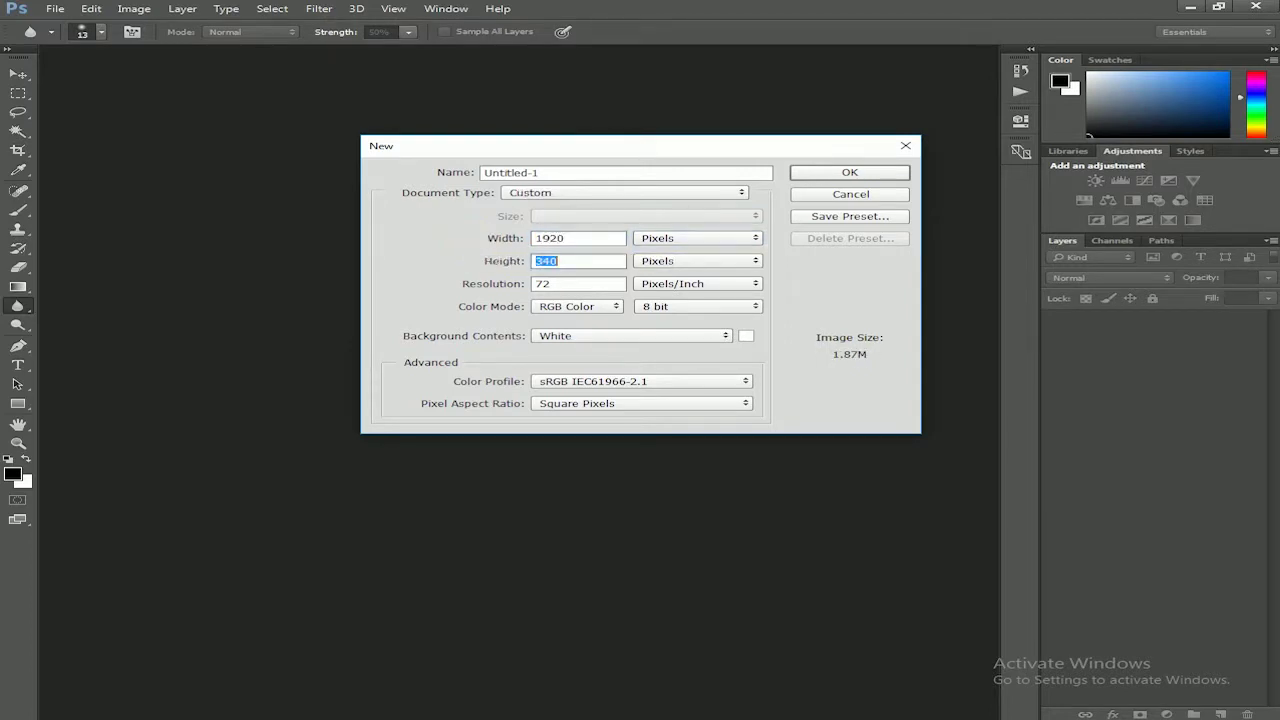
key(Tab)
text(1080)
key(Return)
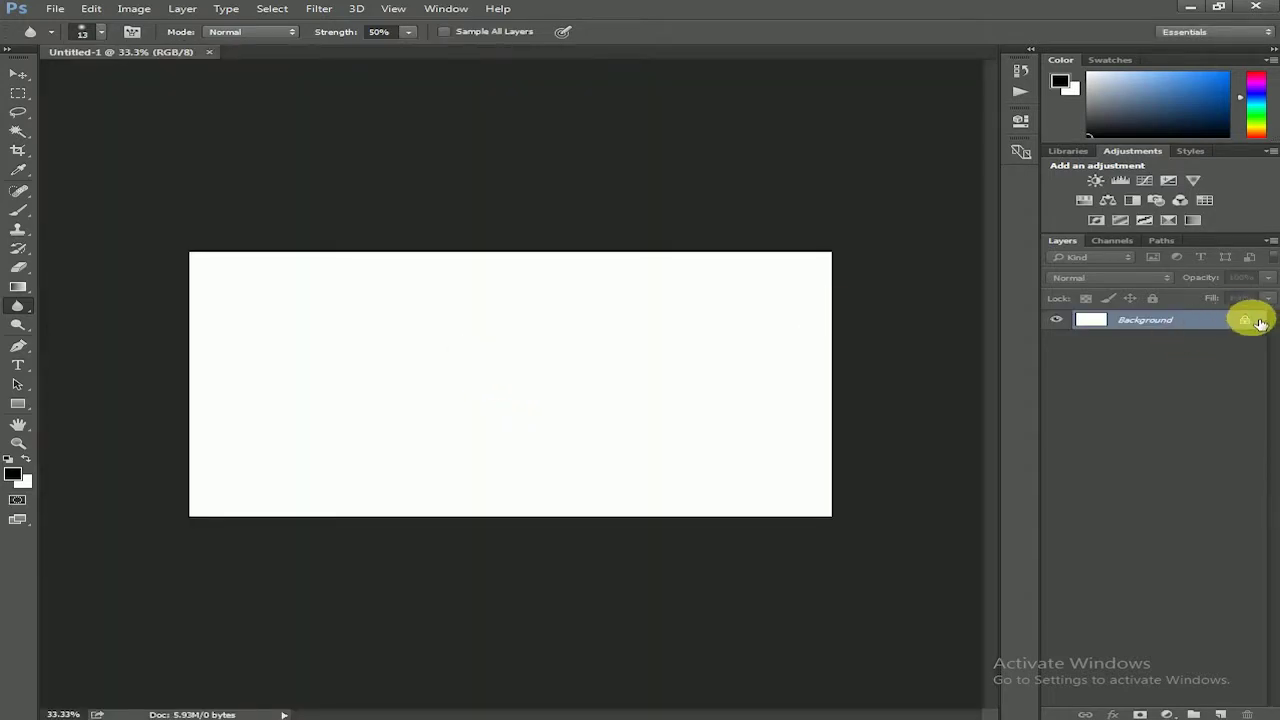
click(1244, 319)
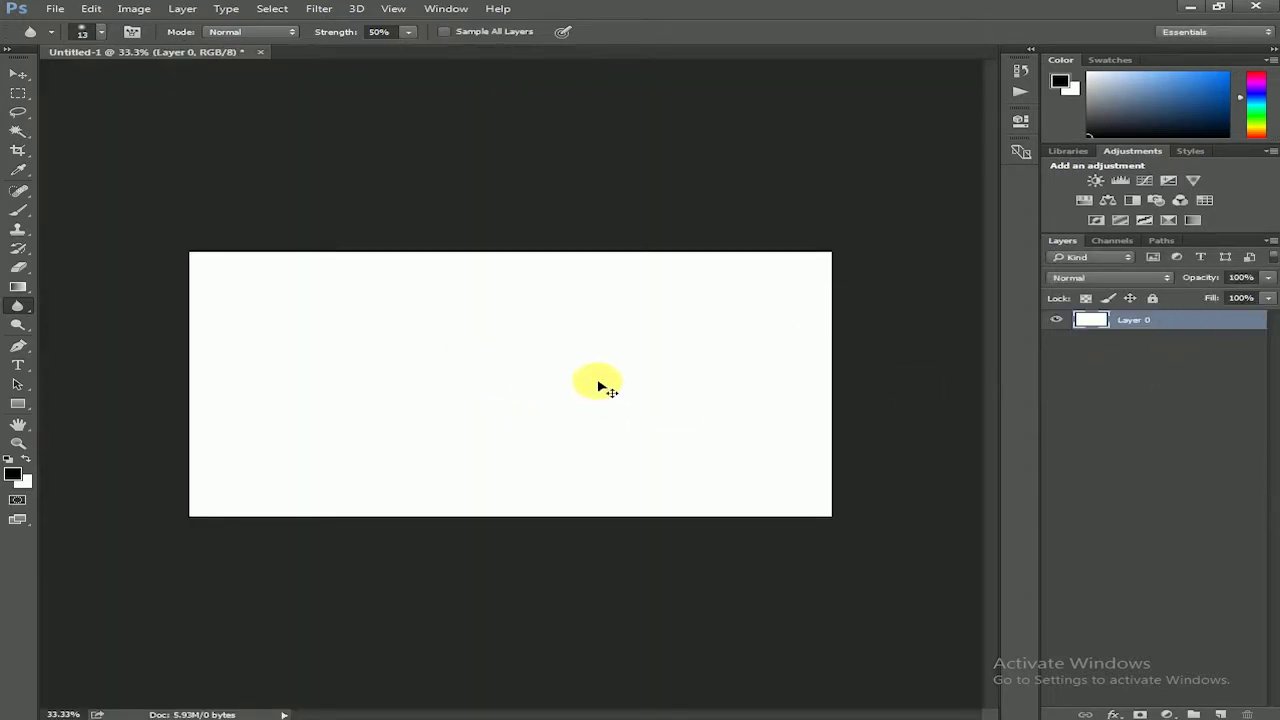
Step: Paste the 3D cards as a Smart Object, enlarged and centred on the canvas
key(ctrl+v)
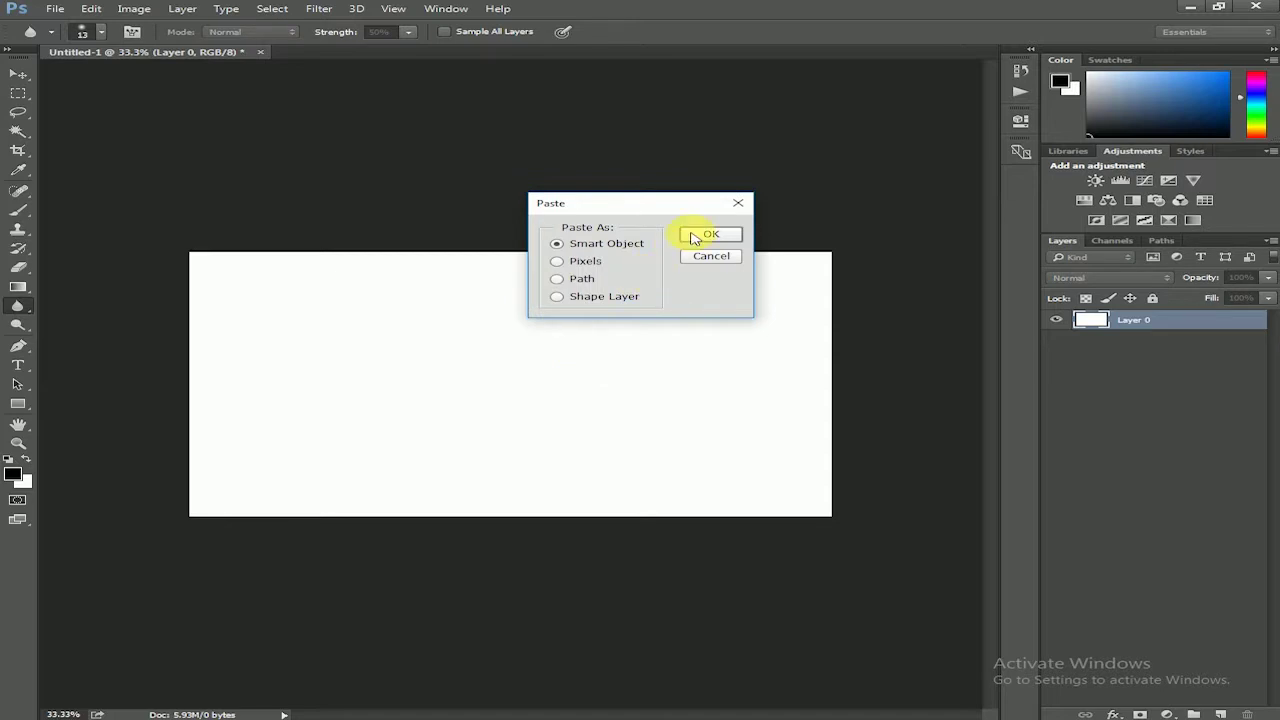
click(705, 236)
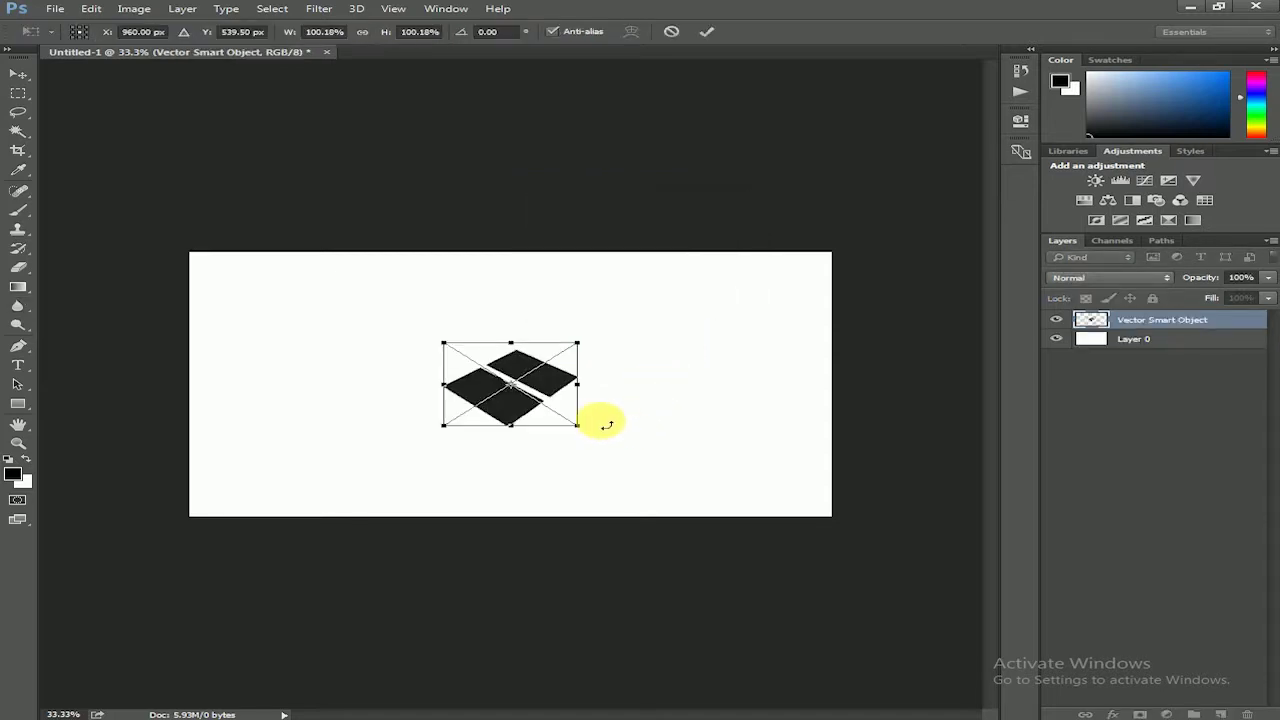
drag(590, 430, 834, 523)
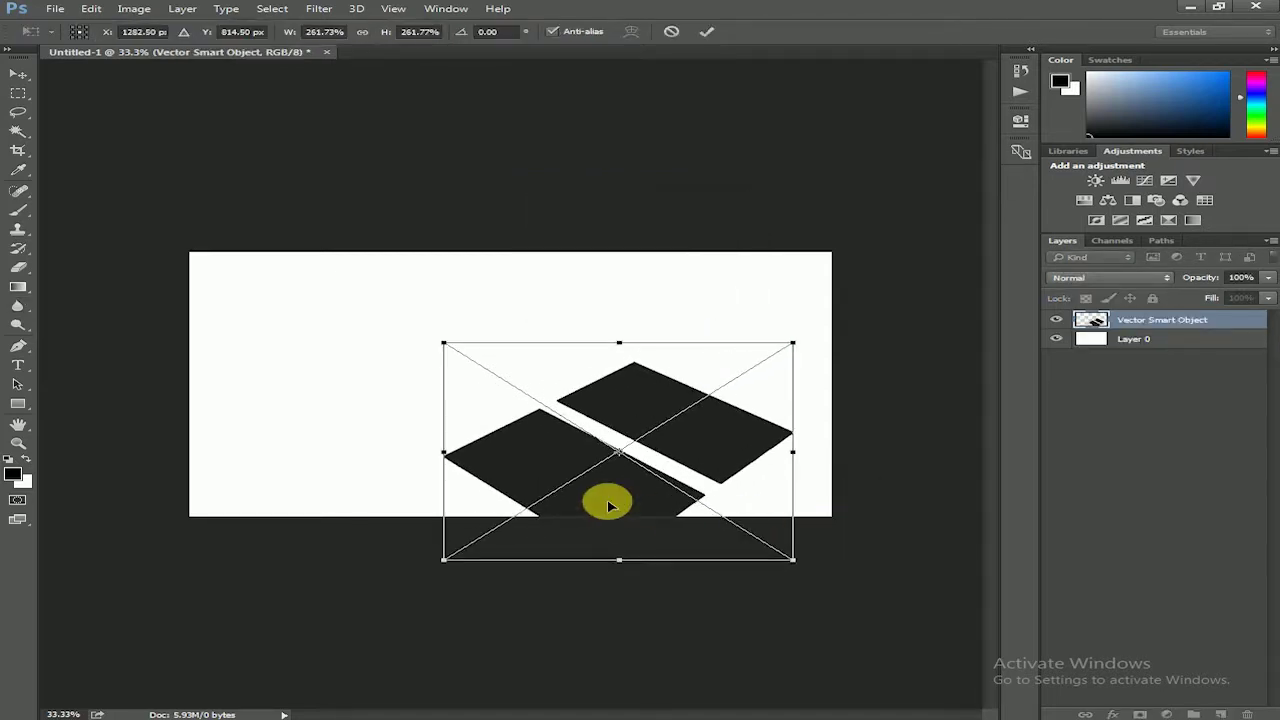
drag(606, 503, 465, 415)
mouse_move(650, 469)
mouse_down()
mouse_move(727, 517)
mouse_move(707, 509)
mouse_up()
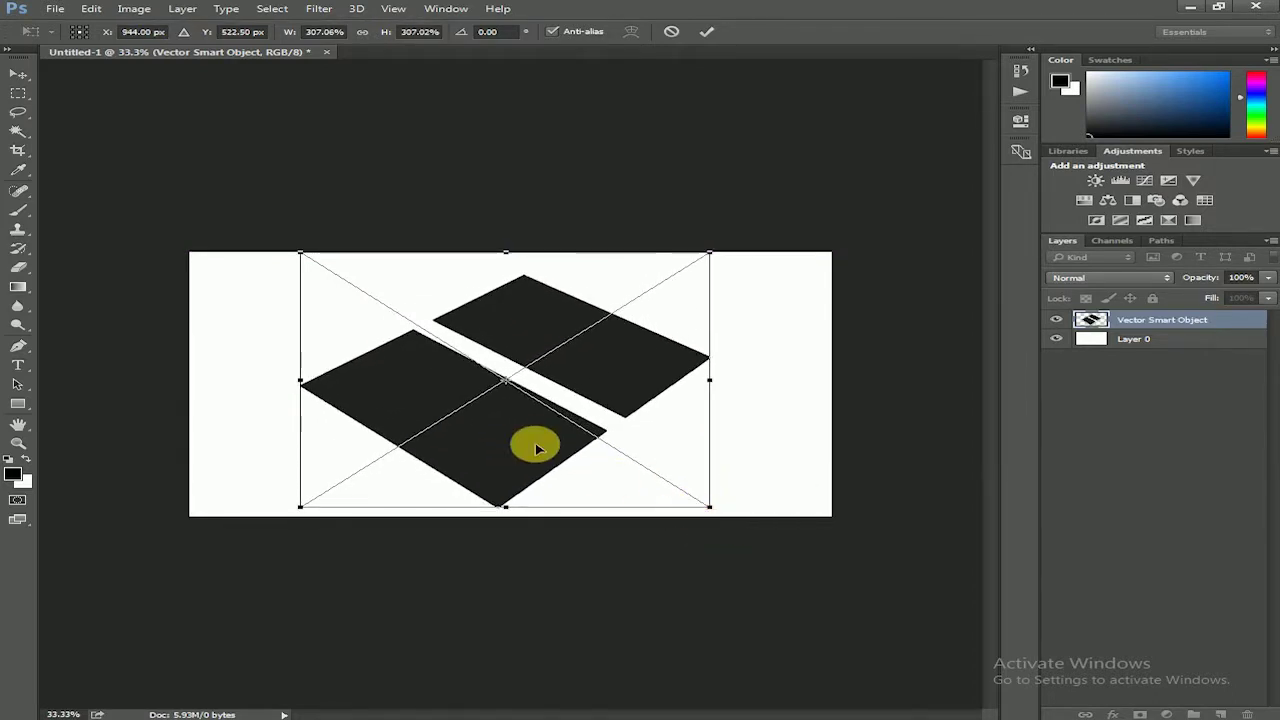
drag(531, 446, 557, 451)
key(Return)
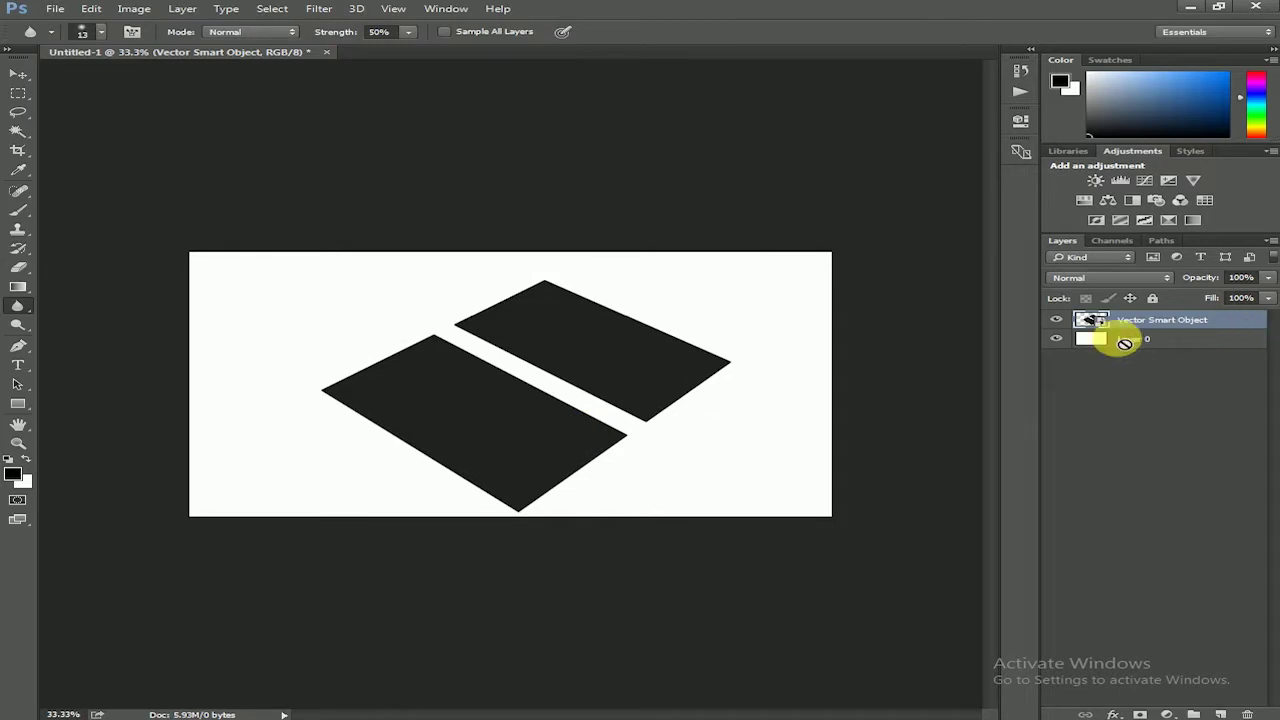
Step: Check transforms on Layer 0 and the Vector Smart Object, then return to Main File.eps
click(1155, 343)
right_click(1140, 343)
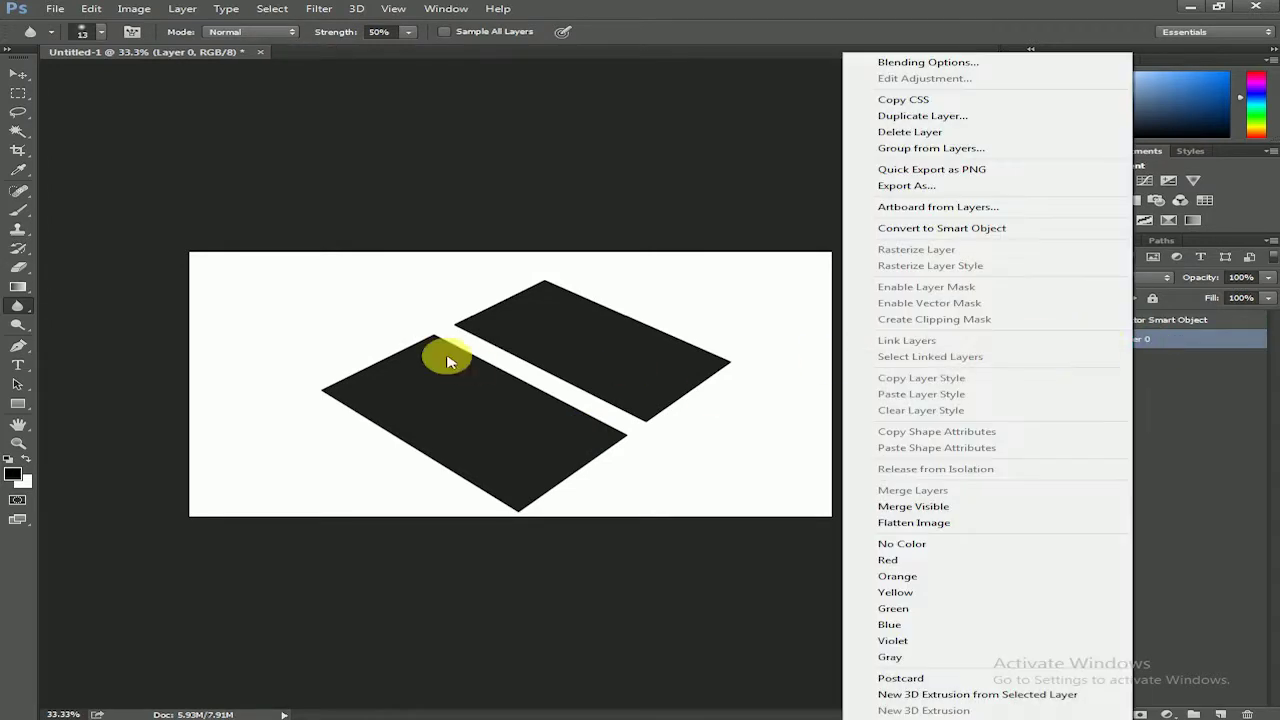
key(Escape)
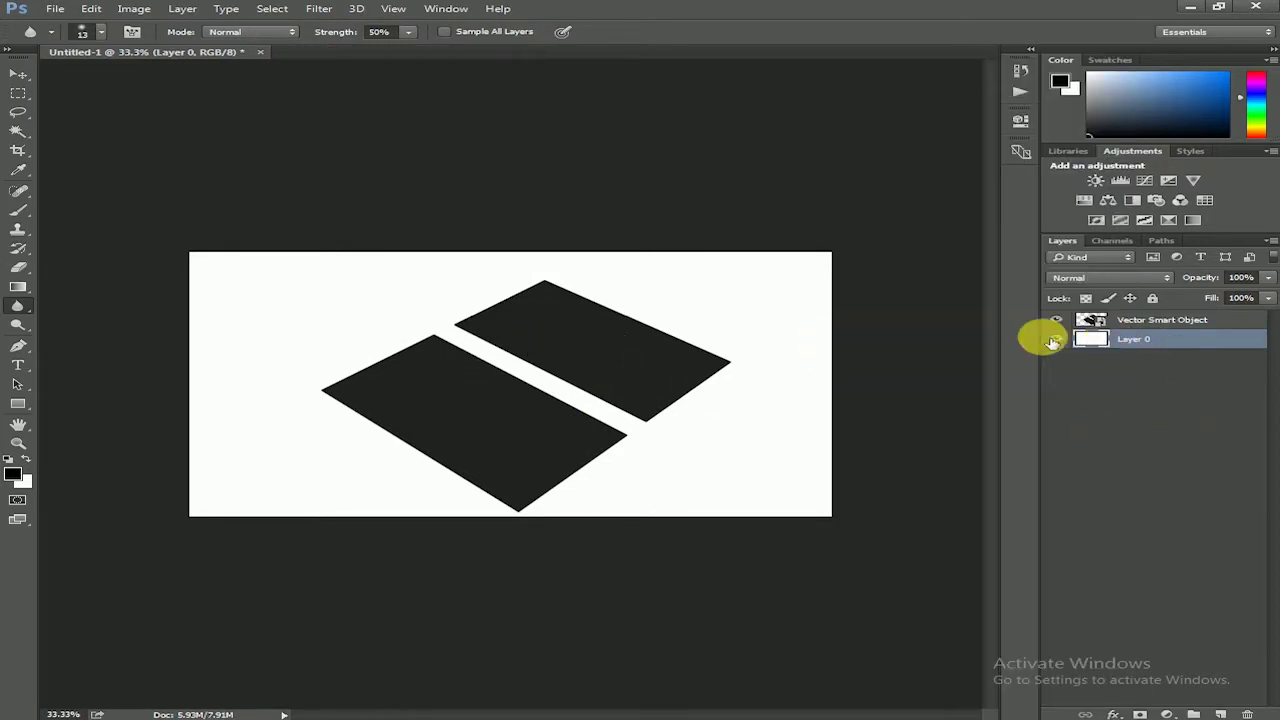
key(ctrl+t)
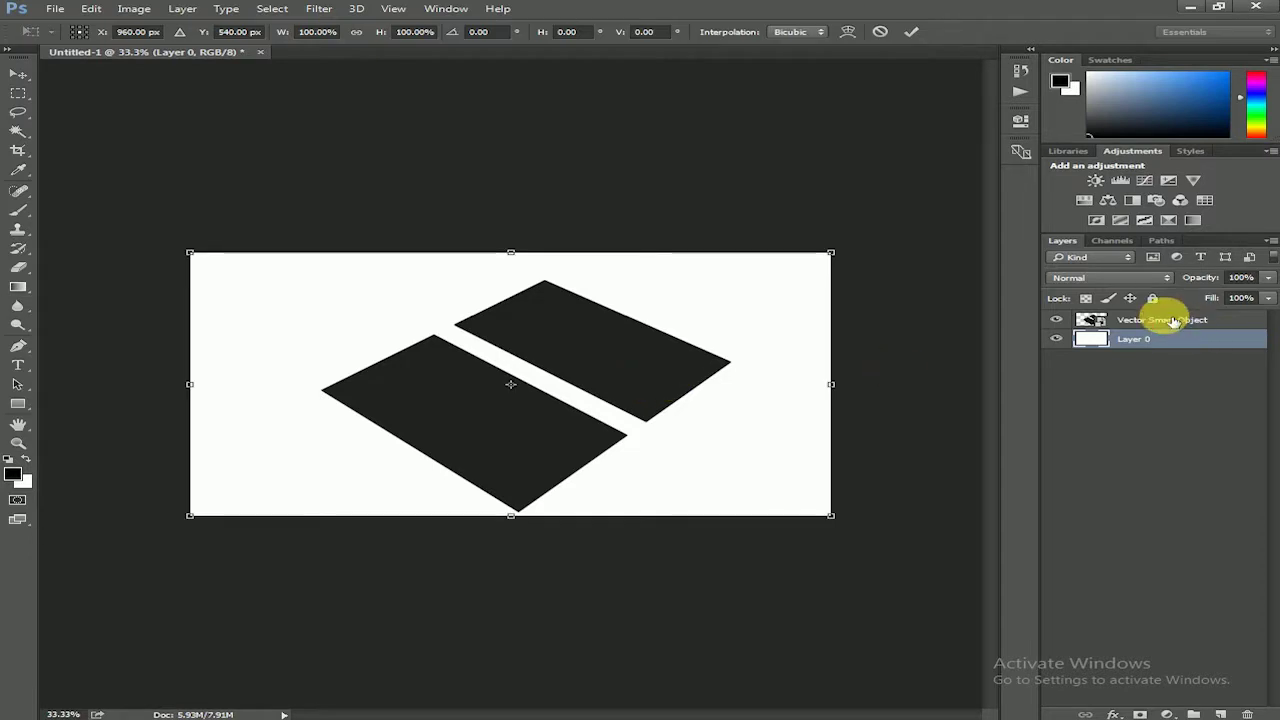
key(Escape)
click(1150, 321)
key(ctrl+t)
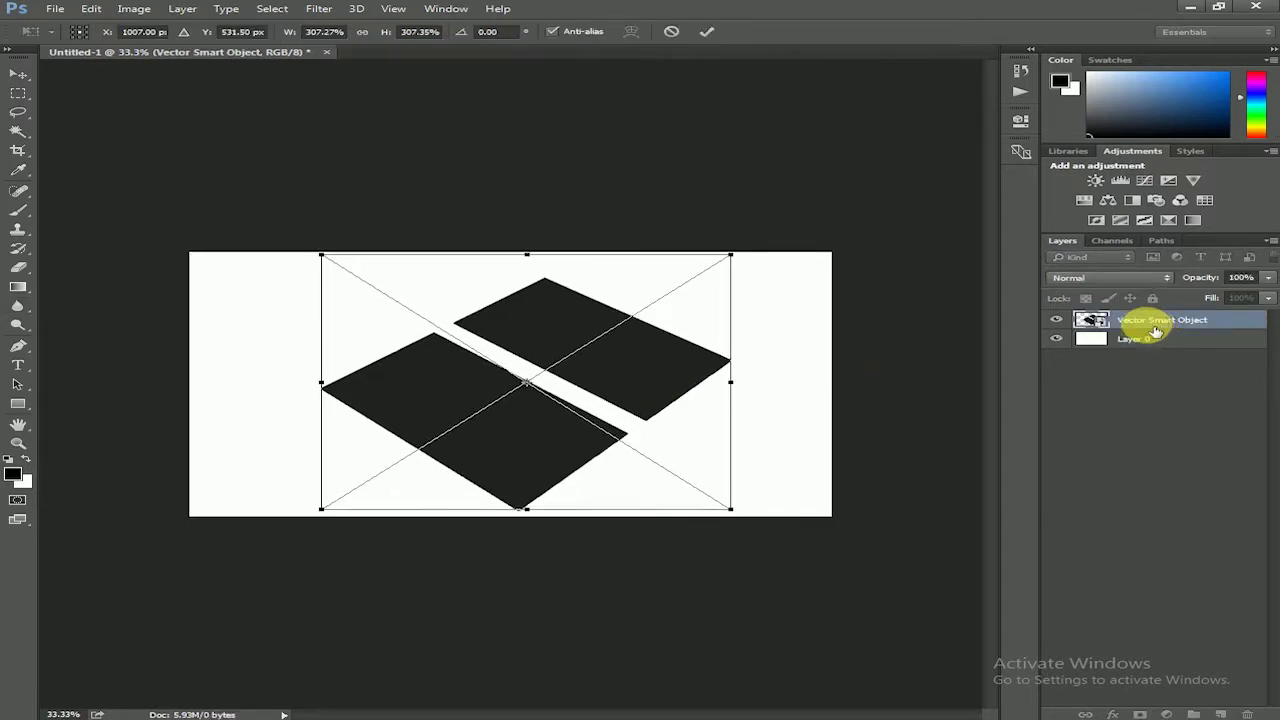
key(Escape)
key(r)
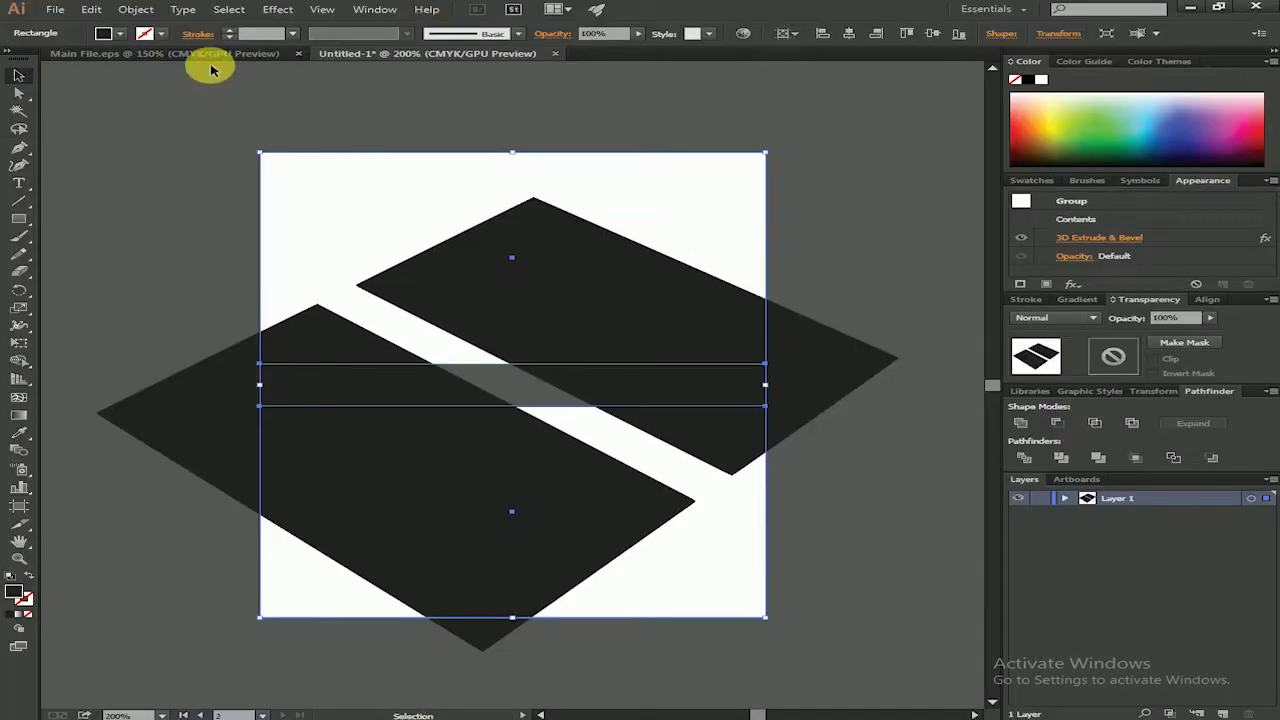
click(210, 54)
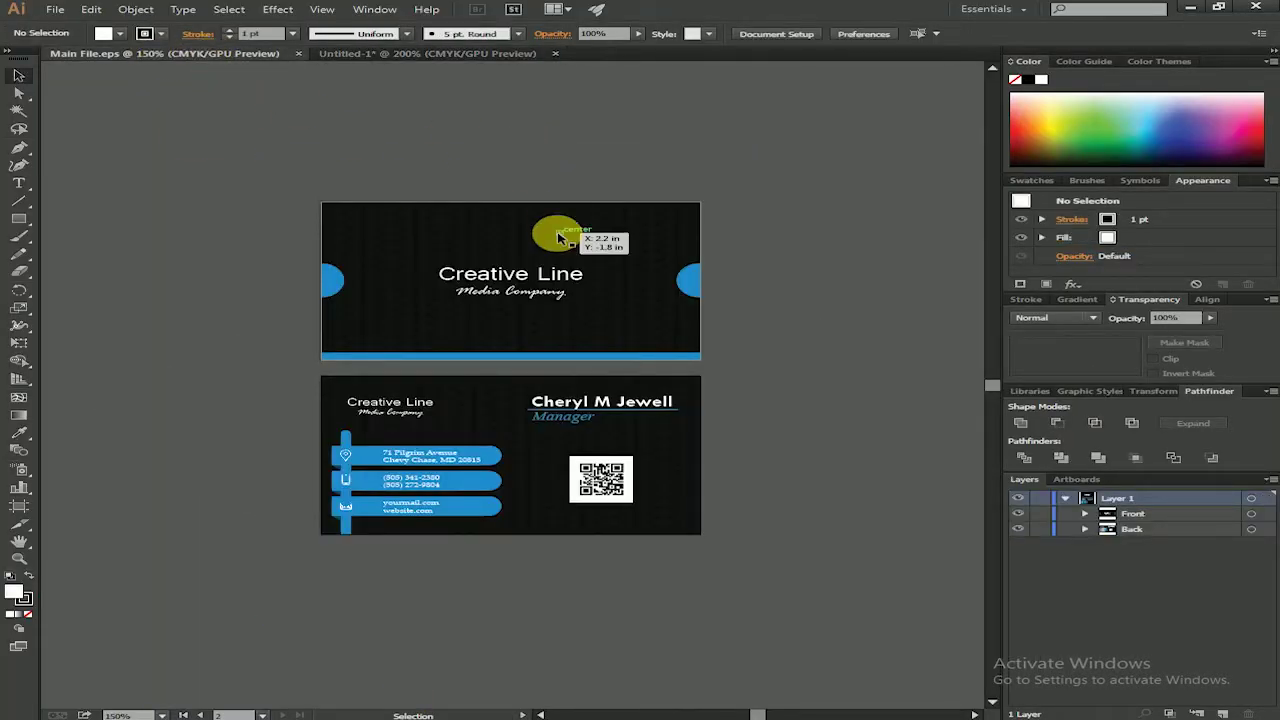
Step: Select the whole front Creative Line card artwork and bring it into Photoshop
click(549, 263)
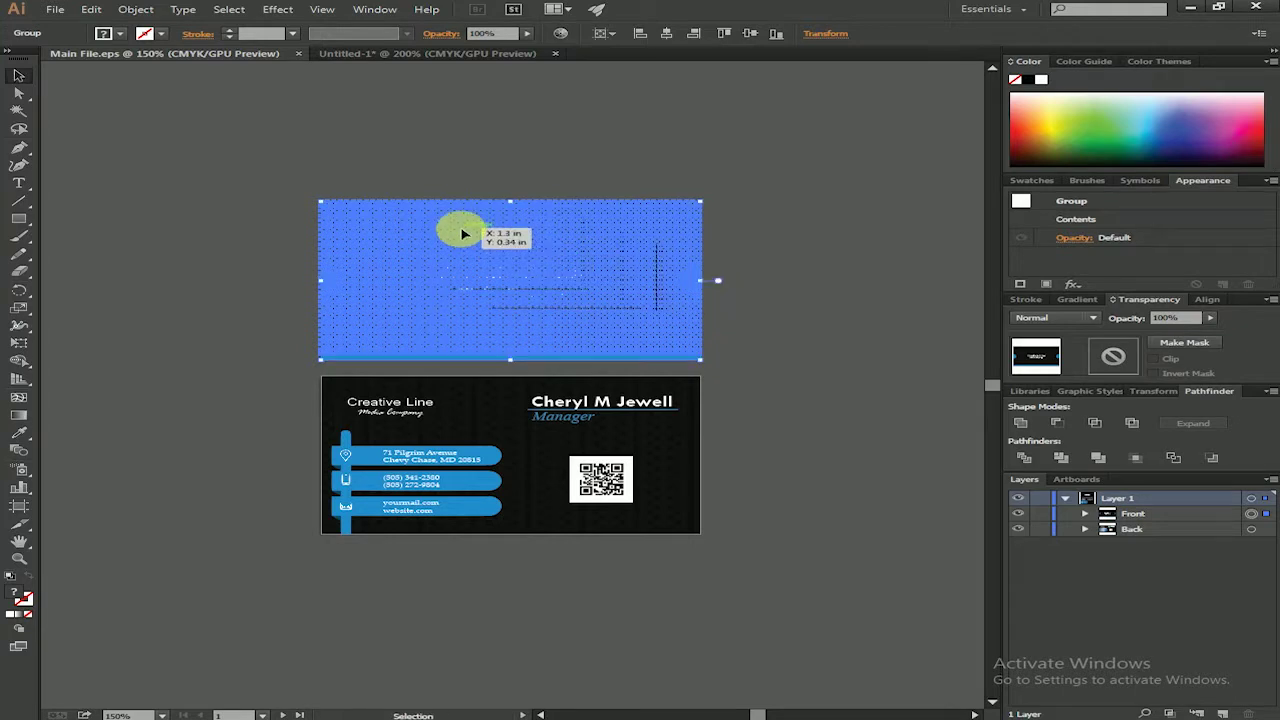
drag(245, 160, 740, 349)
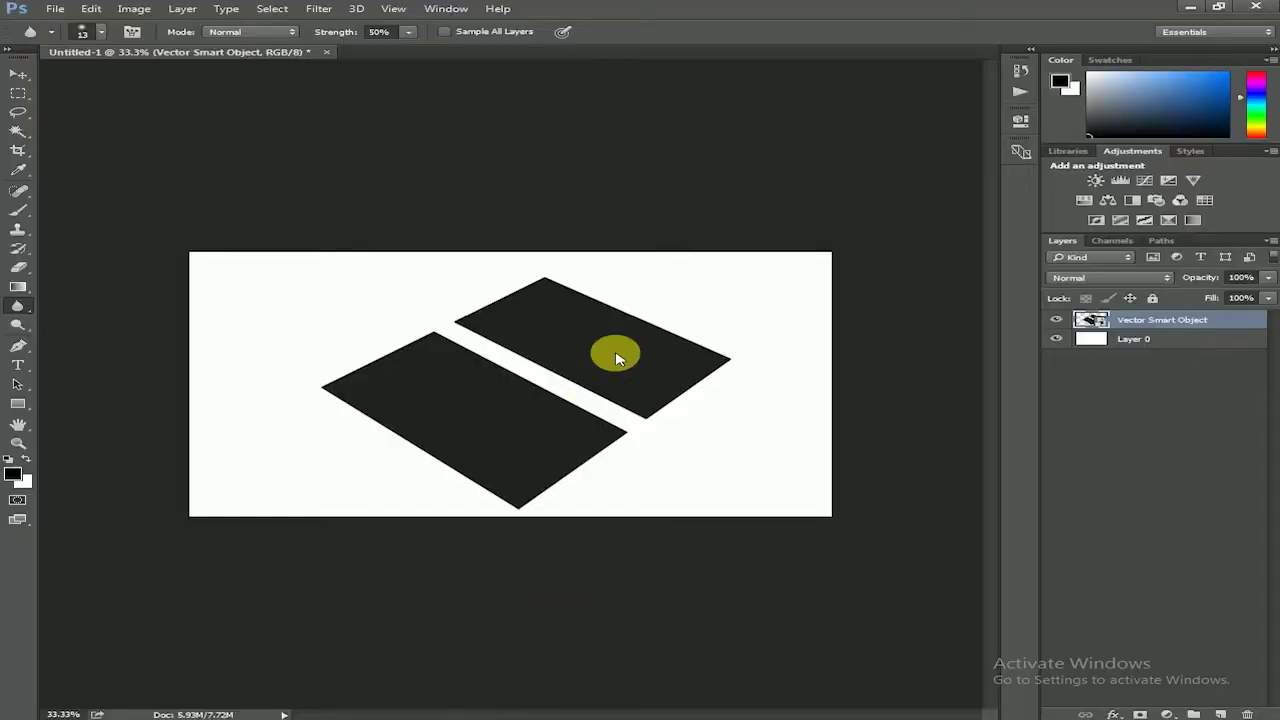
key(ctrl+v)
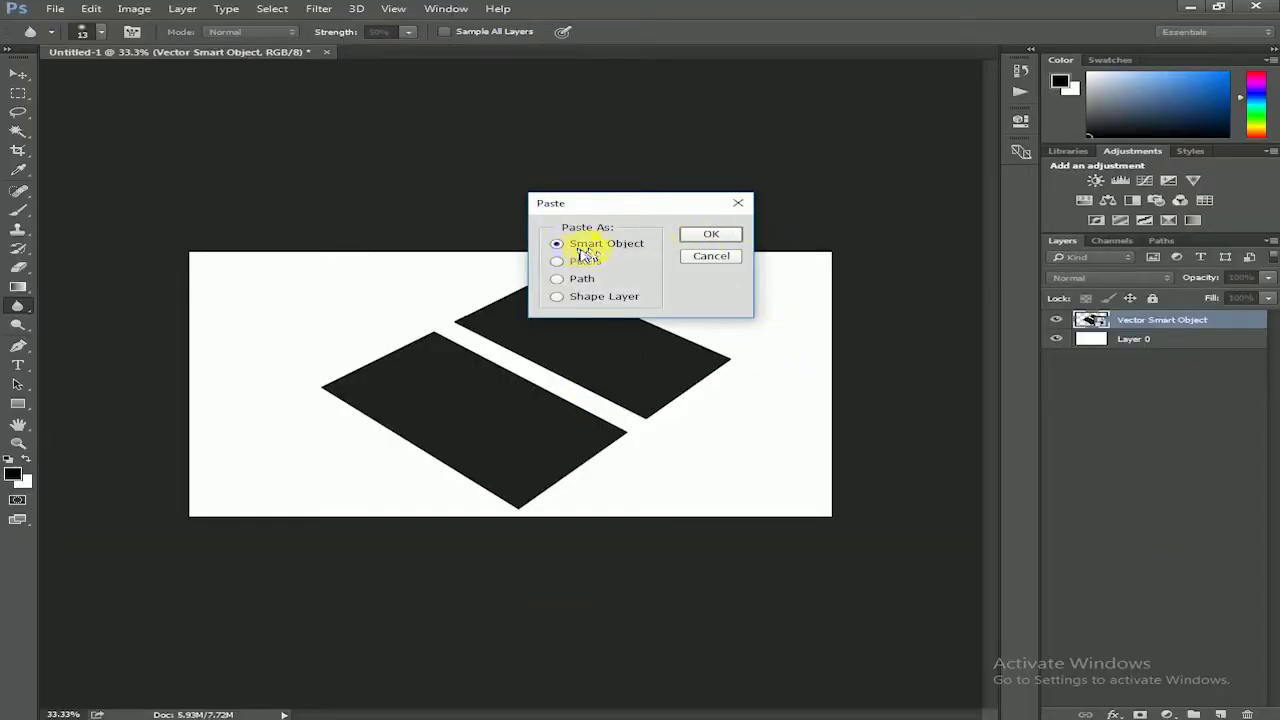
Step: Paste the front card as a Smart Object, undo it, and return to Illustrator
click(708, 237)
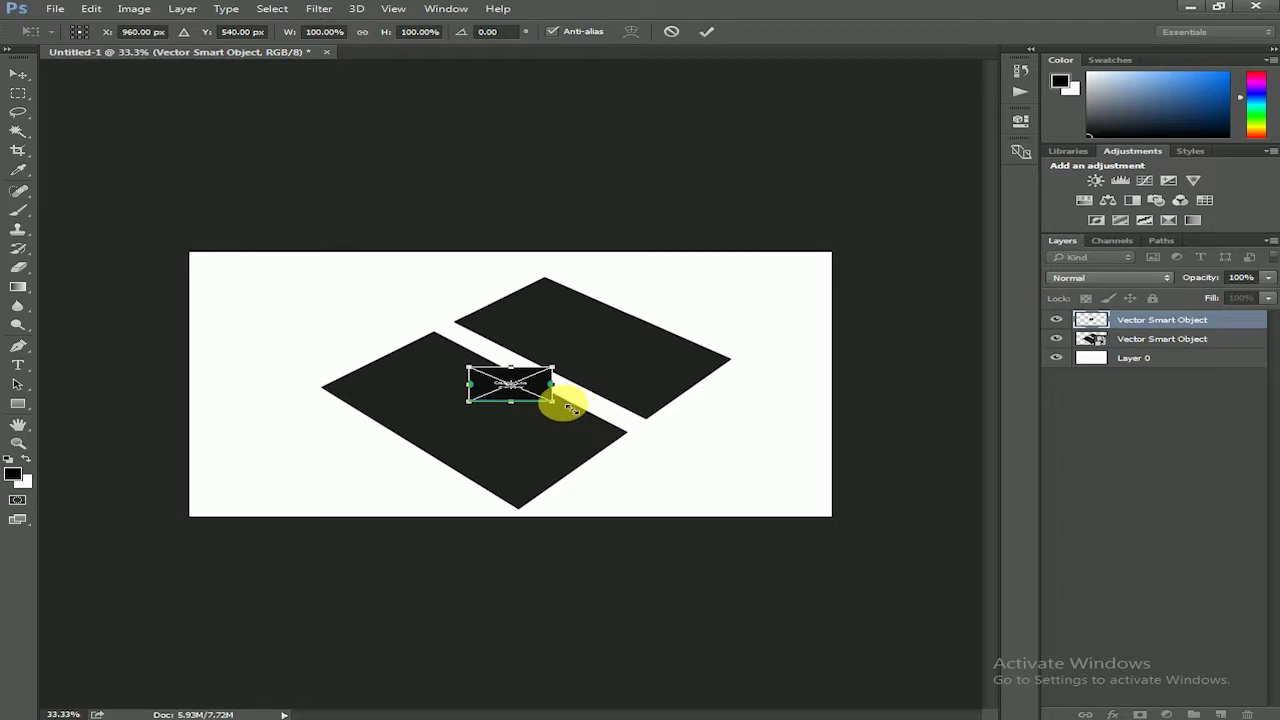
key(r)
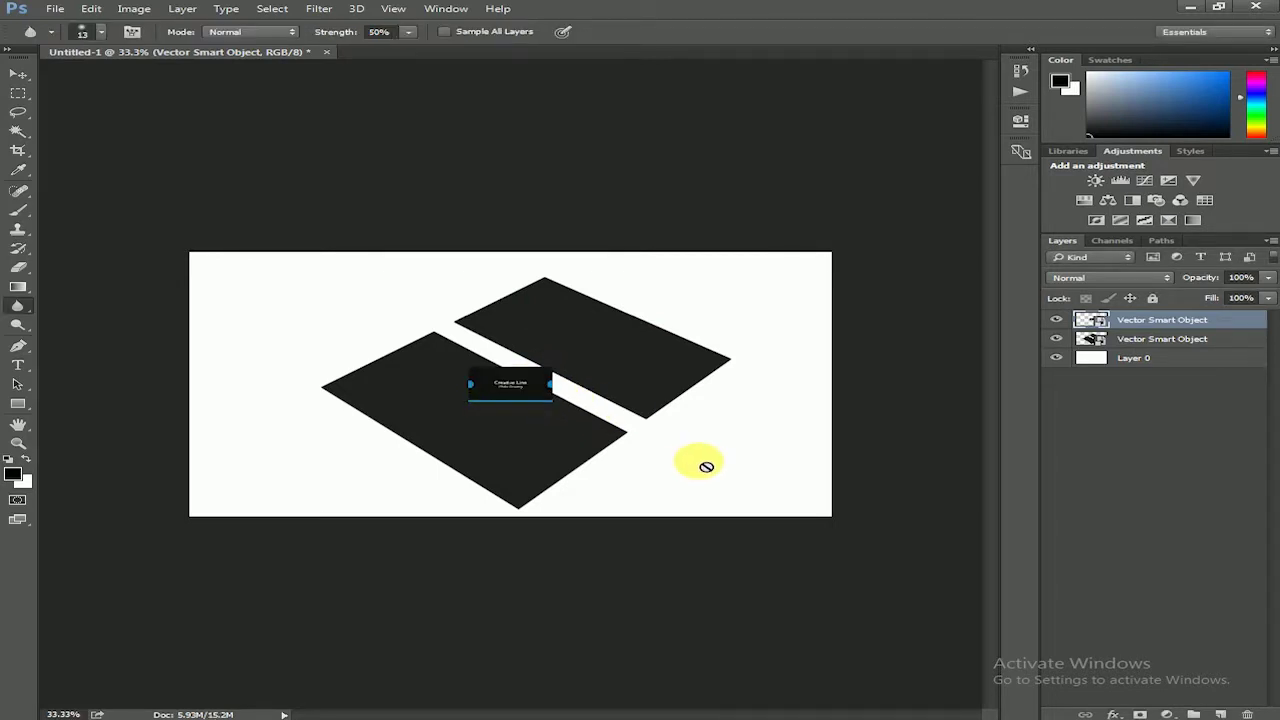
key(ctrl+z)
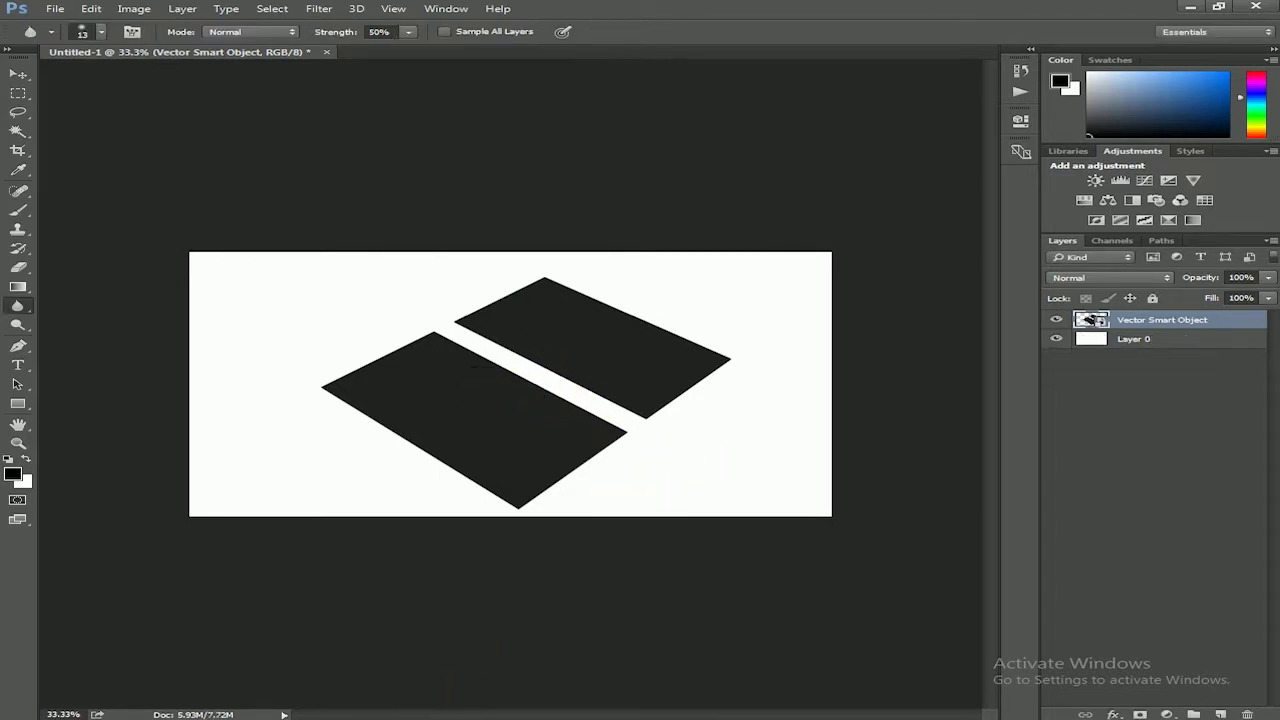
key(alt+Tab)
key(alt+Tab)
click(368, 660)
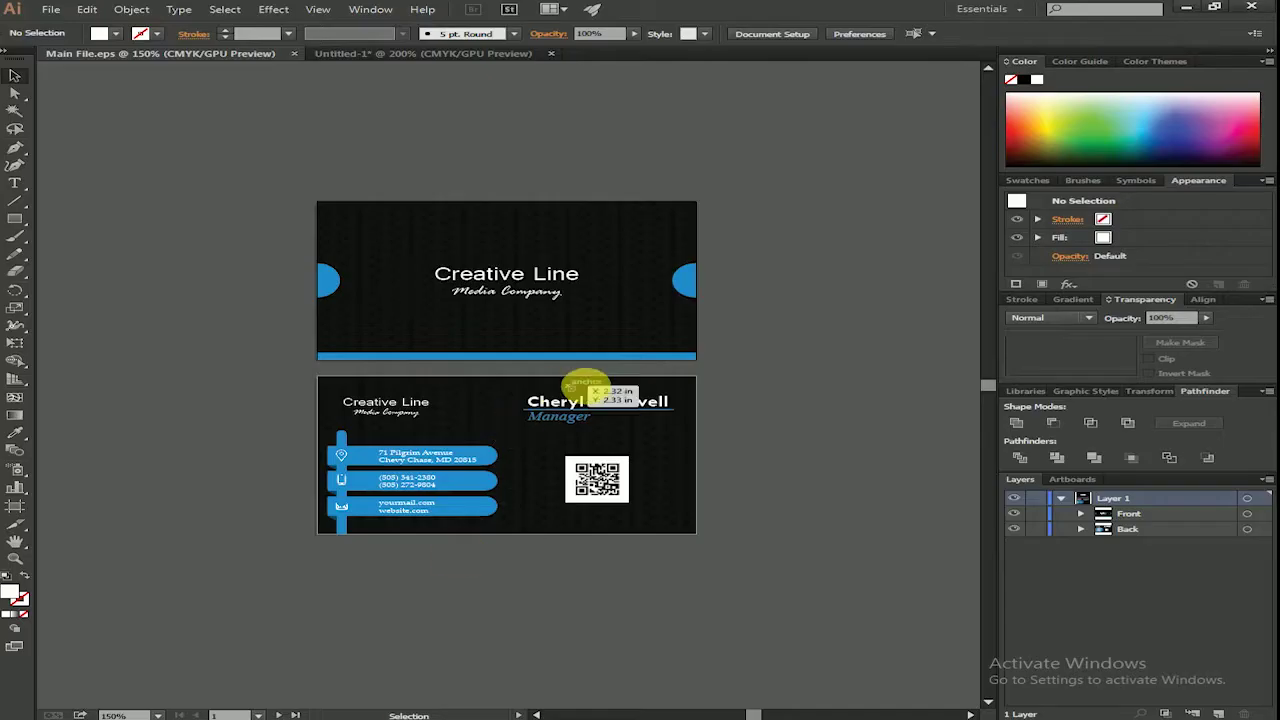
Step: Scale both business cards up many times, zooming out as they grow
click(431, 286)
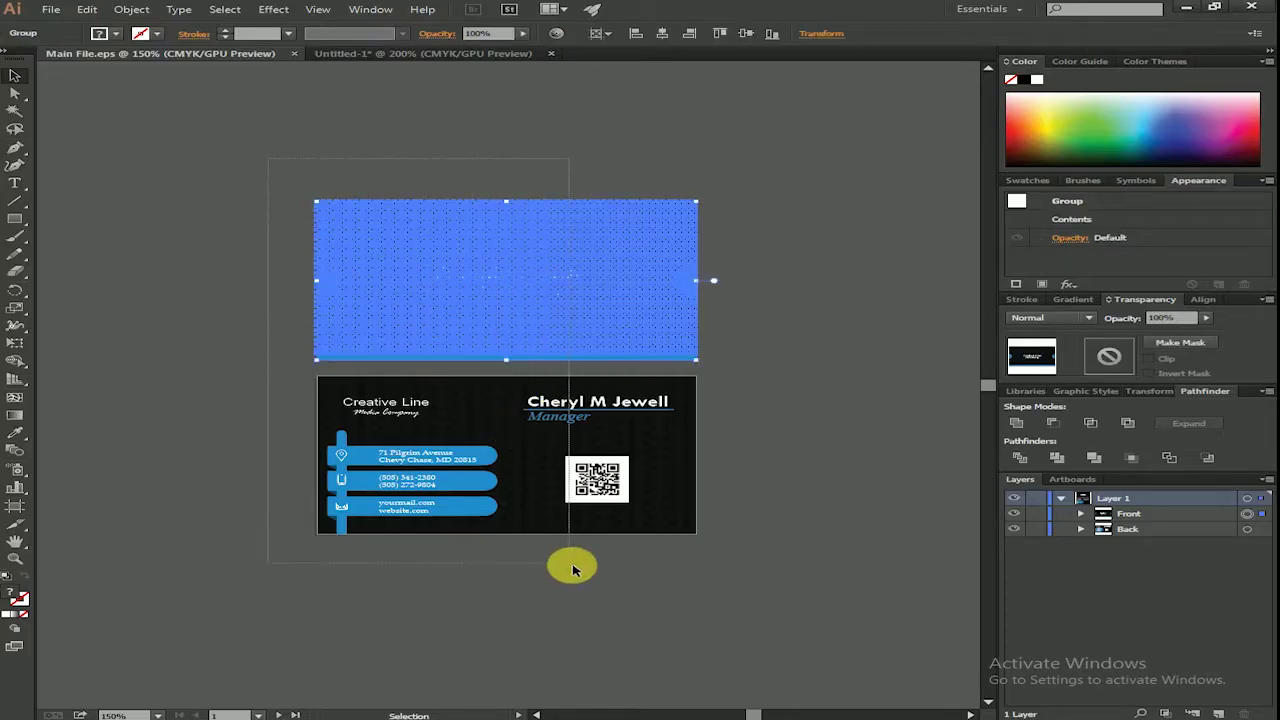
drag(271, 157, 700, 535)
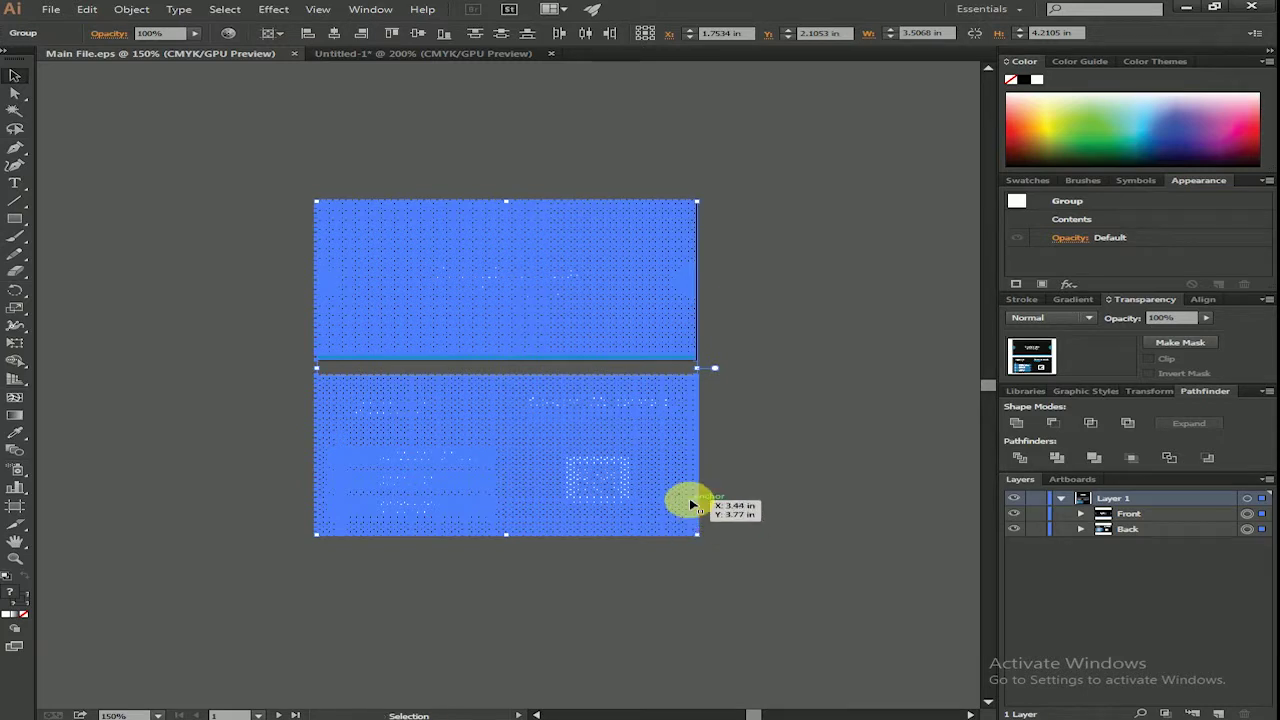
click(699, 537)
drag(699, 537, 822, 648)
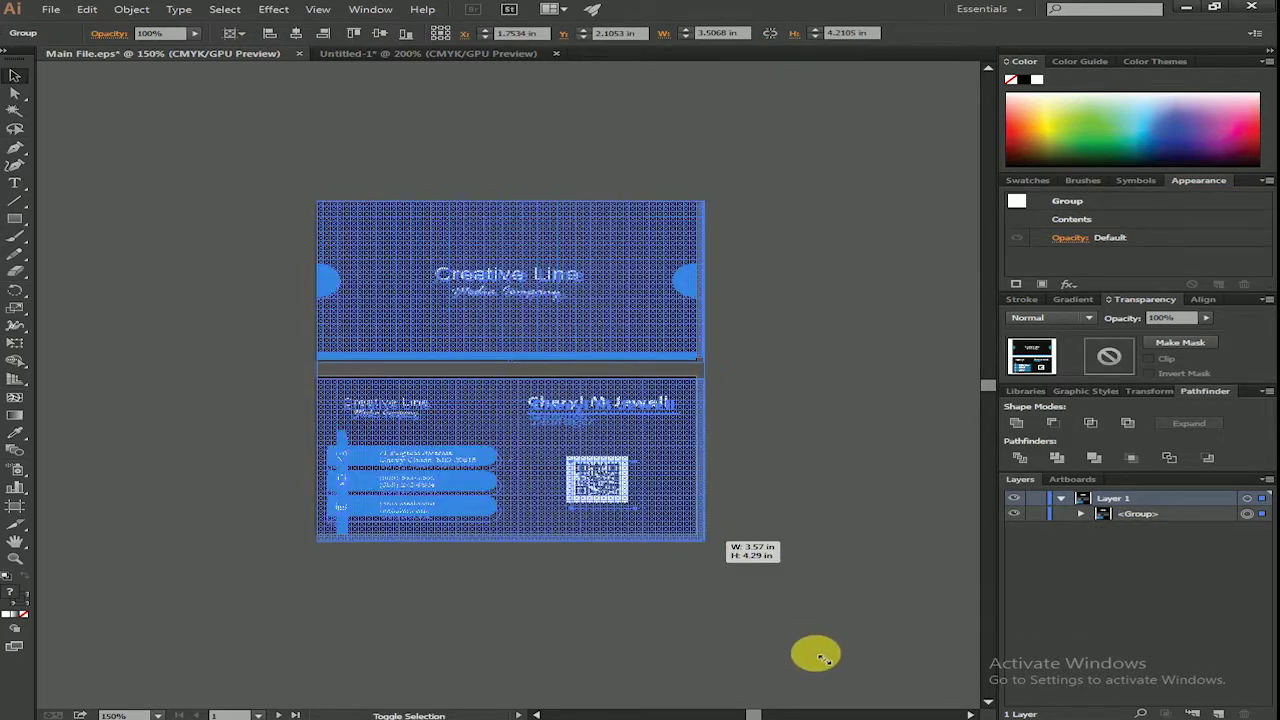
key(ctrl+minus)
key(ctrl+minus)
key(ctrl+minus)
drag(612, 476, 806, 611)
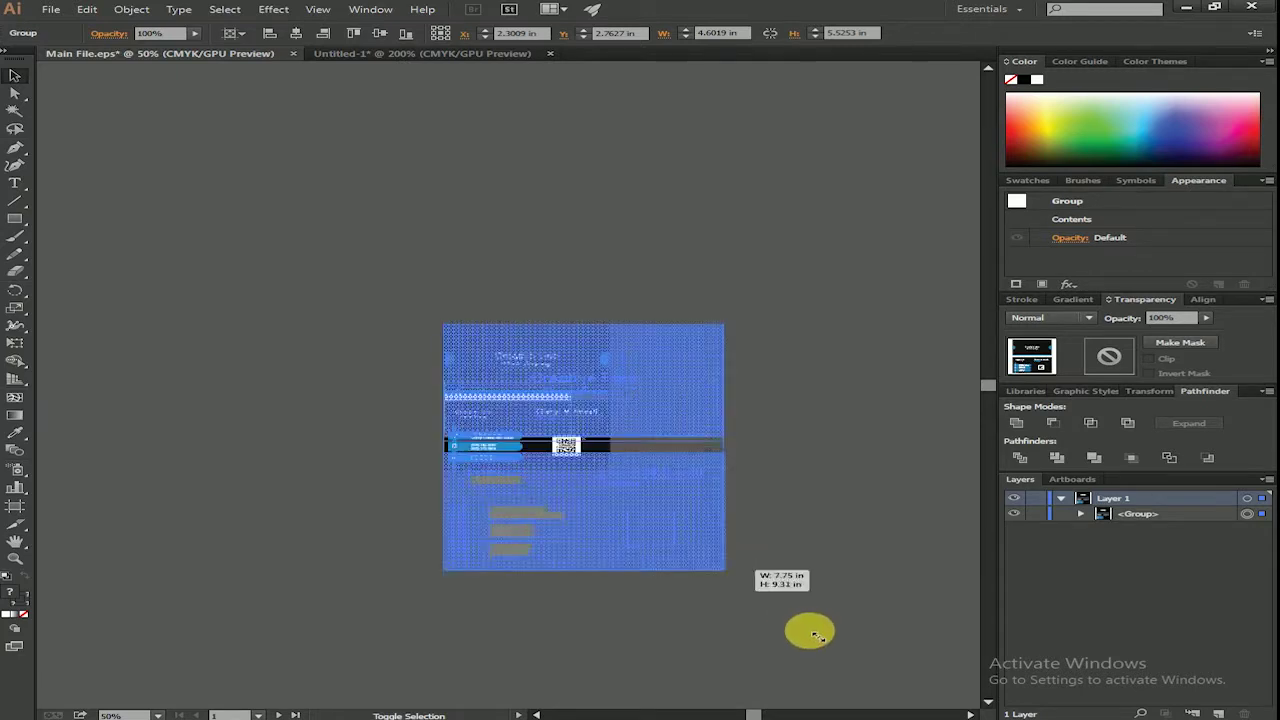
key(ctrl+minus)
key(ctrl+minus)
key(ctrl+minus)
key(ctrl+minus)
mouse_move(585, 450)
mouse_down()
mouse_move(804, 636)
mouse_move(707, 587)
mouse_up()
key(ctrl+minus)
key(ctrl+minus)
key(ctrl+minus)
mouse_move(632, 493)
mouse_down()
mouse_move(817, 633)
mouse_move(851, 603)
mouse_move(857, 537)
mouse_up()
click(857, 537)
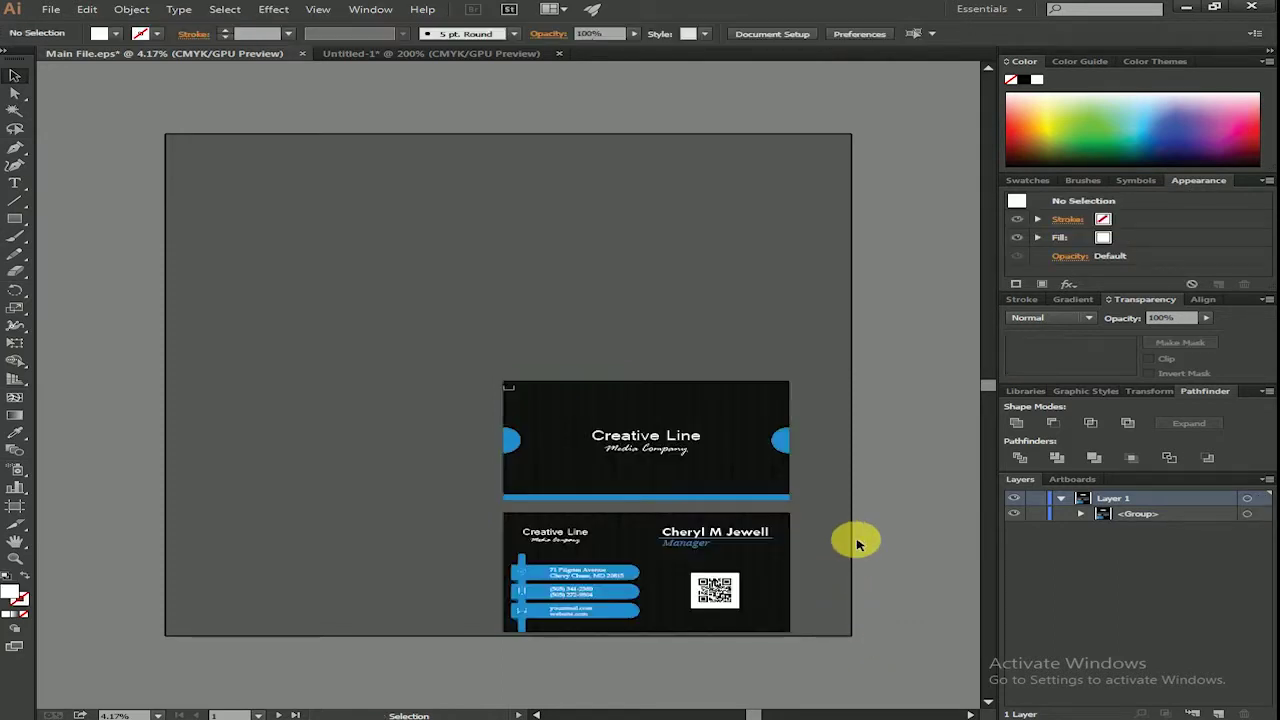
Step: Ungroup the enlarged cards into Front and Back, then select the front card
mouse_move(436, 336)
mouse_down()
mouse_move(840, 503)
mouse_move(791, 534)
mouse_up()
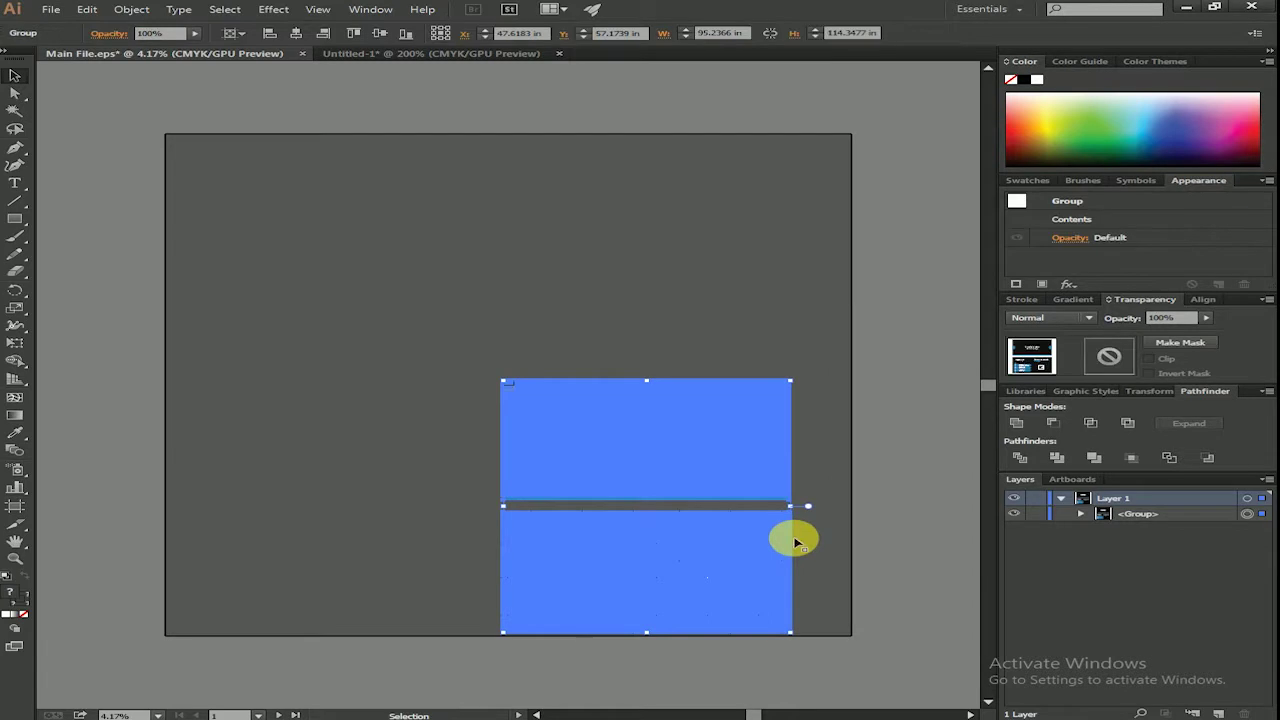
right_click(757, 425)
click(800, 512)
drag(443, 334, 812, 500)
Step: Restore the dark card shapes and paste the enlarged Creative Line front card as a smart object
key(a)
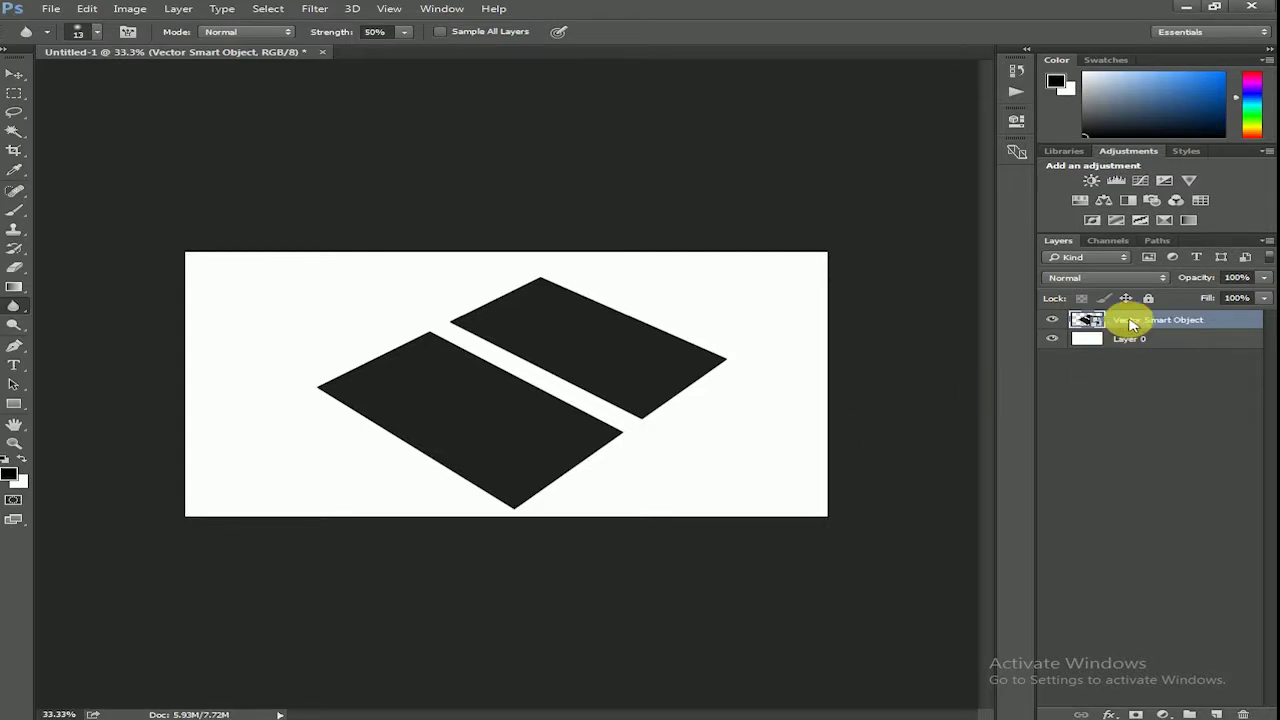
key(Delete)
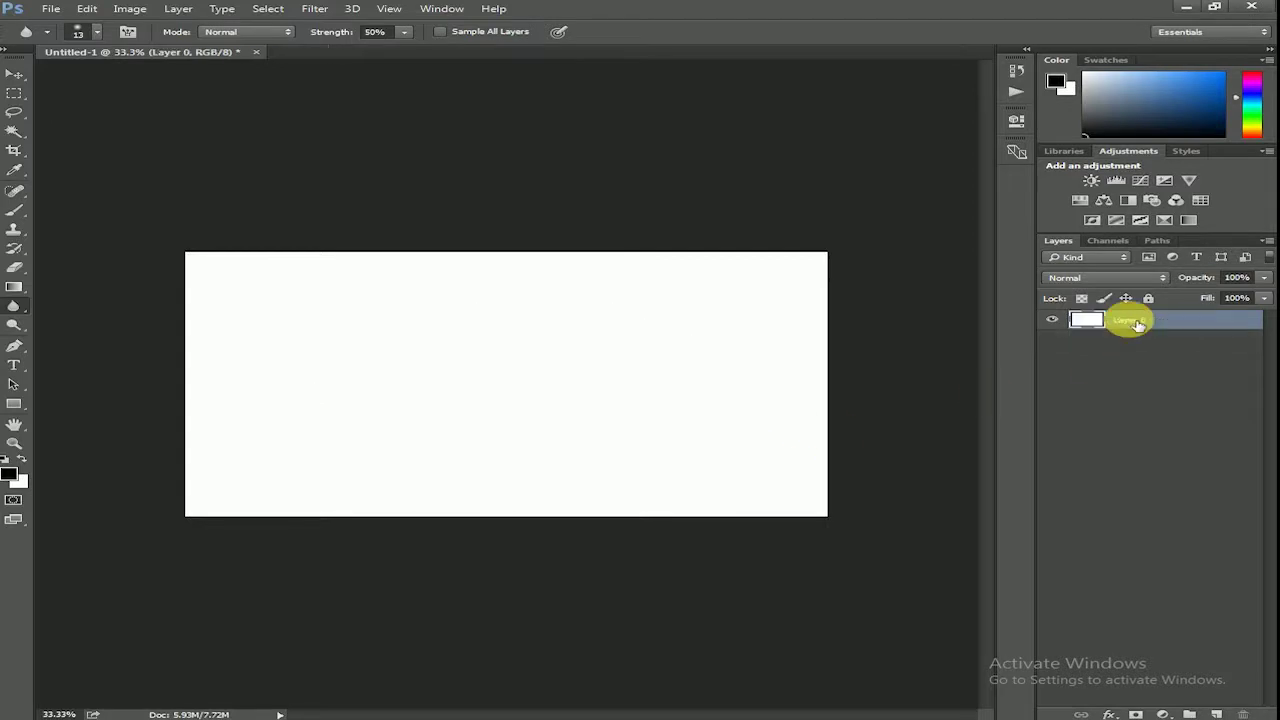
key(ctrl+z)
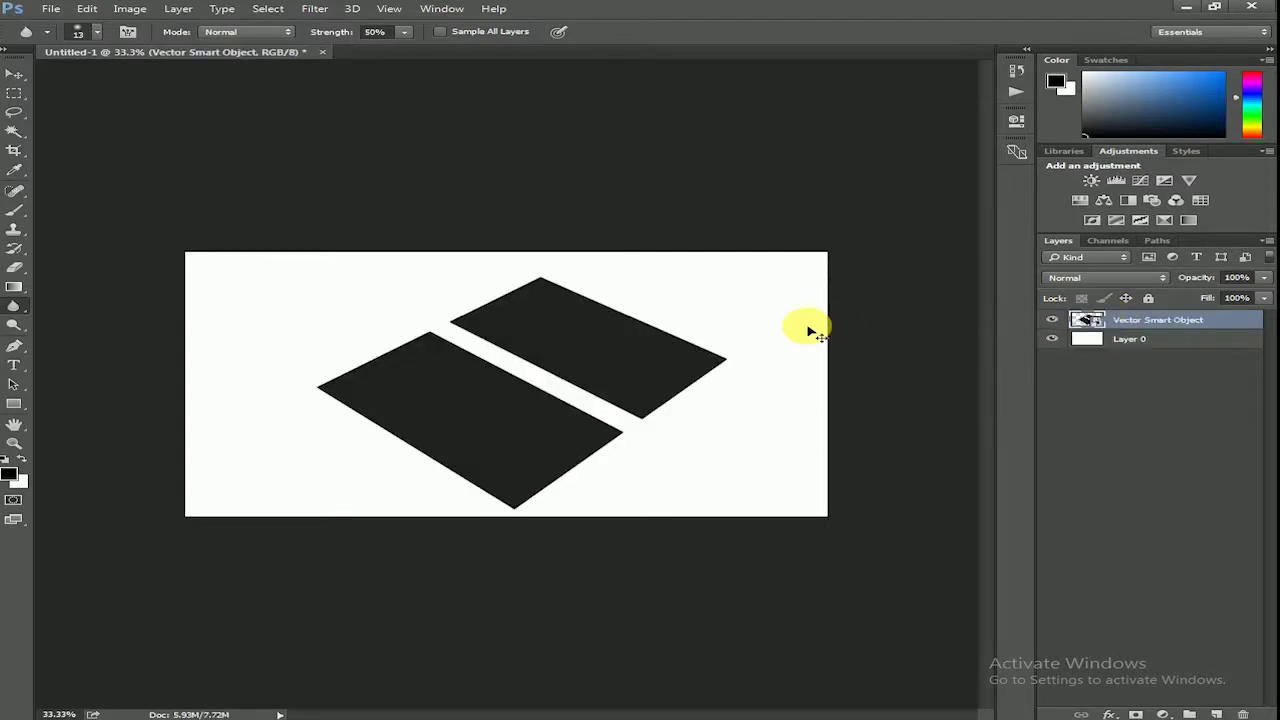
key(ctrl+v)
click(694, 233)
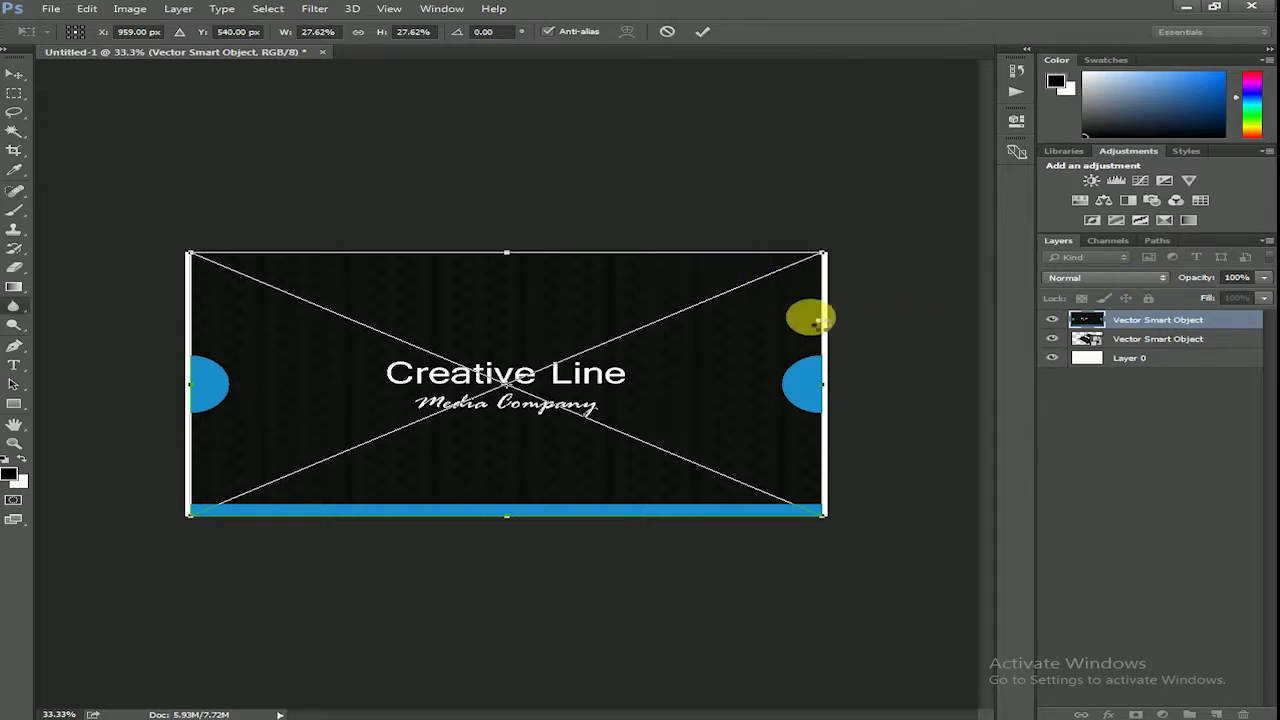
key(Return)
Step: Convert the front card layer to a smart object, dismissing the rasterize warning, and start Free Transform
right_click(1124, 320)
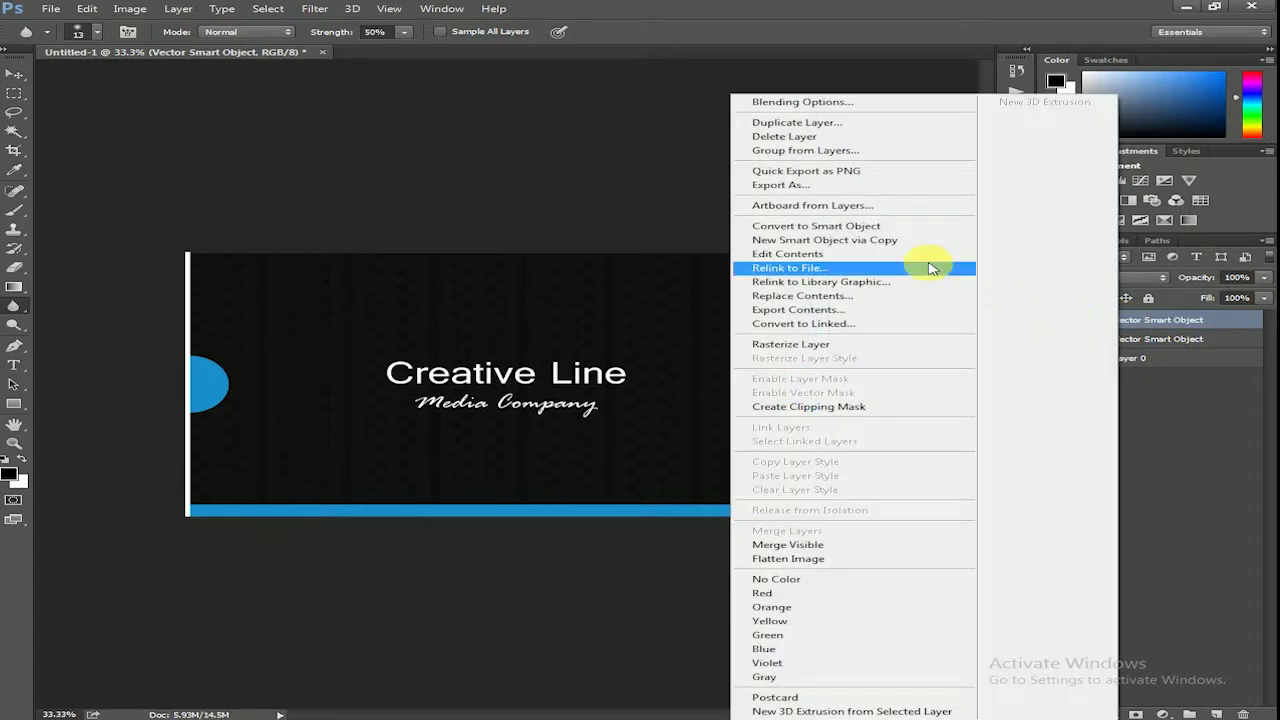
click(879, 228)
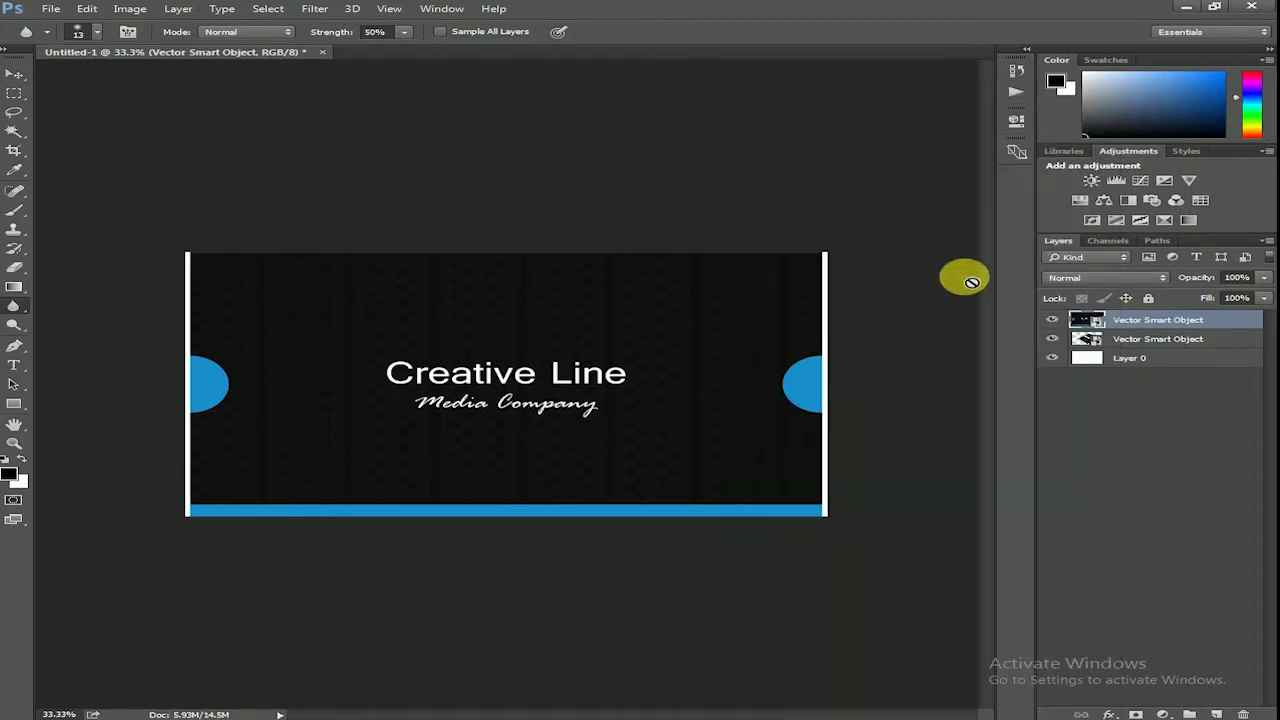
click(655, 333)
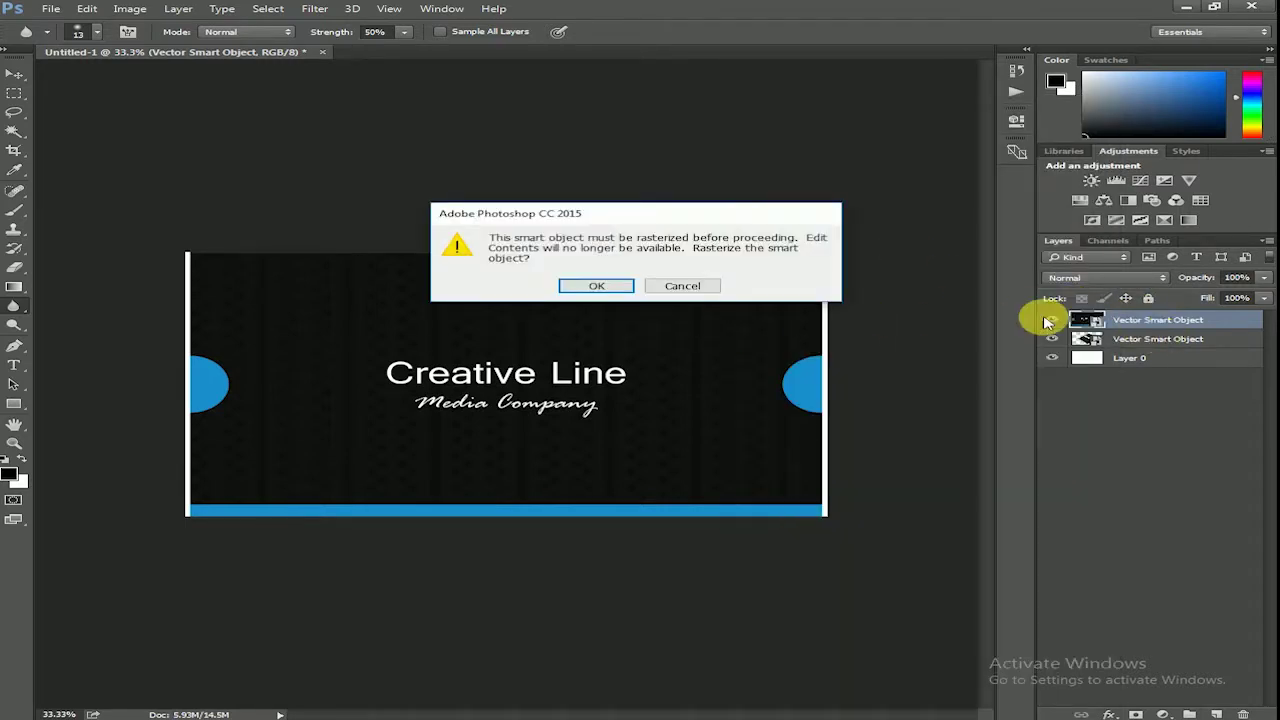
click(600, 286)
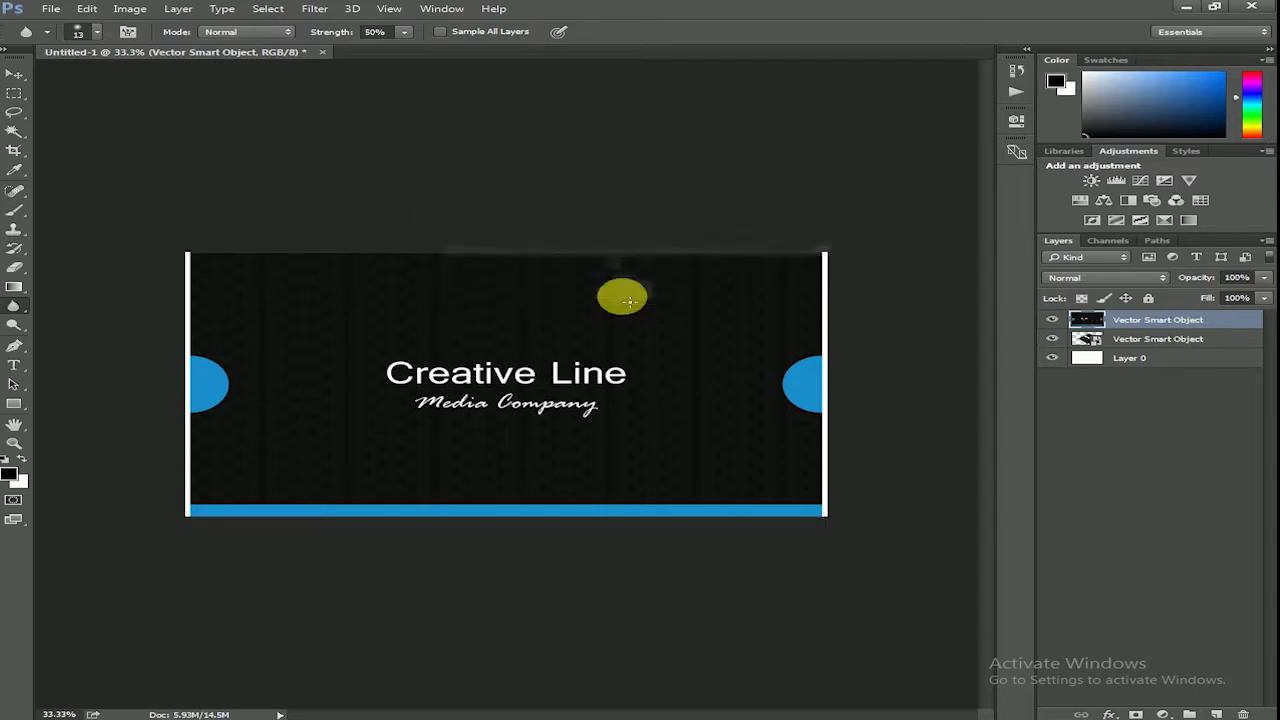
click(14, 74)
key(ctrl)
key(ctrl+t)
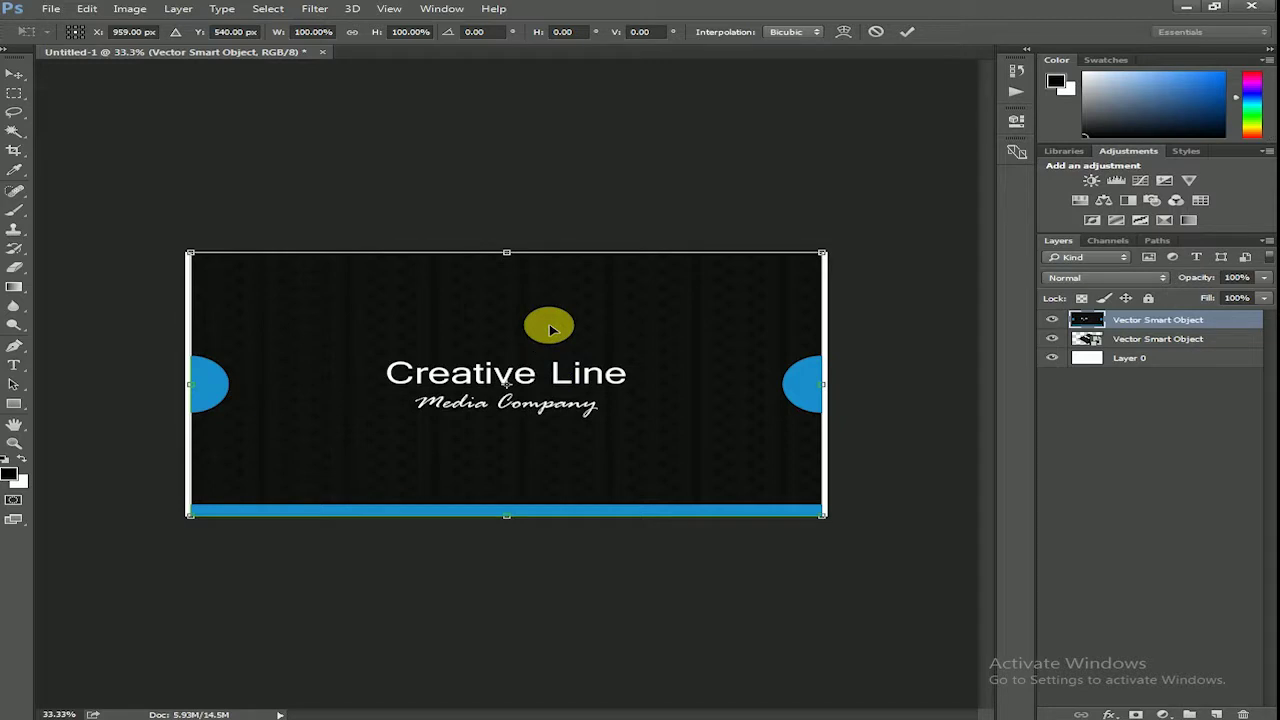
Step: Switch to Distort and pull the card's four corners onto the tilted back shape
right_click(546, 305)
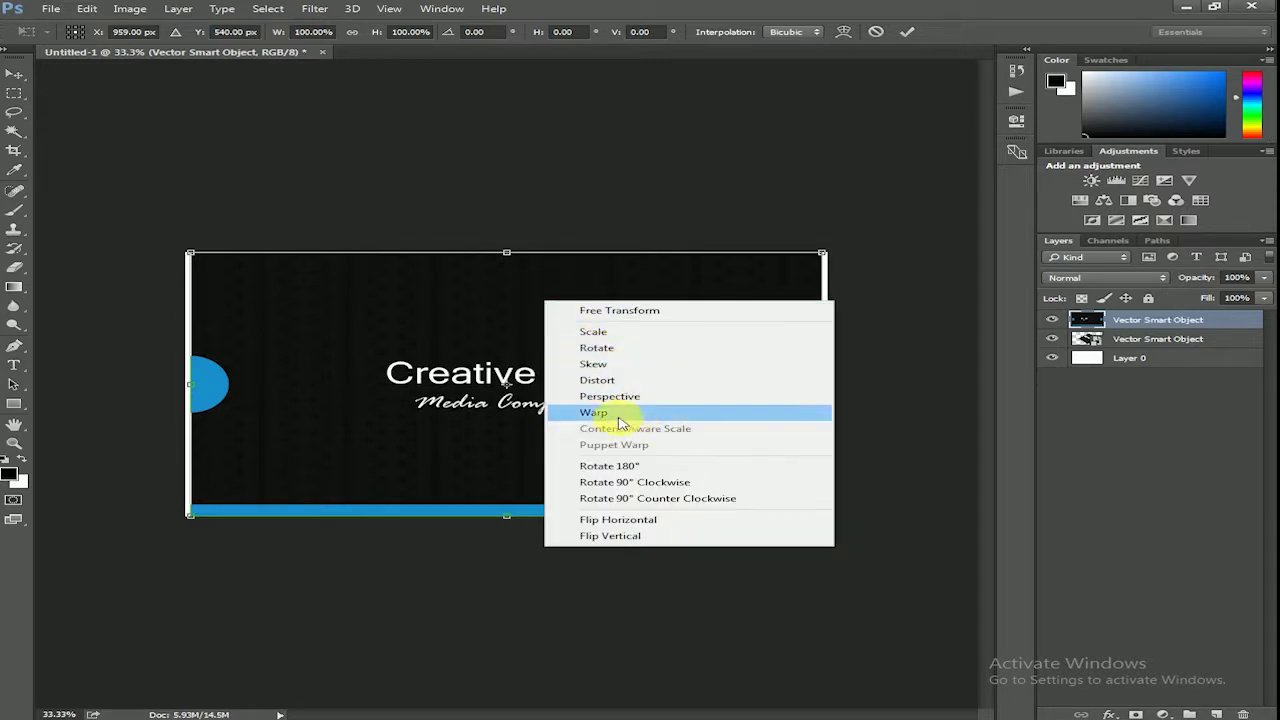
click(612, 380)
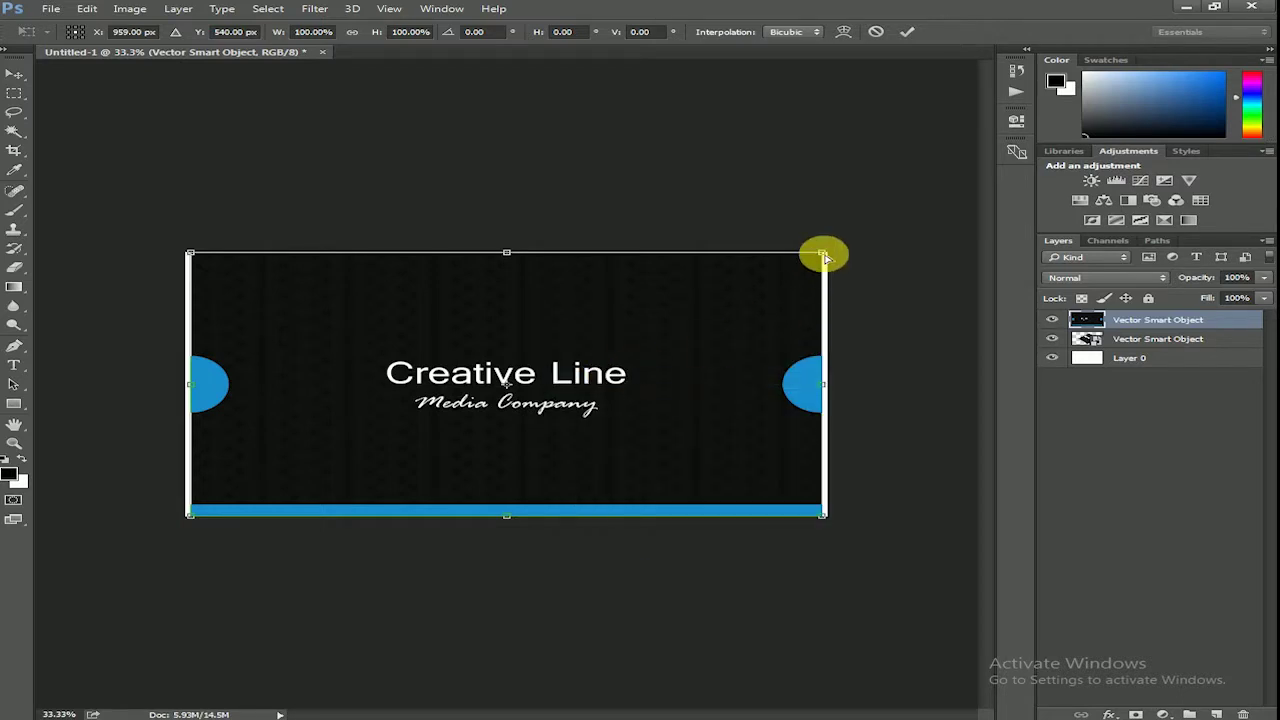
drag(824, 257, 727, 364)
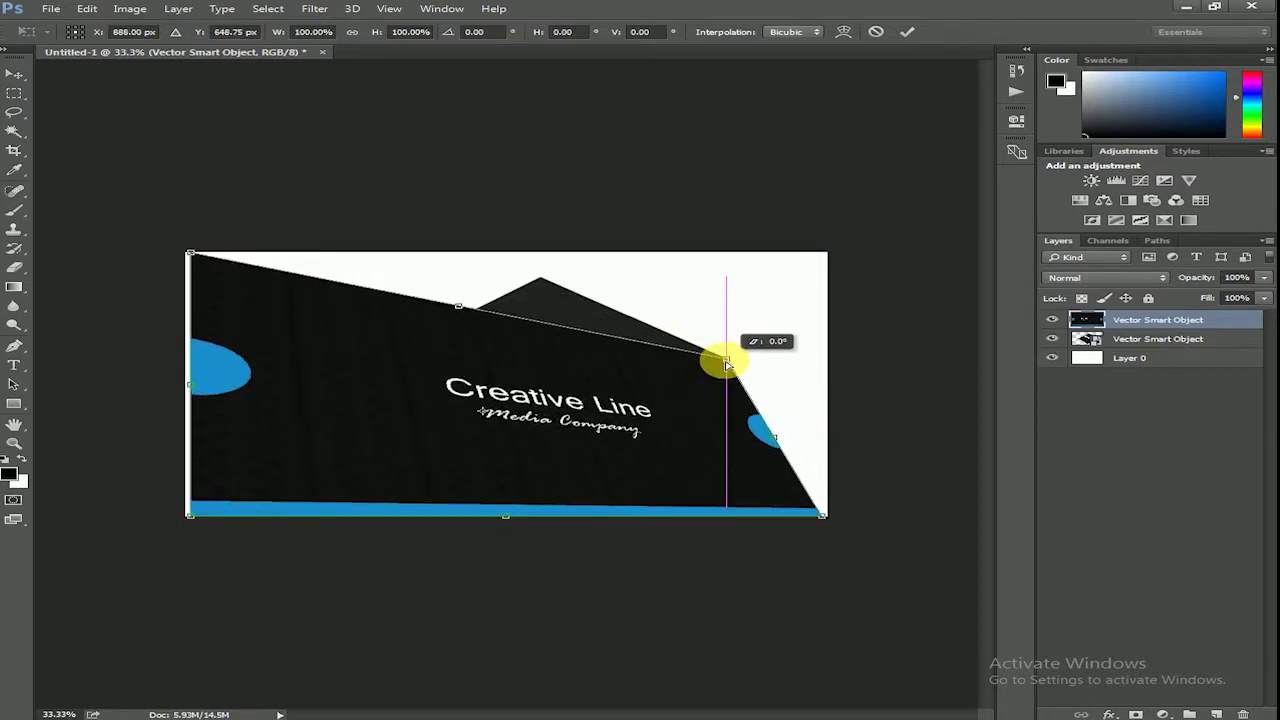
drag(193, 255, 540, 277)
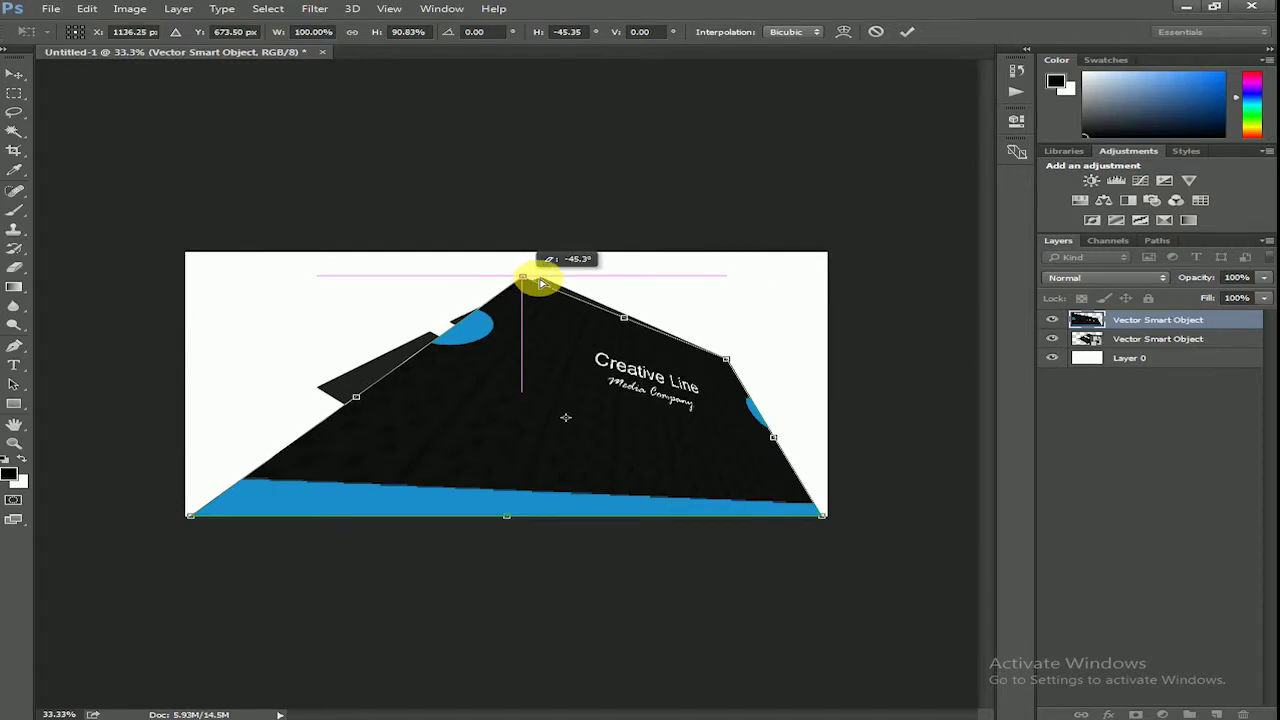
drag(201, 516, 452, 330)
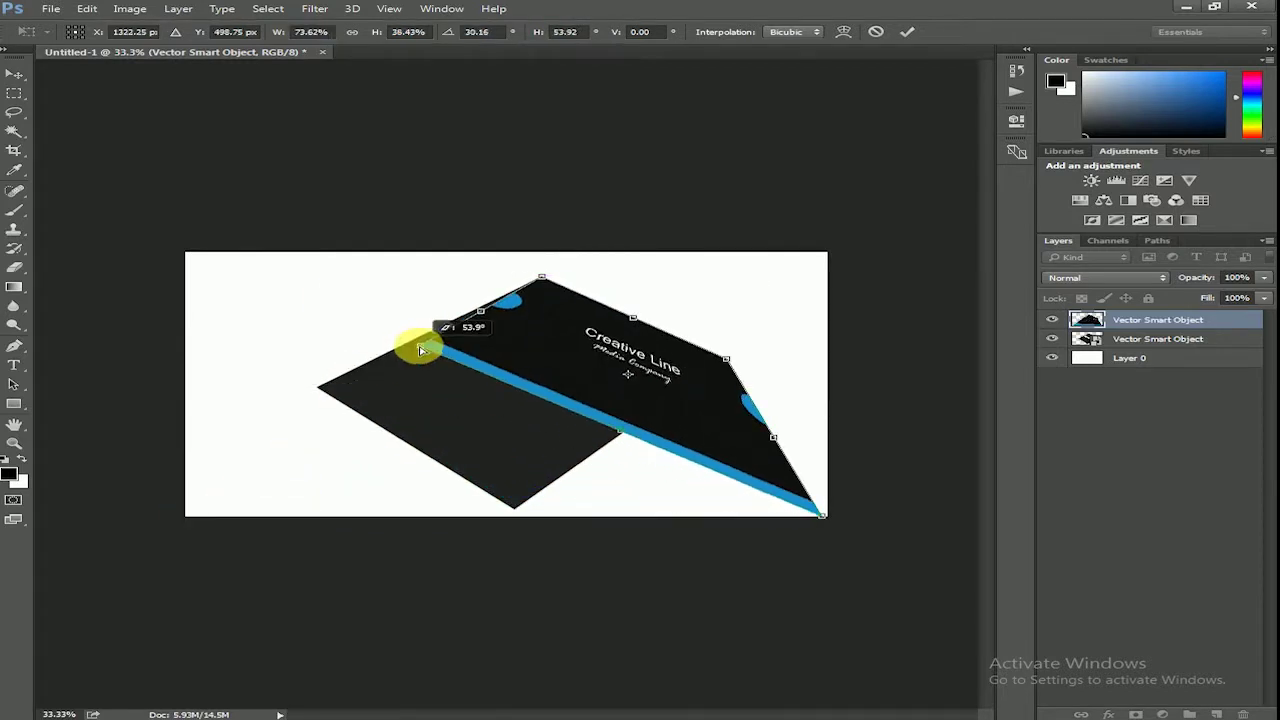
mouse_move(821, 514)
mouse_down()
mouse_move(638, 408)
mouse_move(648, 422)
mouse_up()
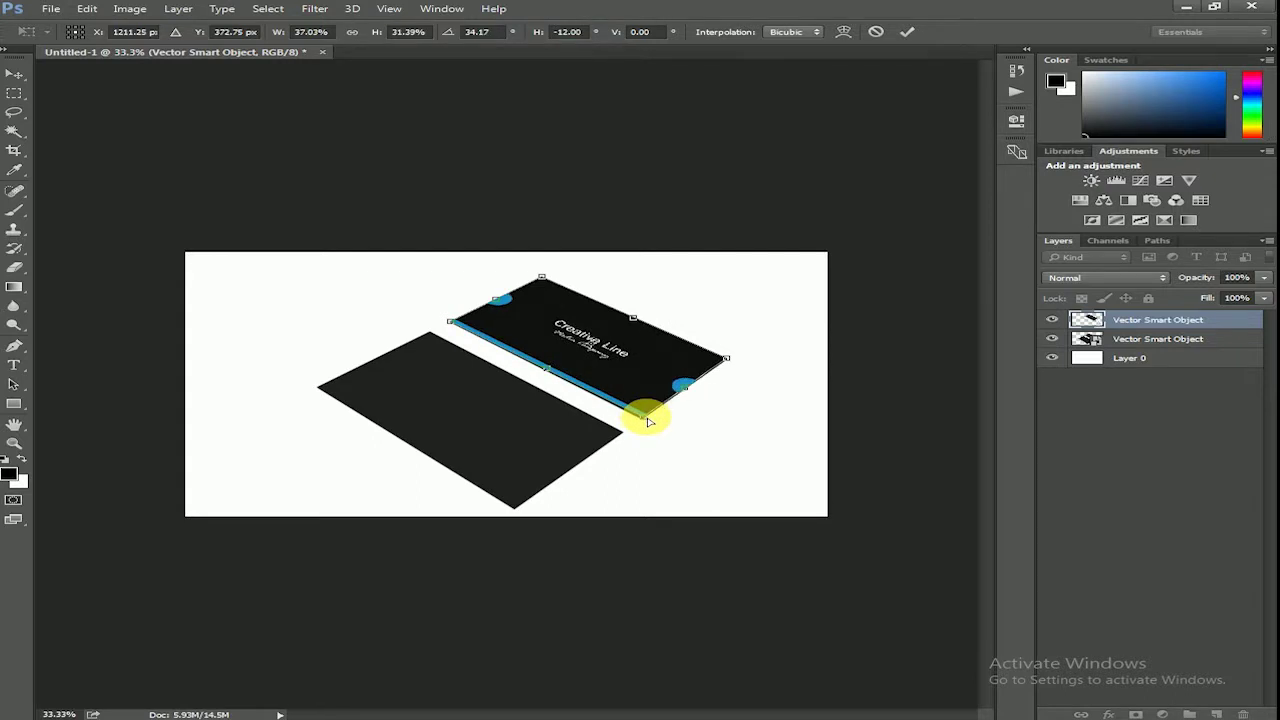
Step: Zoom in and fine-tune the card's lower corner alignment
ctrl+click(650, 422)
ctrl+click(653, 426)
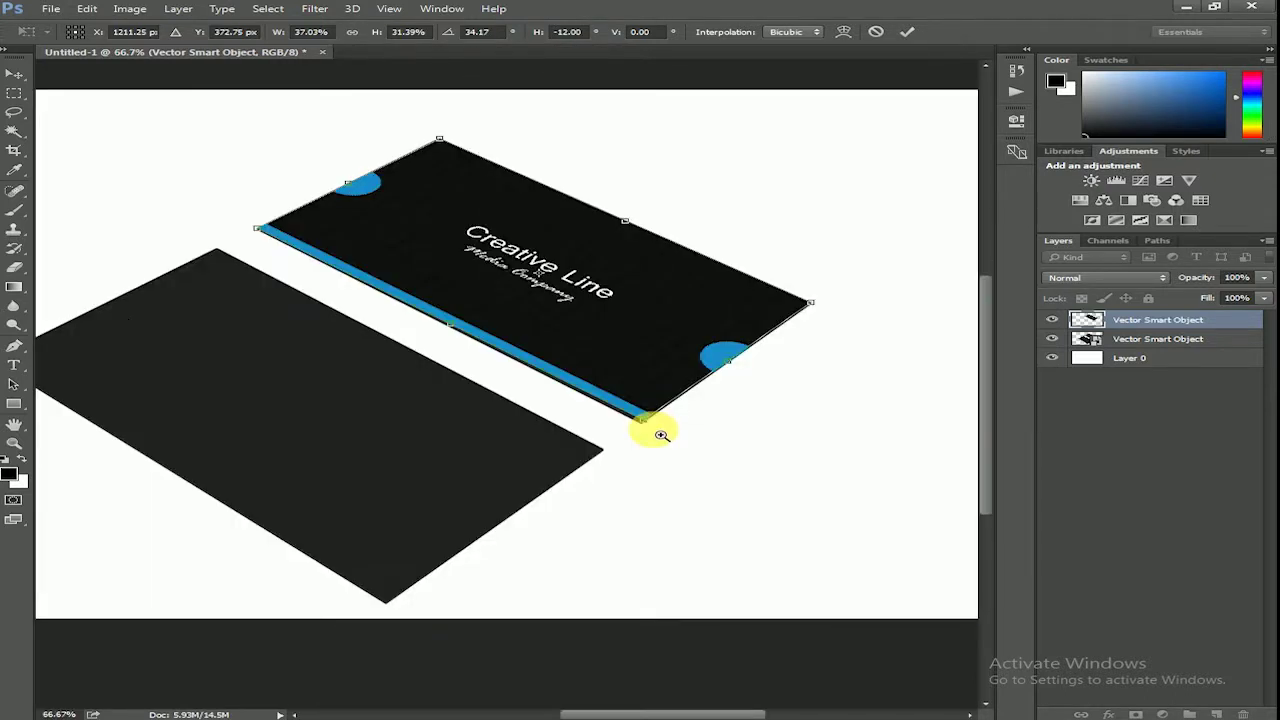
ctrl+click(665, 424)
ctrl+click(665, 424)
drag(616, 416, 608, 426)
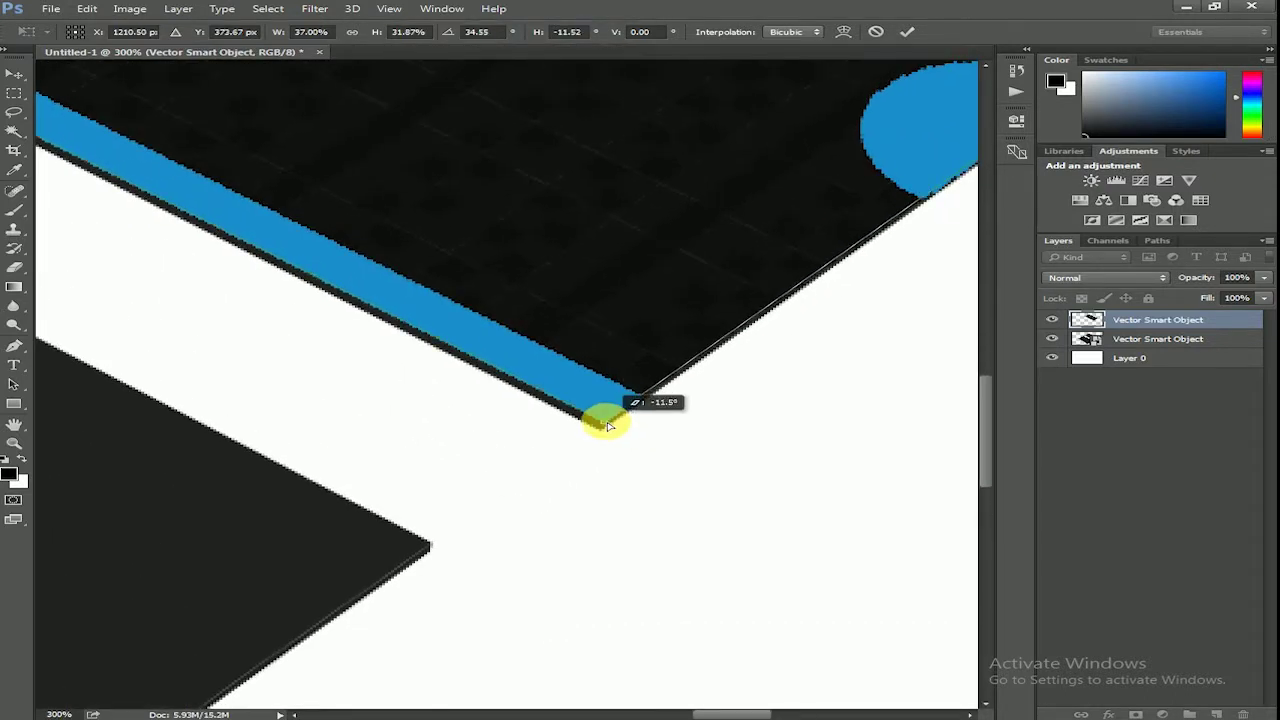
drag(990, 440, 994, 394)
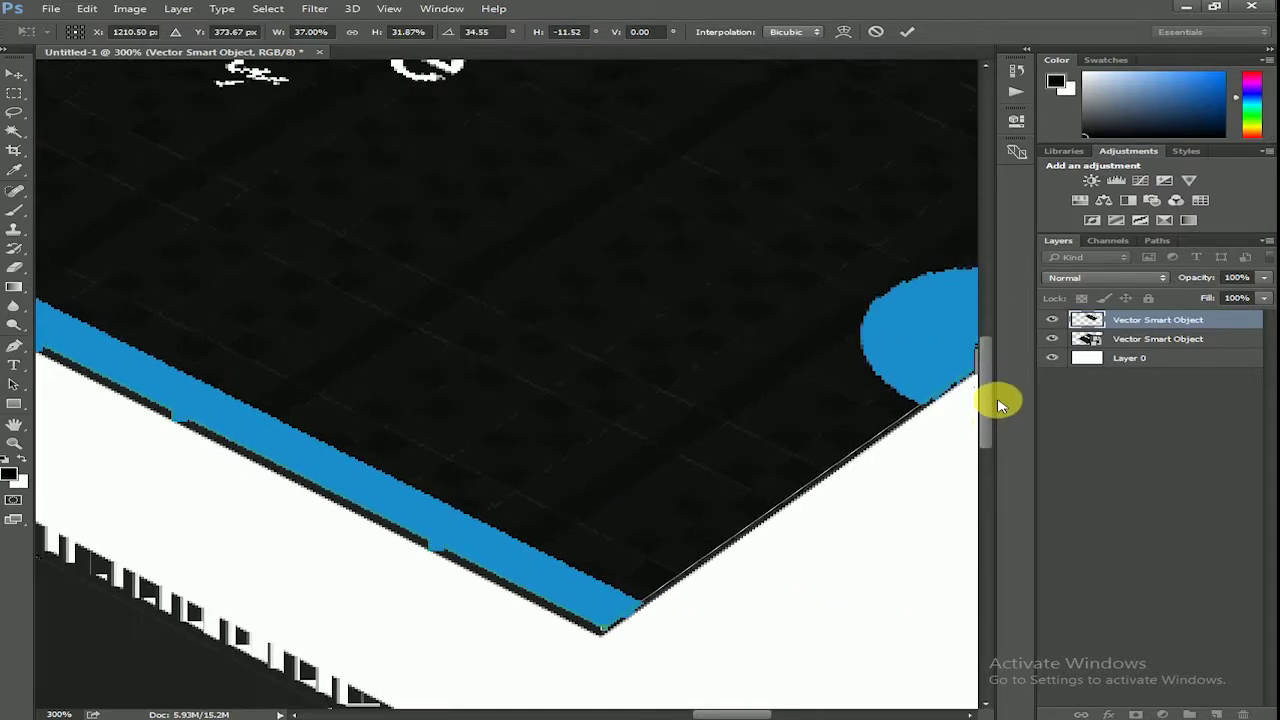
drag(743, 712, 810, 712)
scroll(563, 447, up, 2)
scroll(583, 333, right, 3)
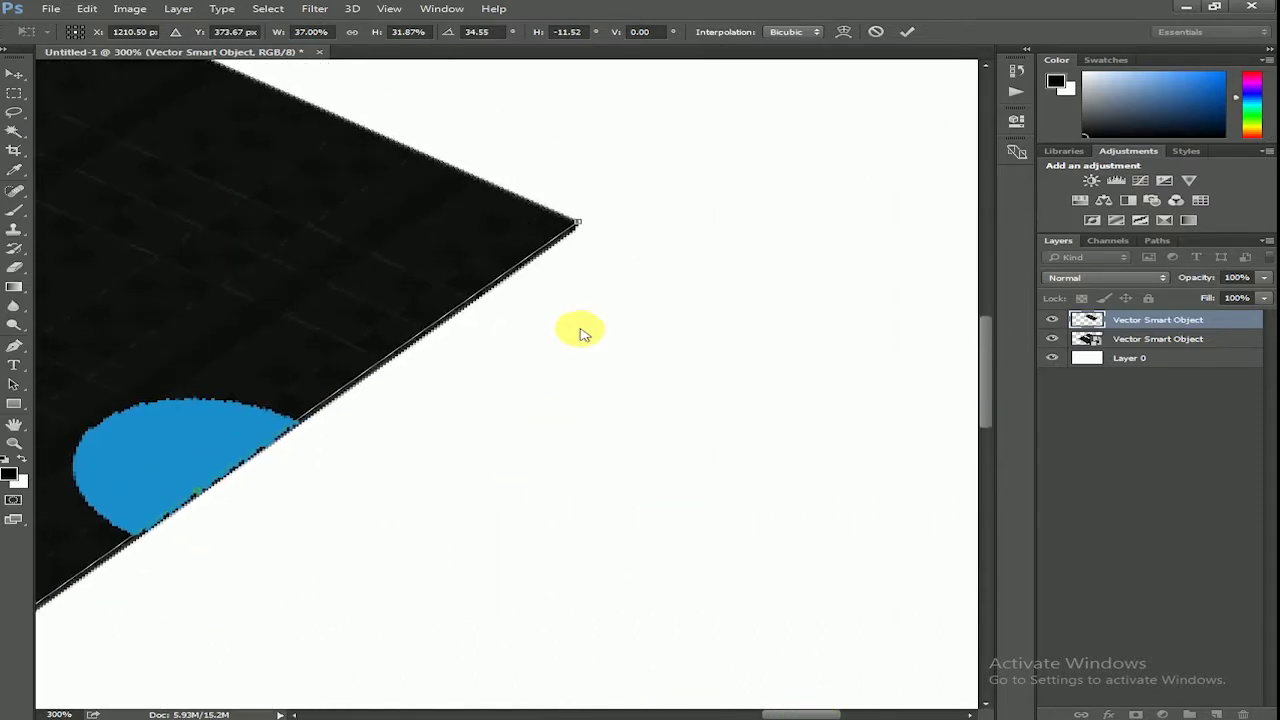
drag(578, 228, 576, 222)
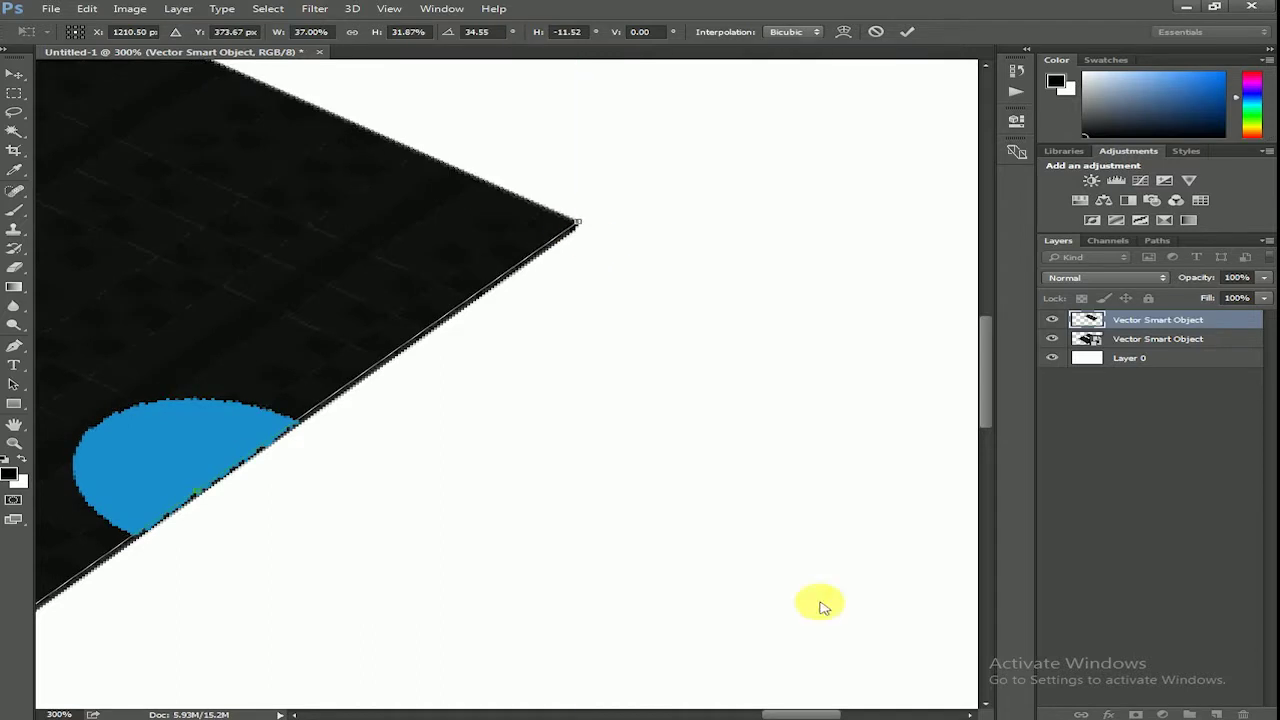
drag(786, 714, 677, 703)
Step: Refine the card's top corner, nudging it slightly left
scroll(623, 543, up, 1)
scroll(634, 569, up, 2)
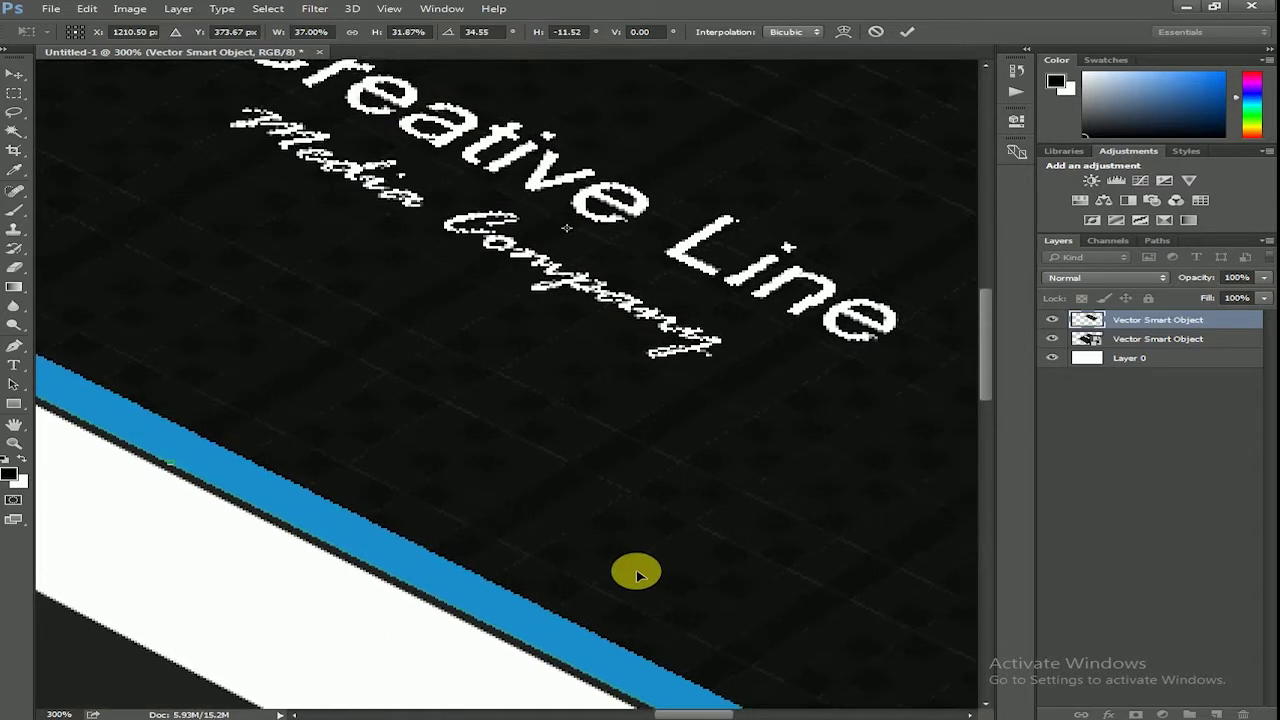
scroll(672, 567, up, 2)
scroll(660, 585, up, 2)
scroll(640, 600, up, 2)
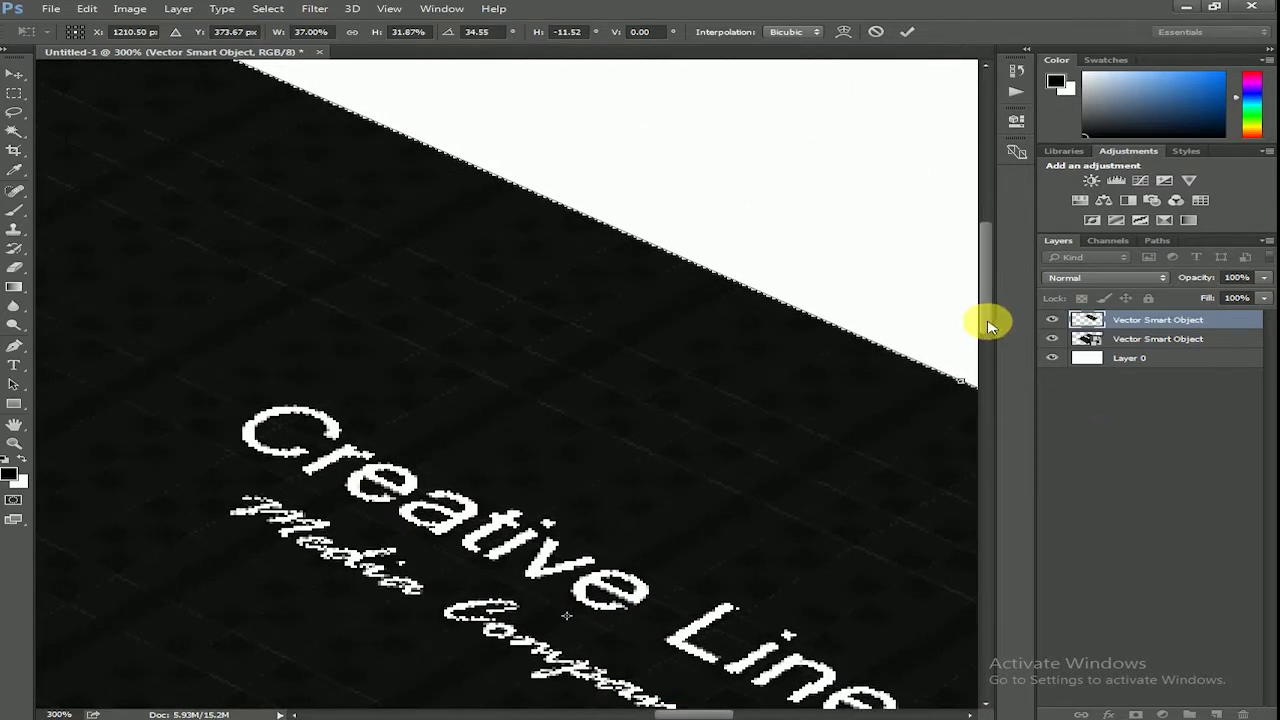
drag(986, 323, 975, 277)
mouse_move(686, 714)
mouse_down()
mouse_move(660, 712)
mouse_move(725, 712)
mouse_up()
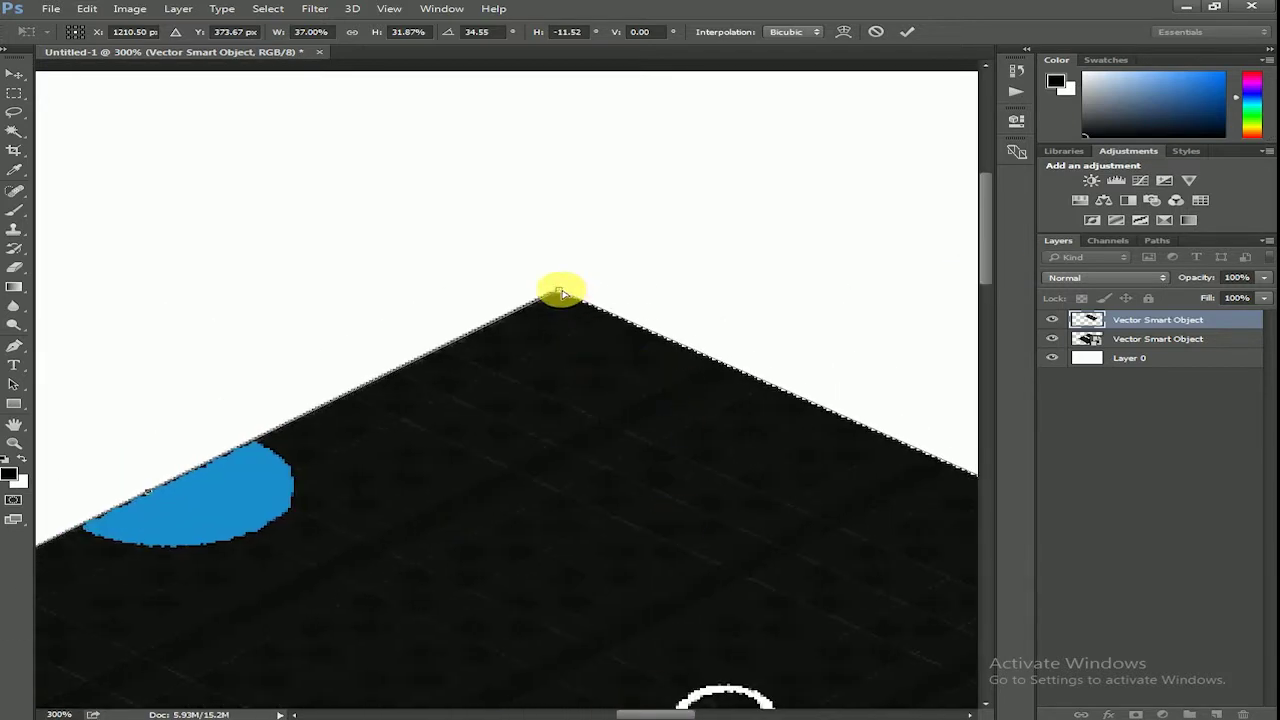
drag(562, 293, 555, 290)
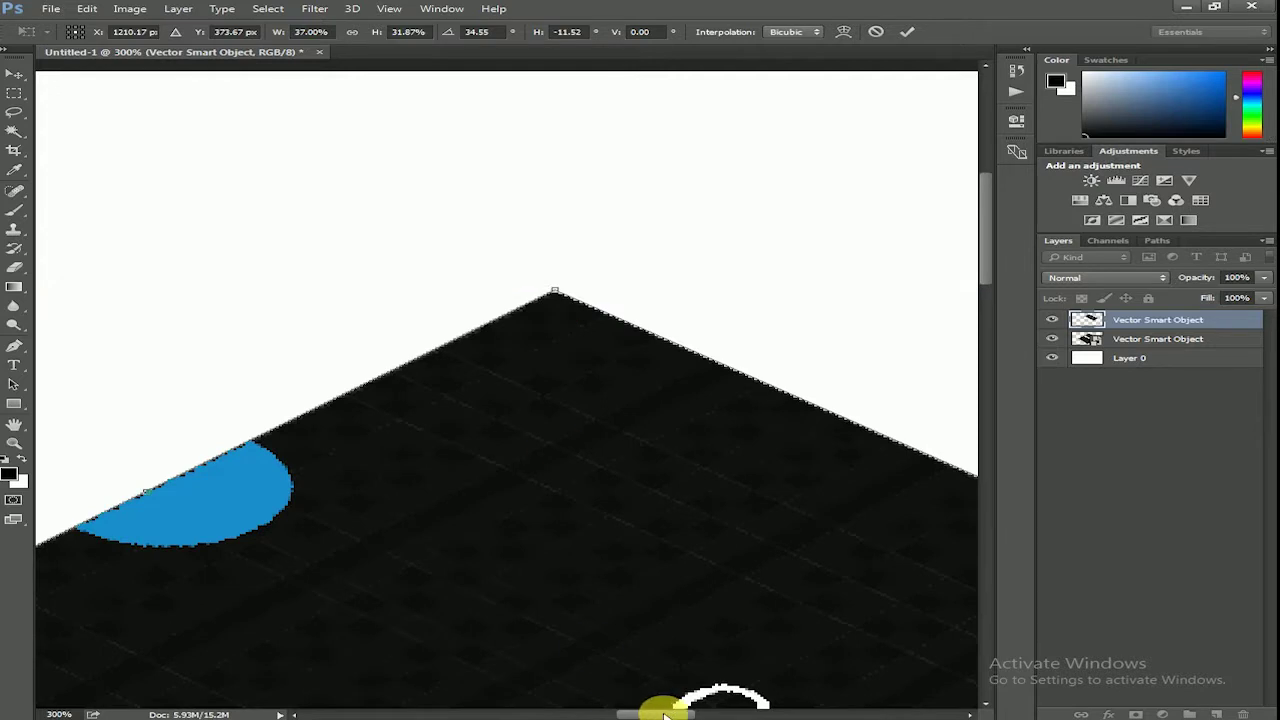
drag(665, 712, 612, 712)
drag(990, 282, 986, 337)
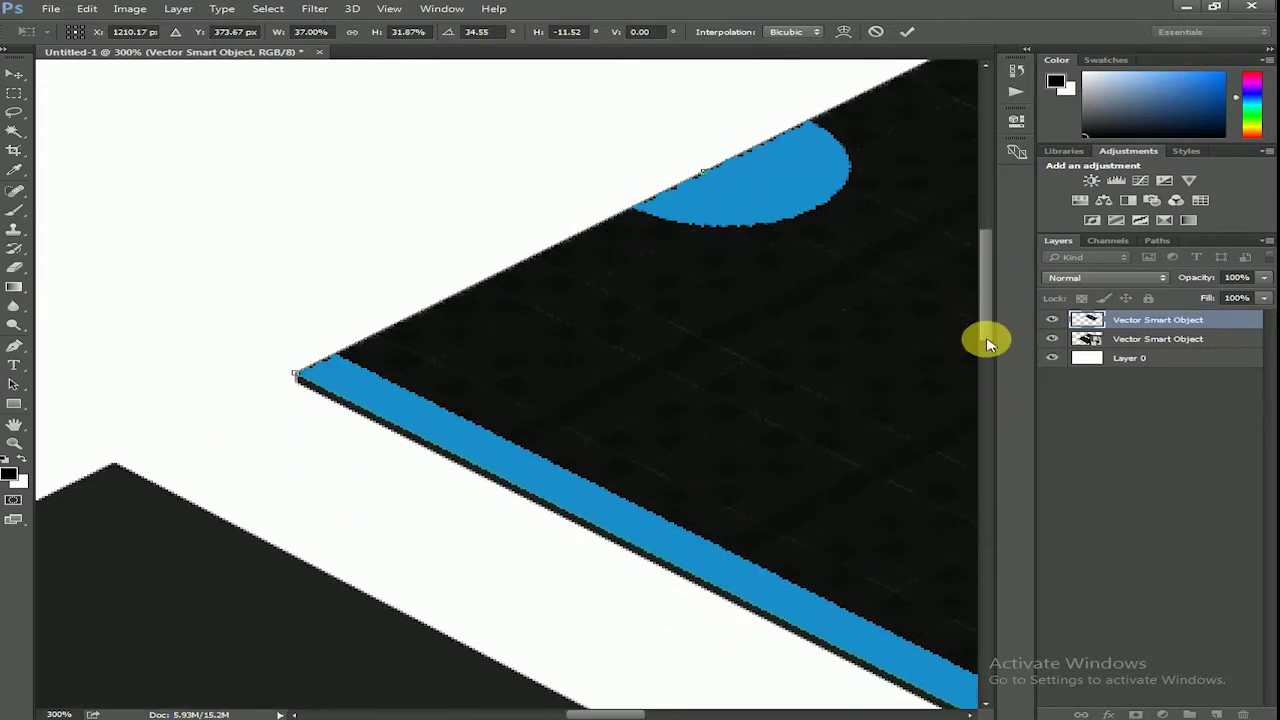
Step: Apply the card's perspective distortion and zoom the canvas out
key(Return)
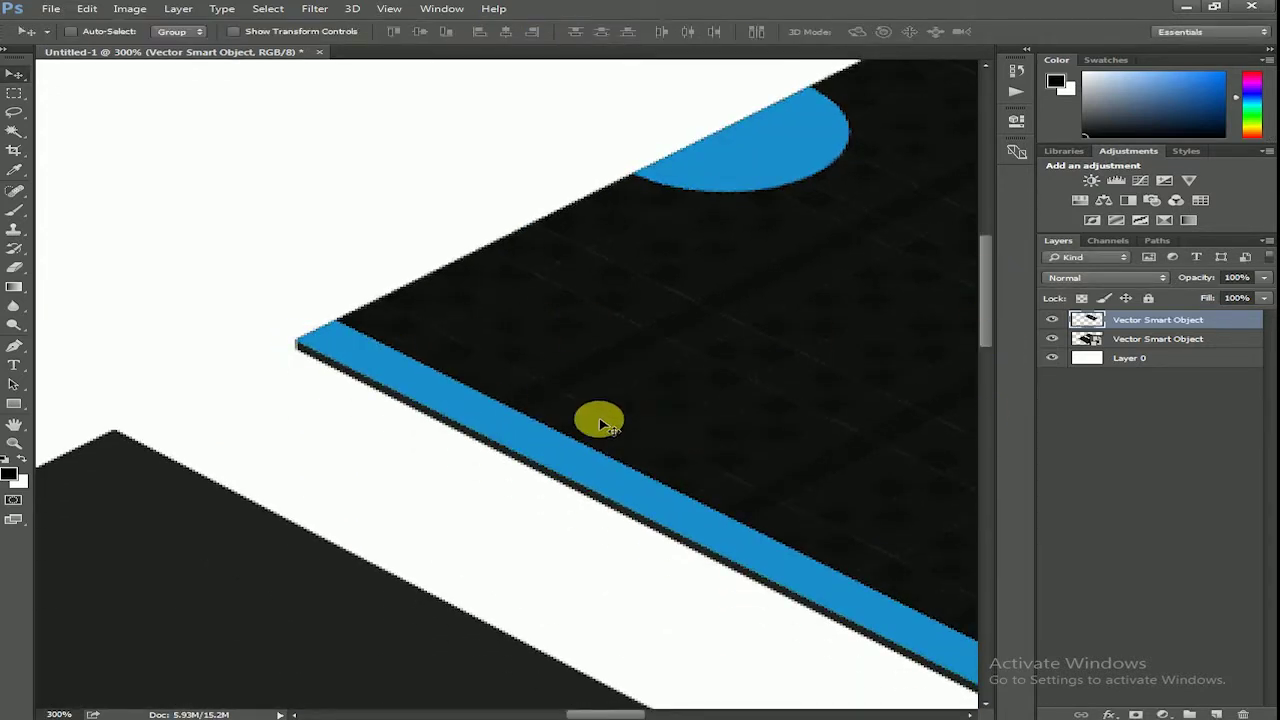
key(ctrl+0)
drag(478, 410, 762, 325)
key(ctrl+minus)
Step: Fit the canvas on screen and paste the card front artwork as a Smart Object
key(ctrl+0)
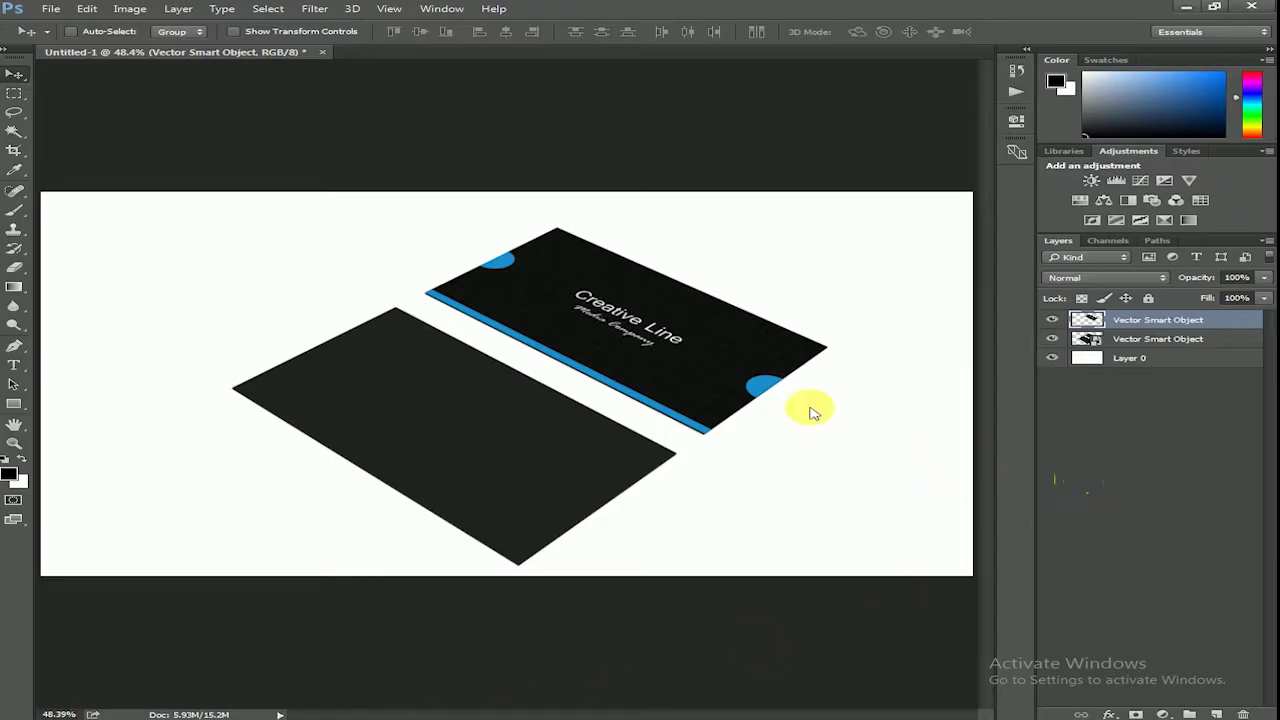
key(ctrl+v)
click(694, 236)
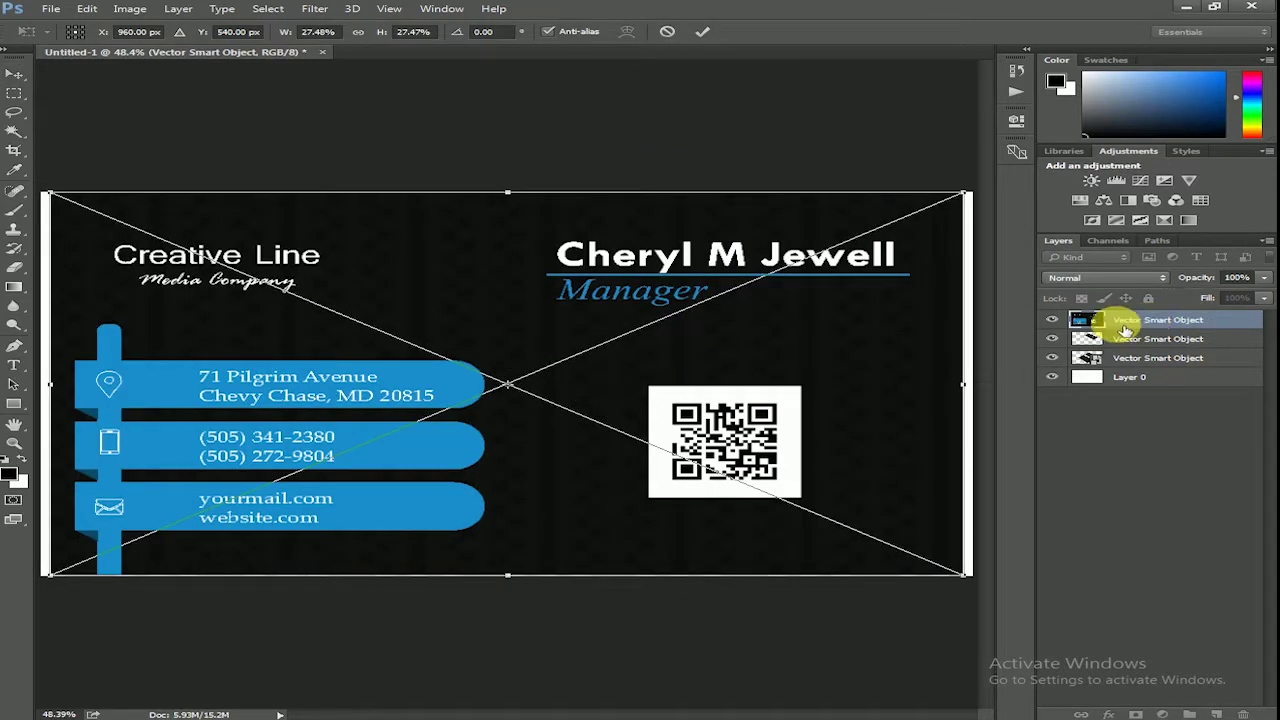
Step: Place the pasted contact-details card, convert its layer to a smart object, and begin transforming it
key(Return)
right_click(1055, 320)
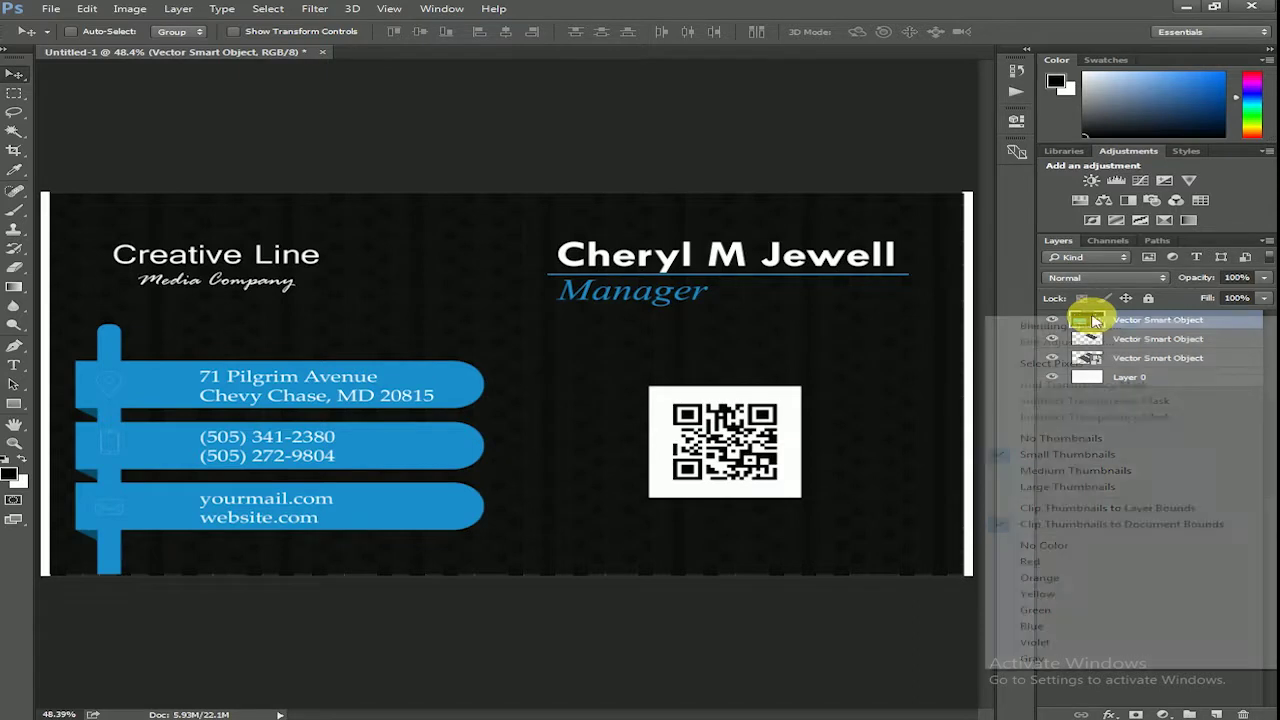
right_click(1158, 318)
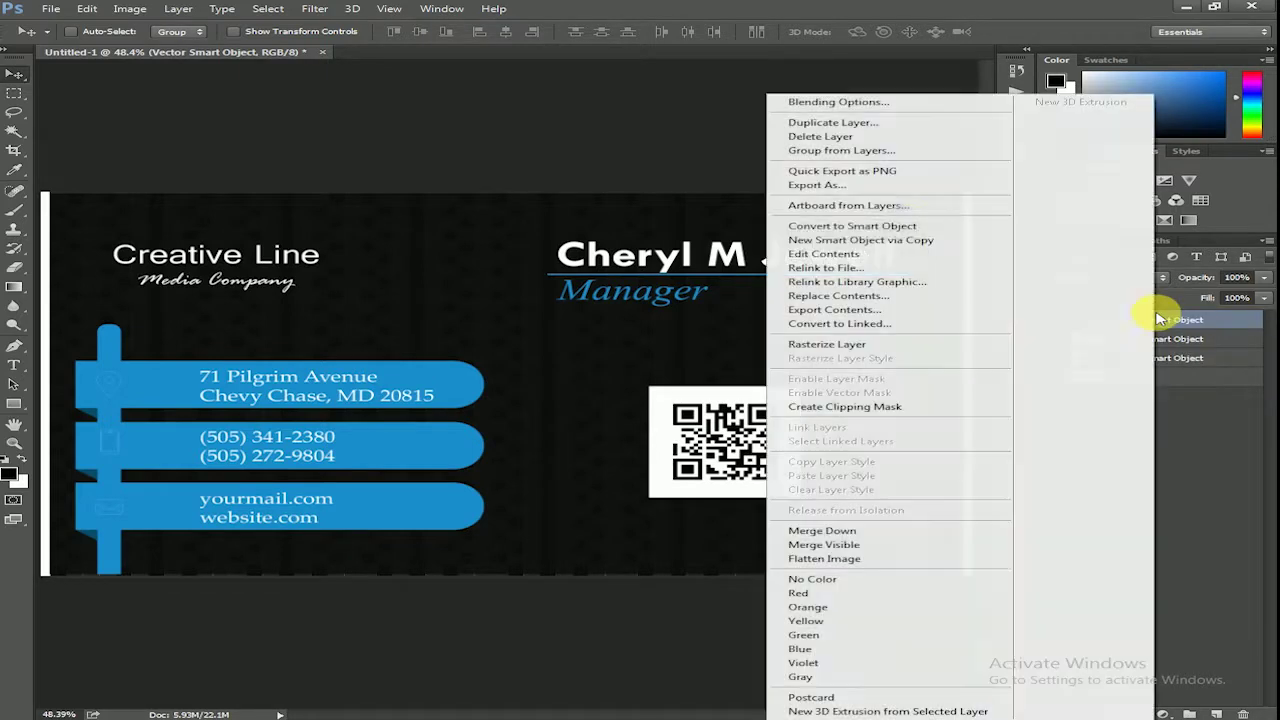
click(905, 229)
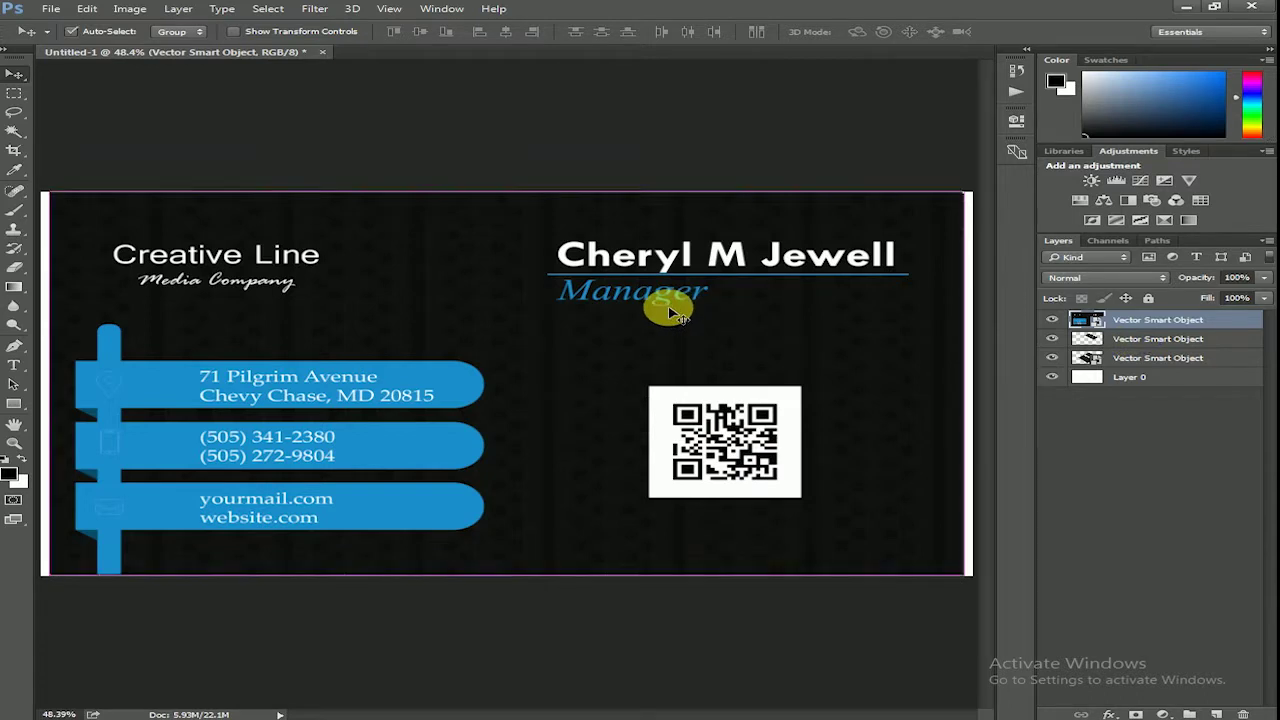
key(ctrl+t)
right_click(663, 305)
Step: Distort the card front's four corners onto the lower tilted card's perspective
click(797, 420)
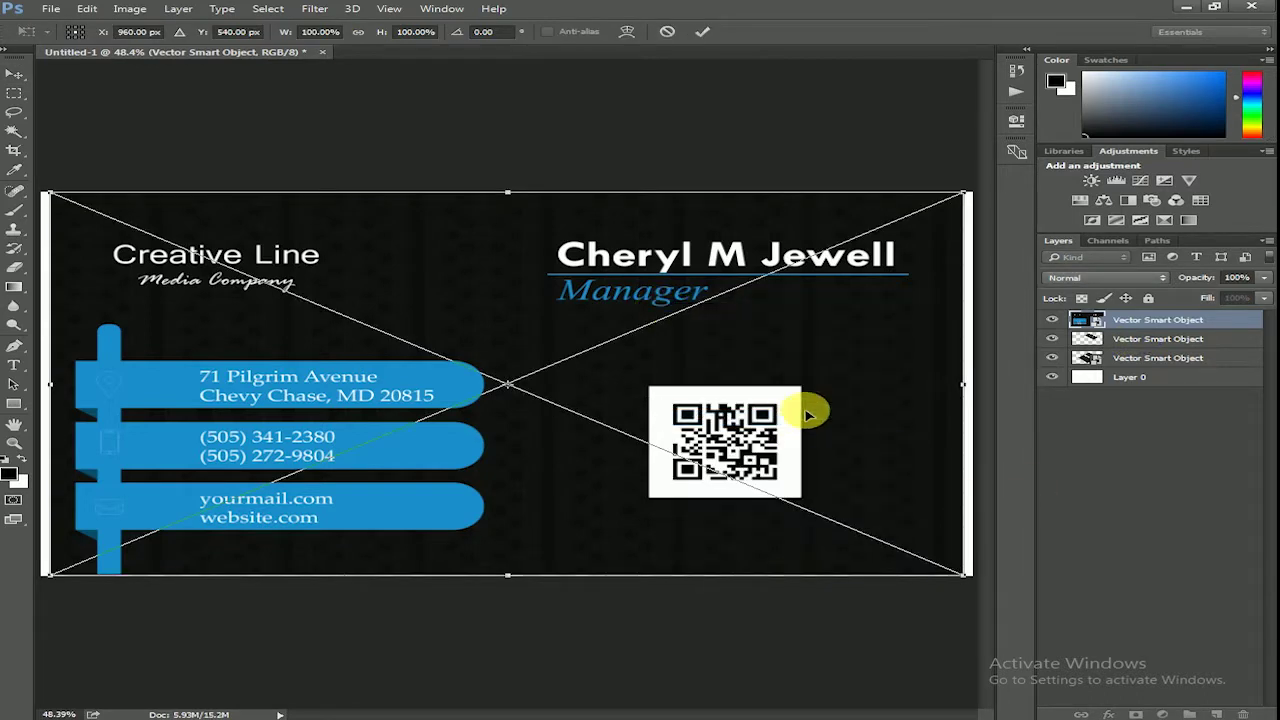
drag(48, 193, 395, 314)
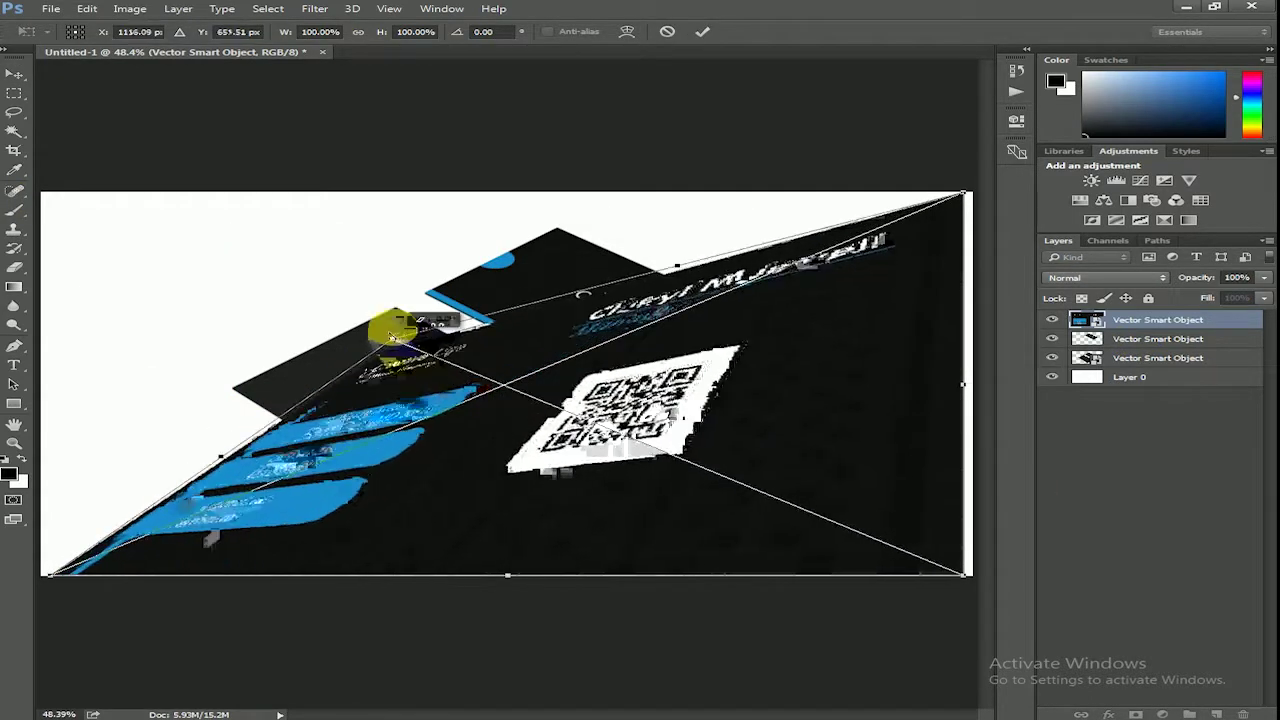
drag(48, 576, 228, 398)
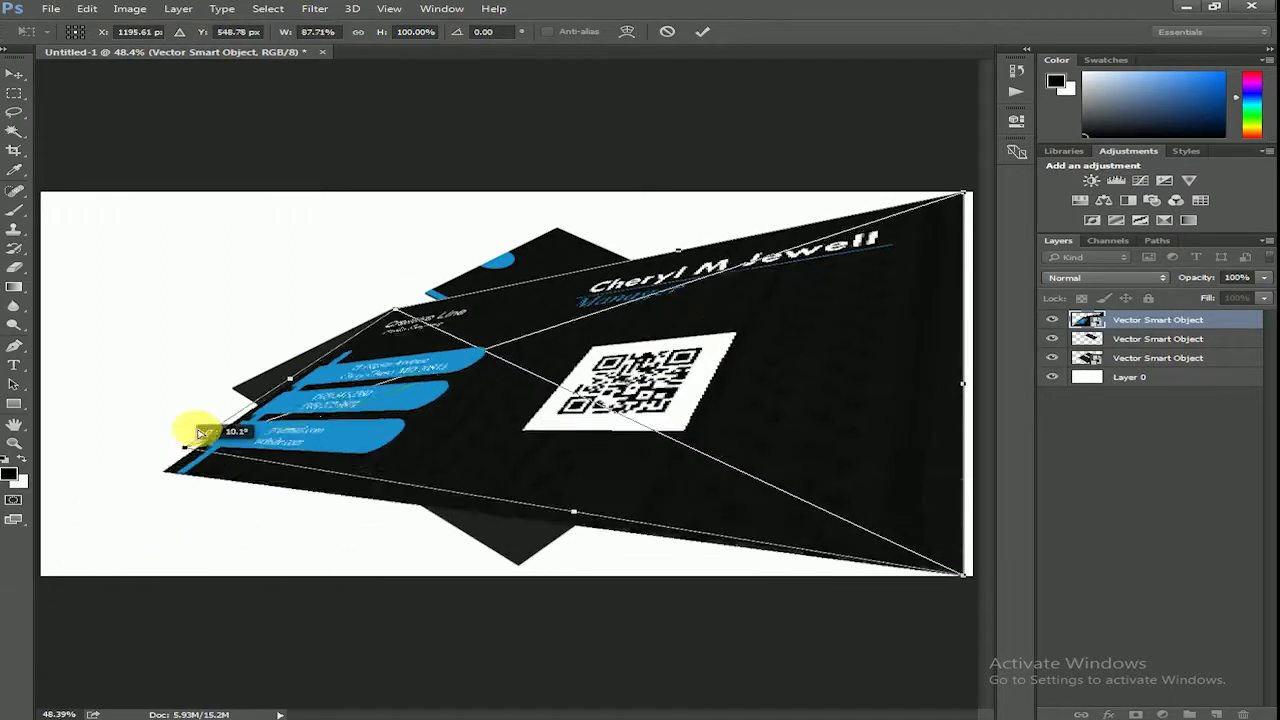
drag(960, 577, 525, 555)
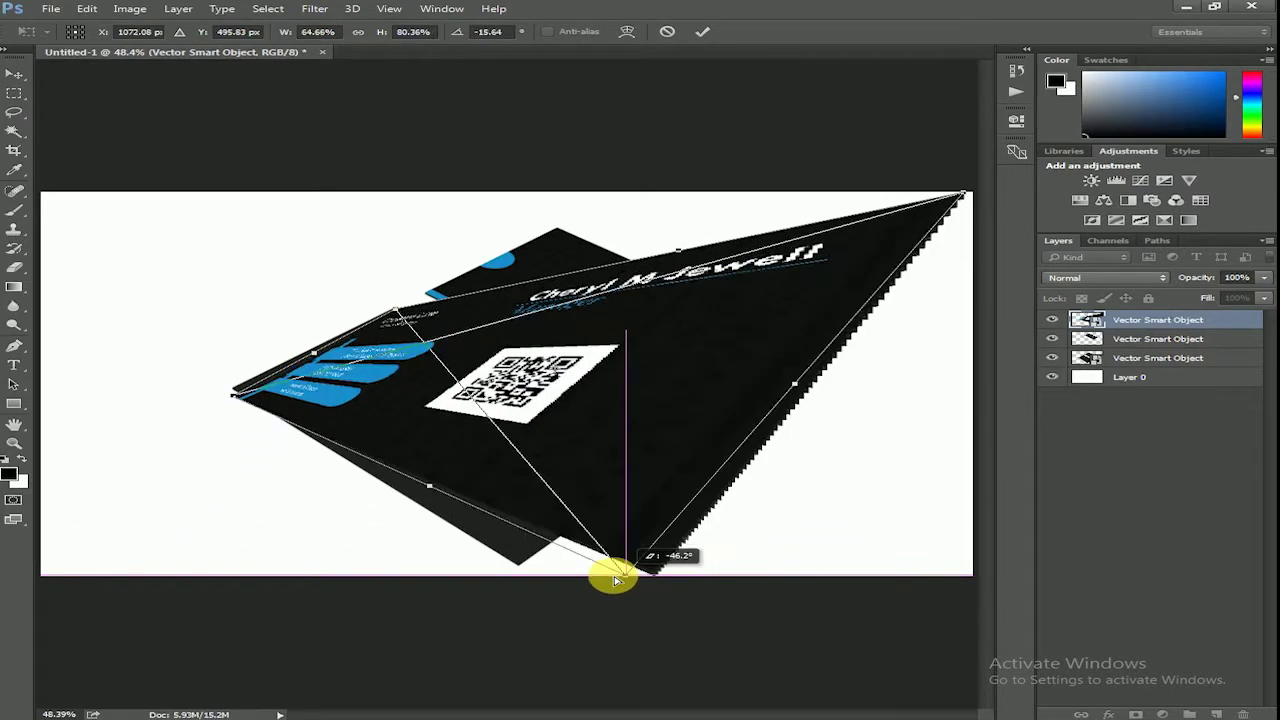
mouse_move(963, 195)
mouse_down()
mouse_move(768, 342)
mouse_move(688, 458)
mouse_up()
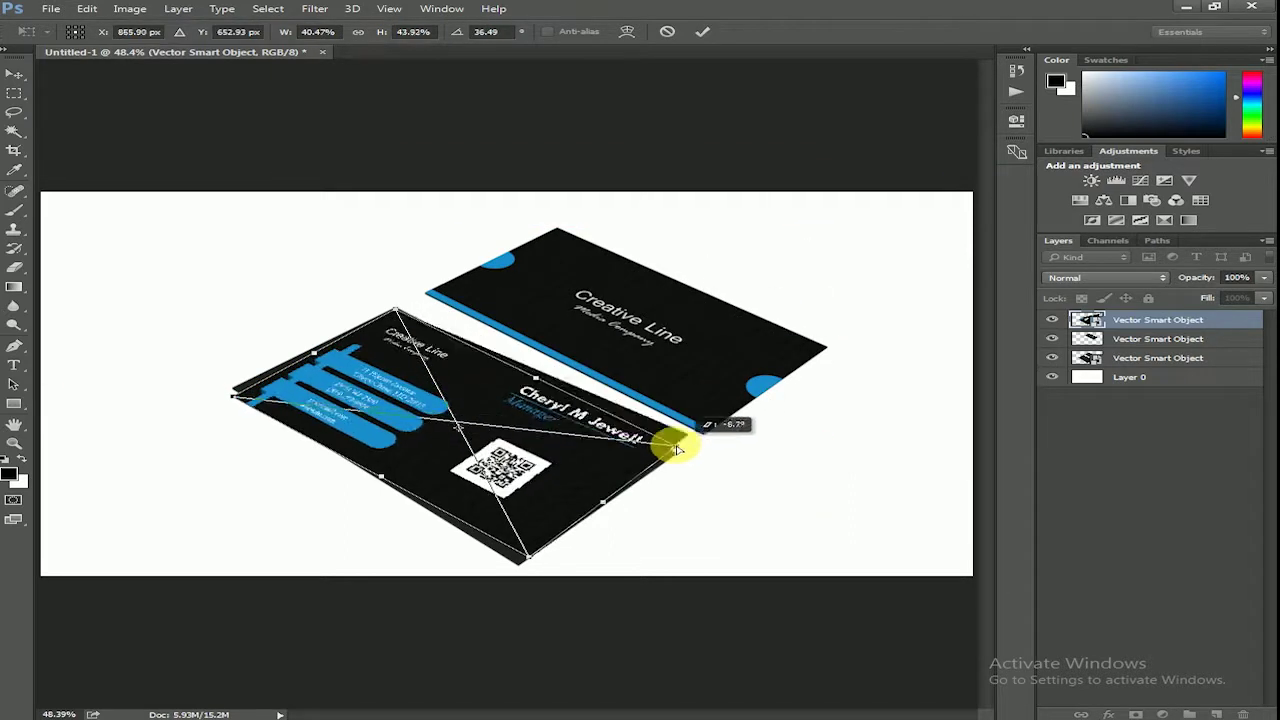
Step: Zoom in and refine the card front's right and bottom corners
ctrl+click(694, 464)
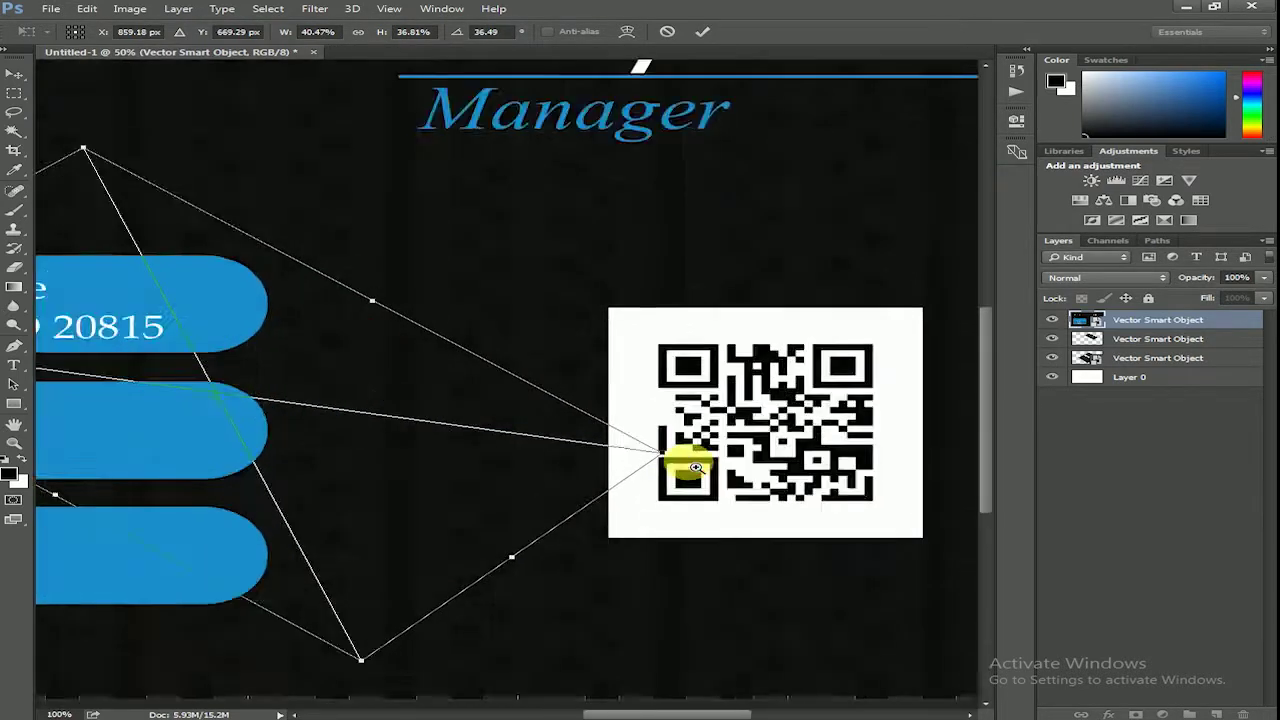
drag(641, 455, 643, 429)
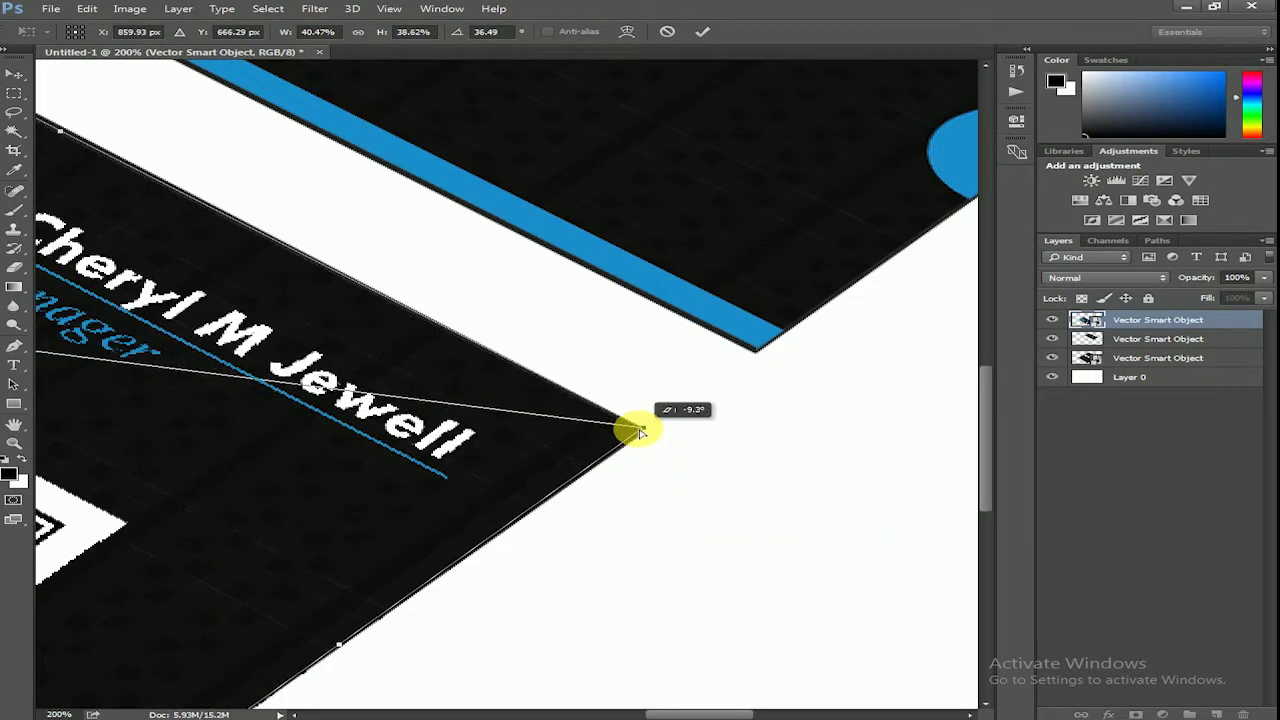
drag(986, 488, 986, 568)
drag(709, 712, 632, 712)
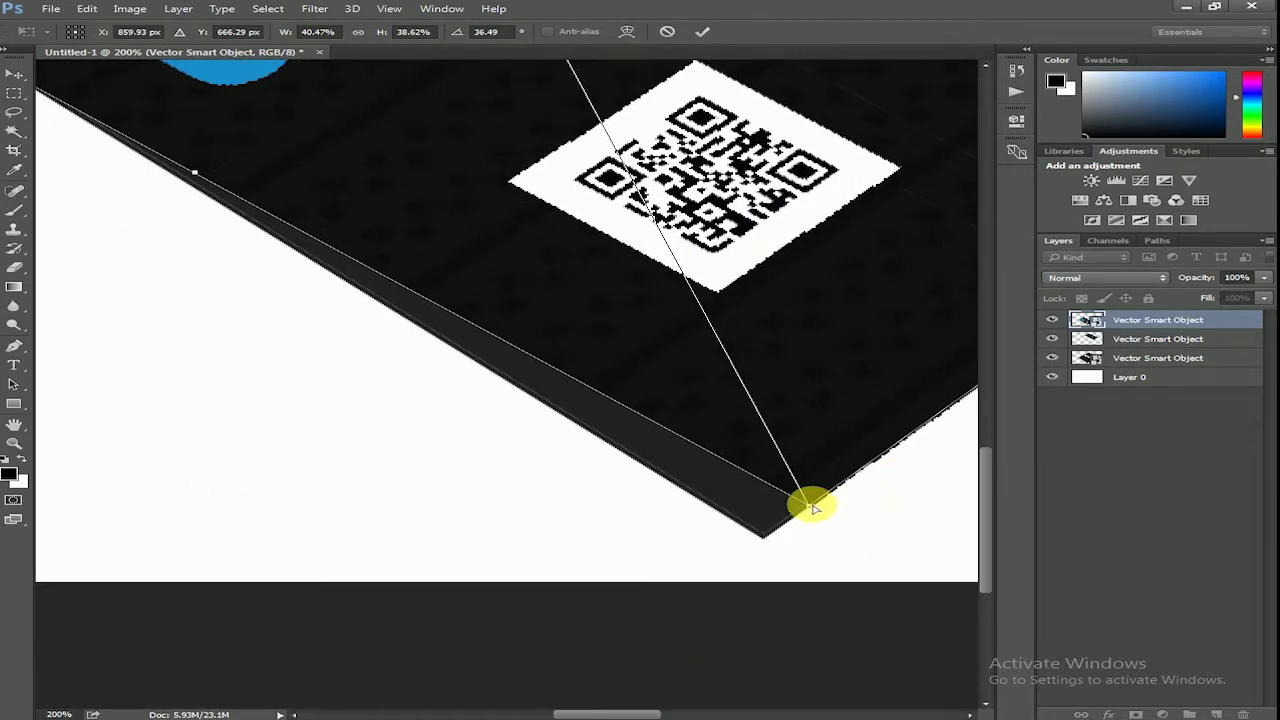
drag(812, 508, 766, 535)
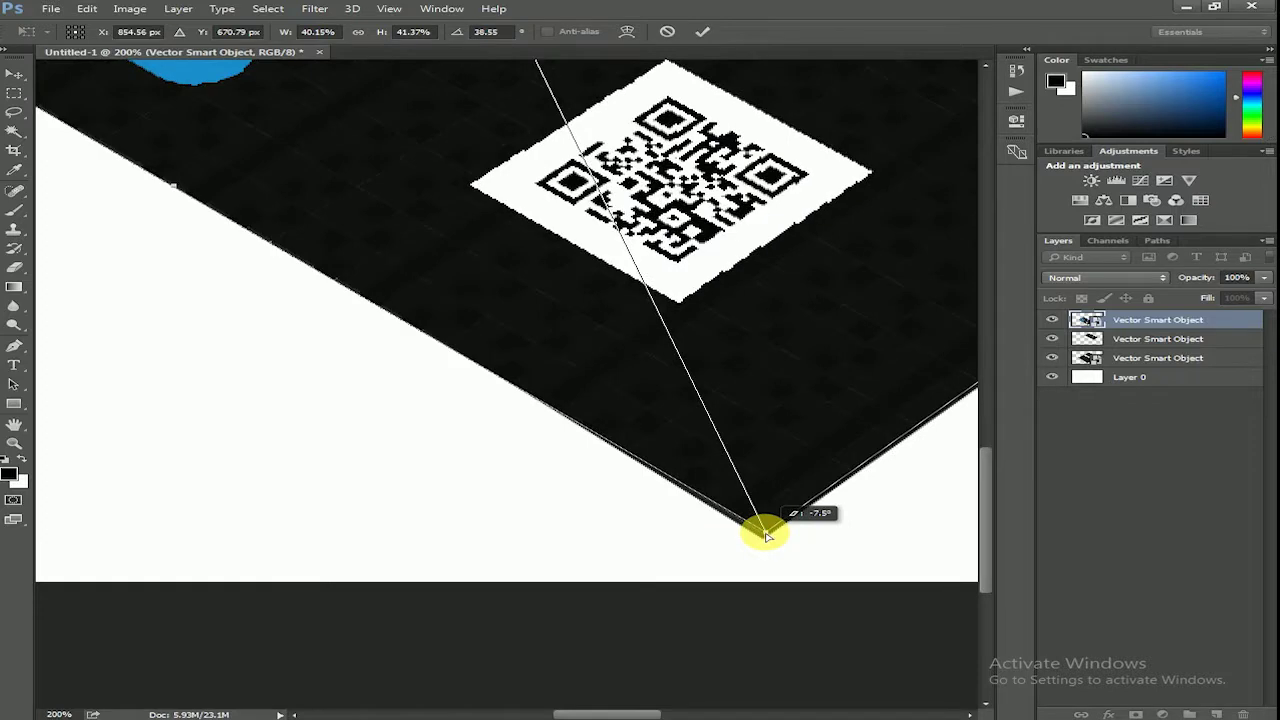
drag(651, 708, 587, 708)
Step: Nudge the top and left corners, then commit the distortion and zoom out
scroll(480, 480, up, 2)
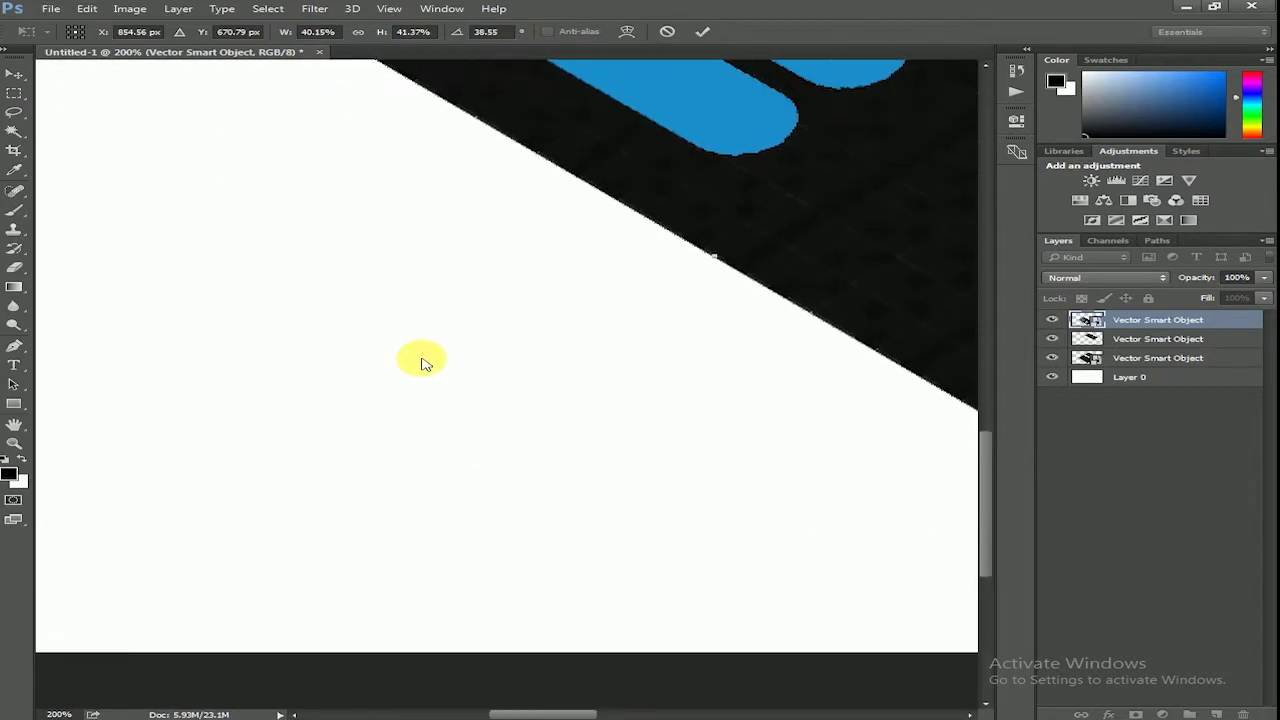
scroll(421, 363, up, 3)
drag(987, 437, 987, 298)
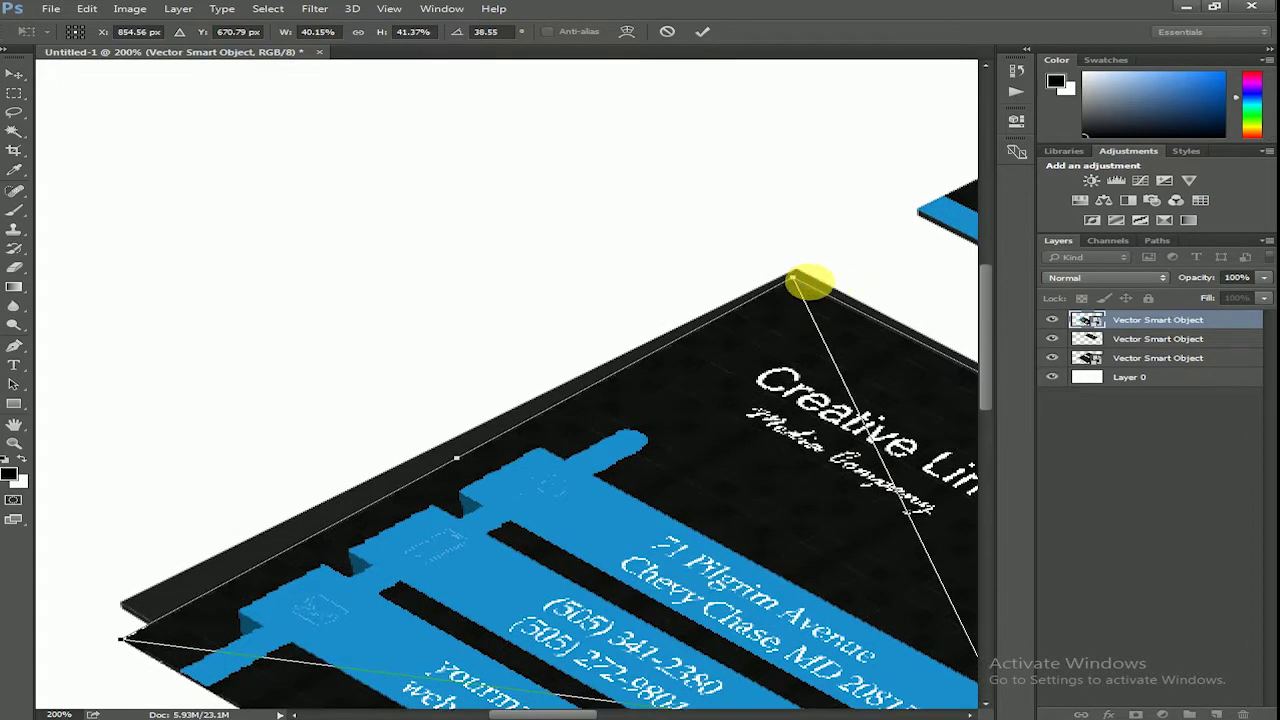
drag(793, 287, 798, 271)
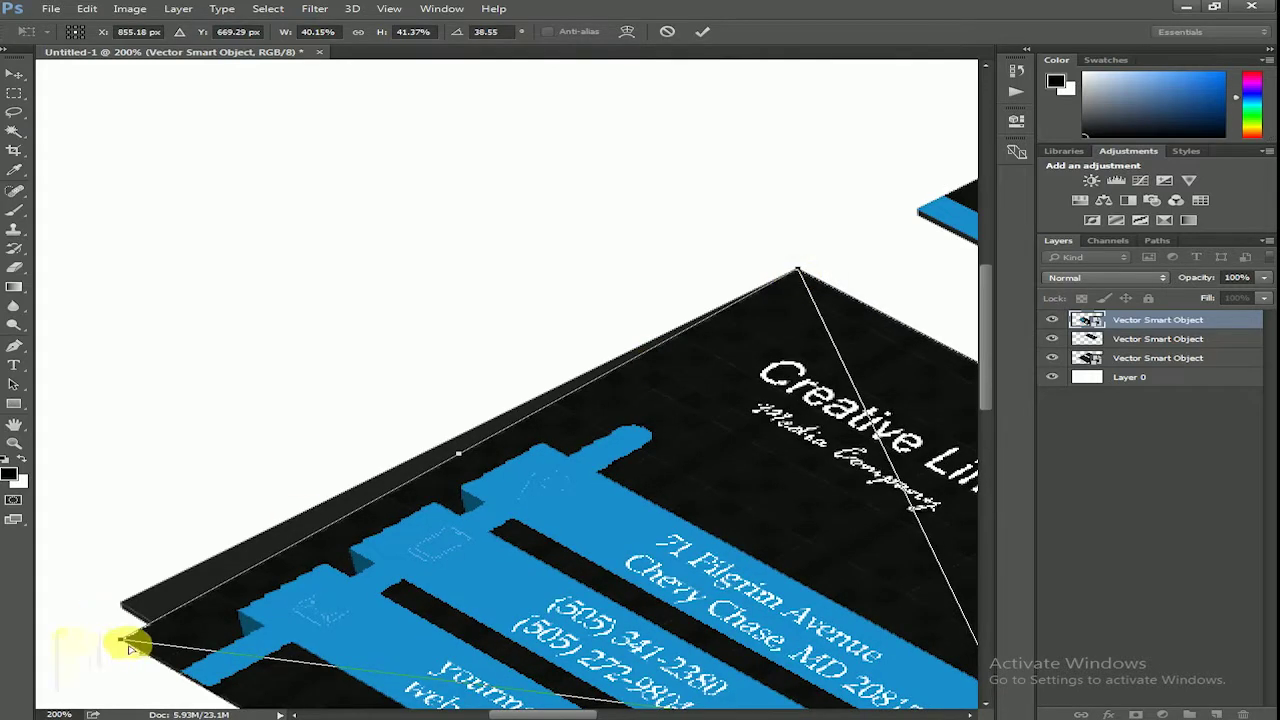
drag(128, 646, 121, 604)
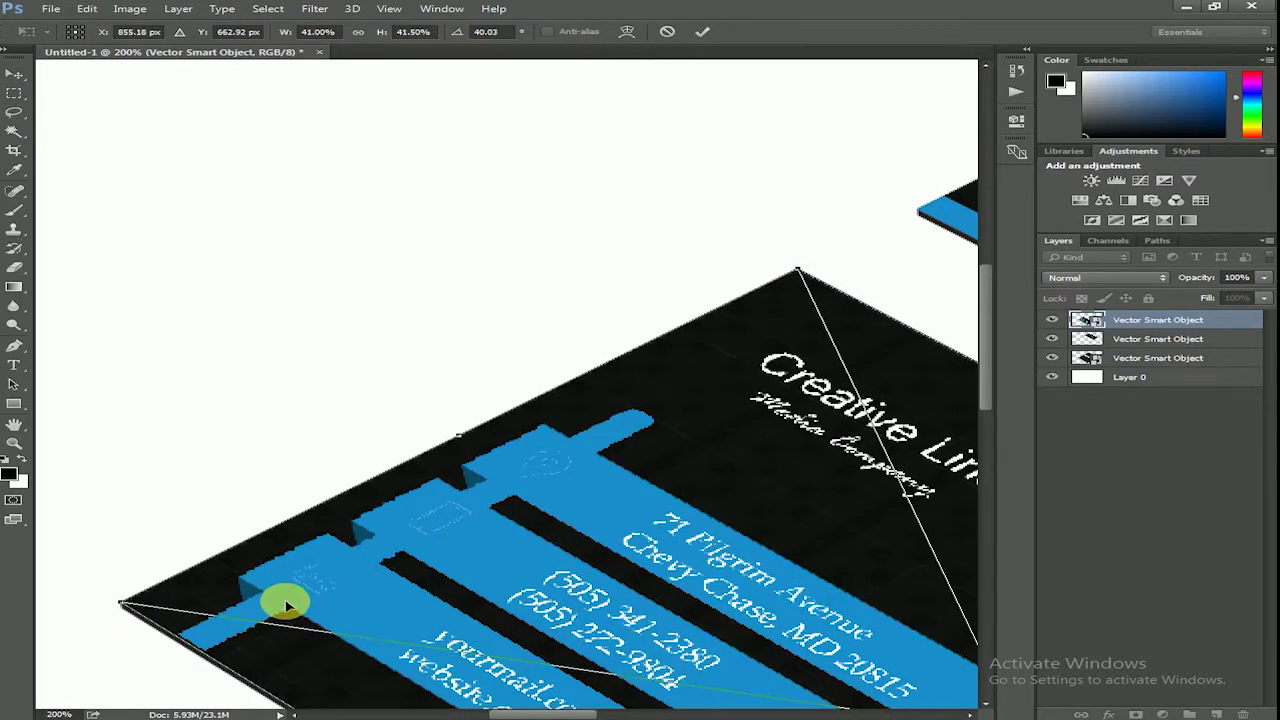
key(Return)
key(ctrl+minus)
Step: Select the three Vector Smart Object card layers and group them into Group 1
key(ctrl+minus)
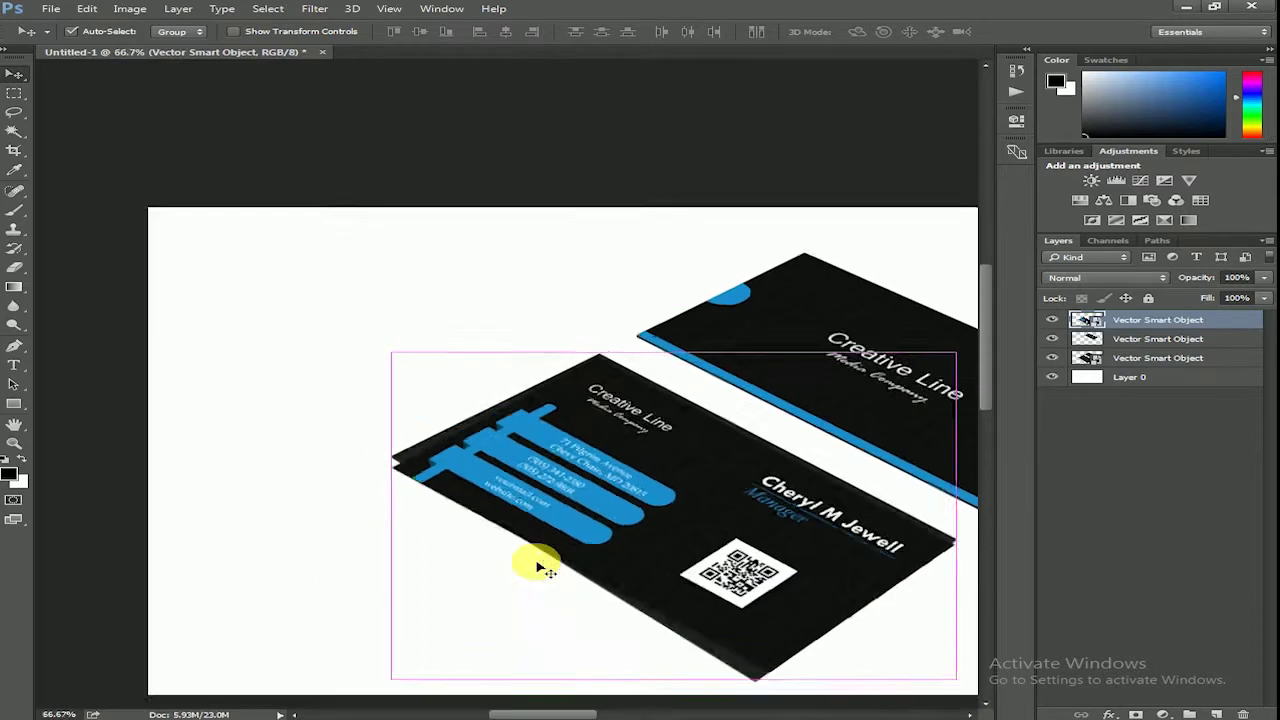
key(ctrl+minus)
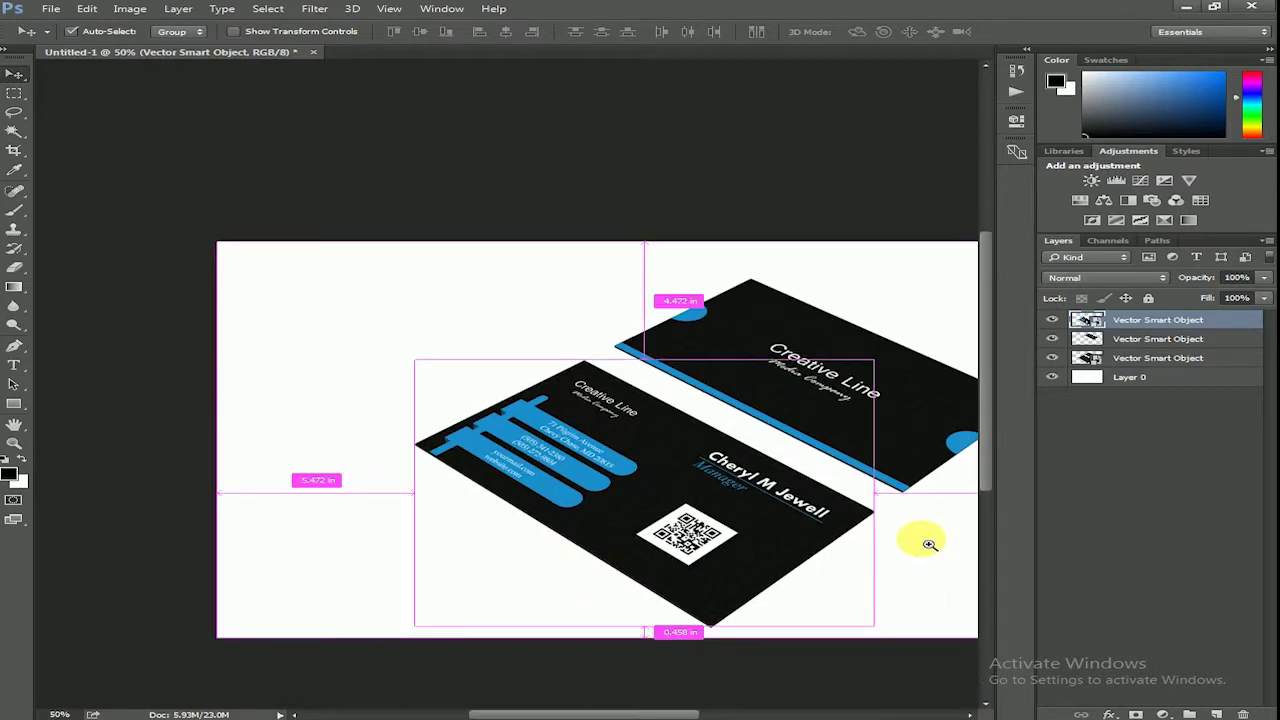
key(ctrl+plus)
key(ctrl+minus)
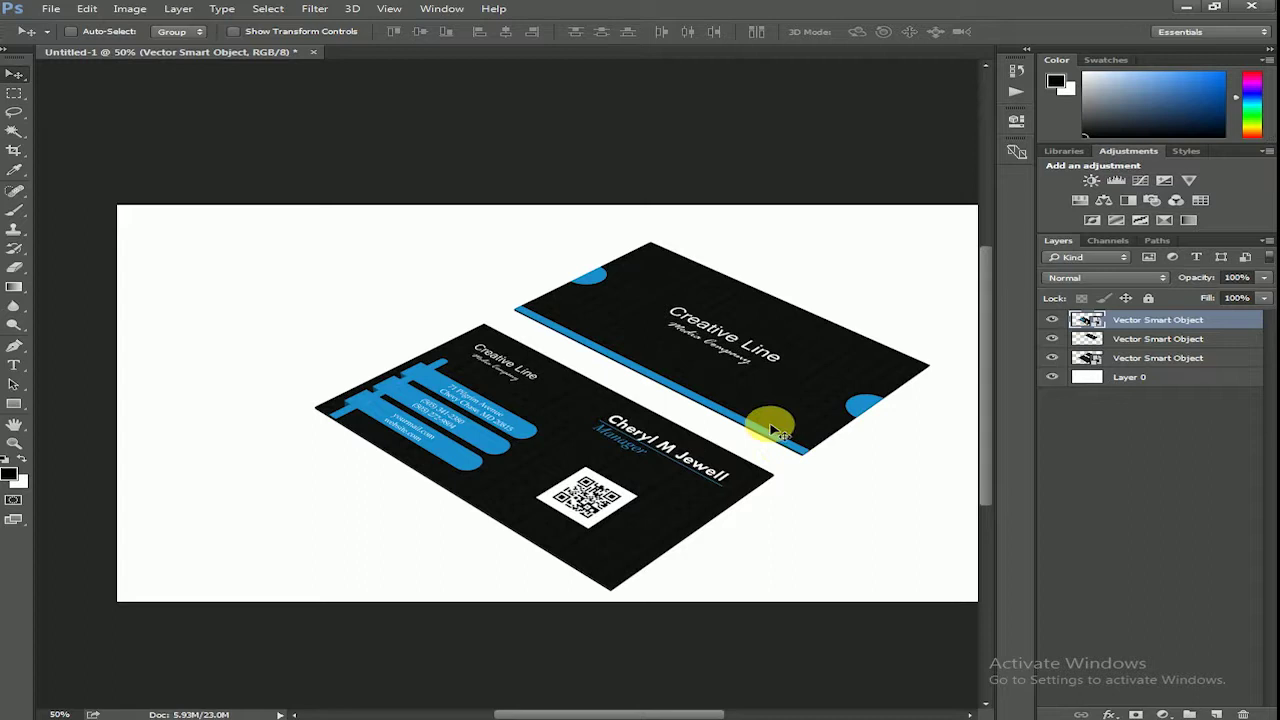
shift+click(1146, 338)
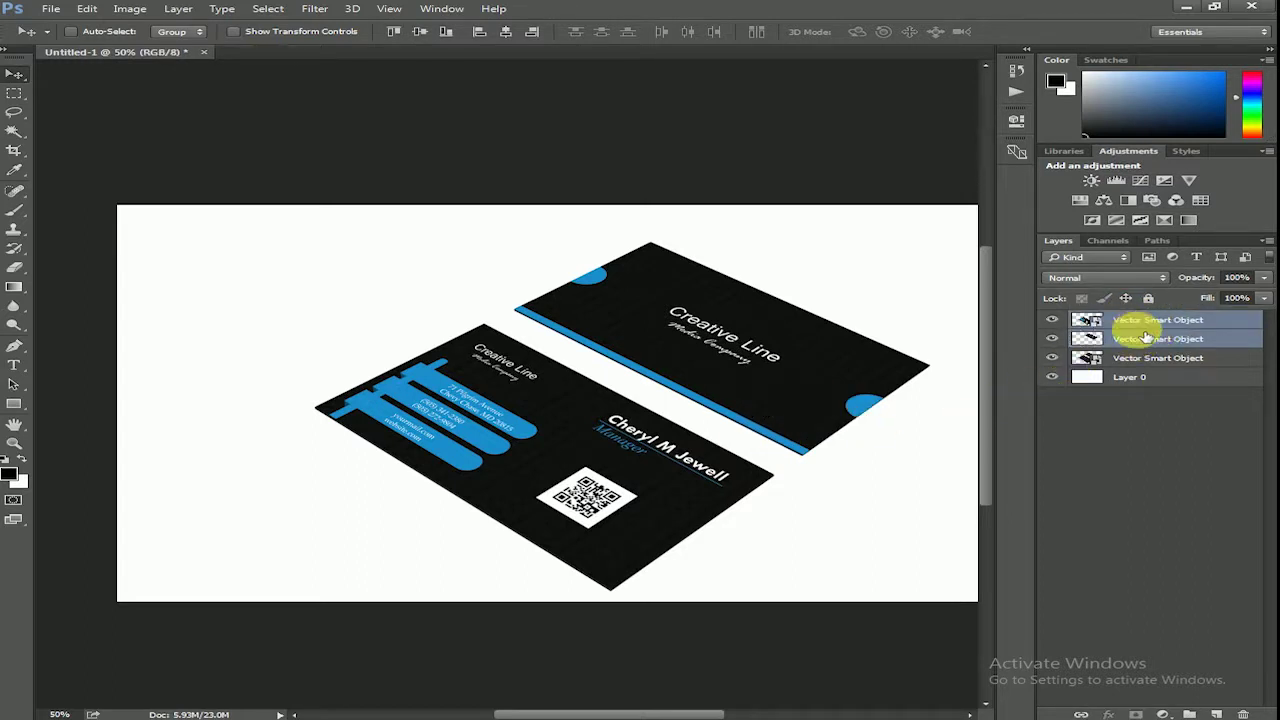
shift+click(1136, 366)
click(1130, 322)
shift+click(1160, 362)
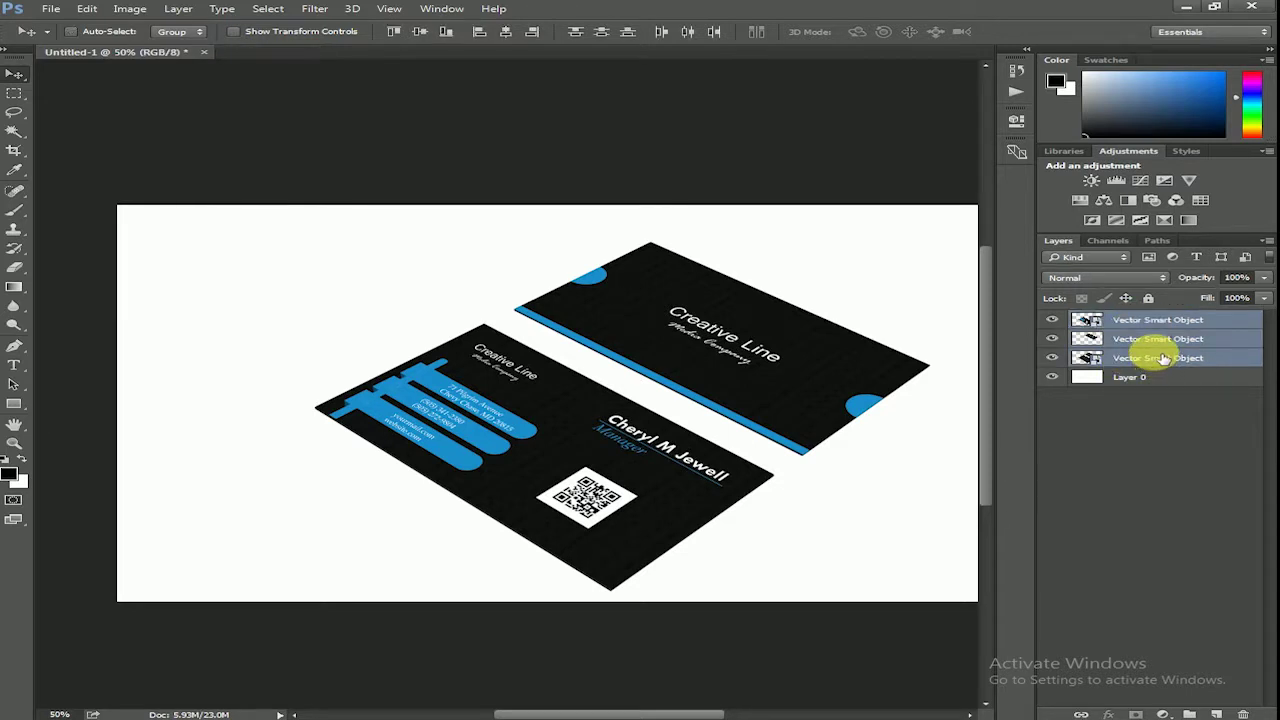
key(ctrl+g)
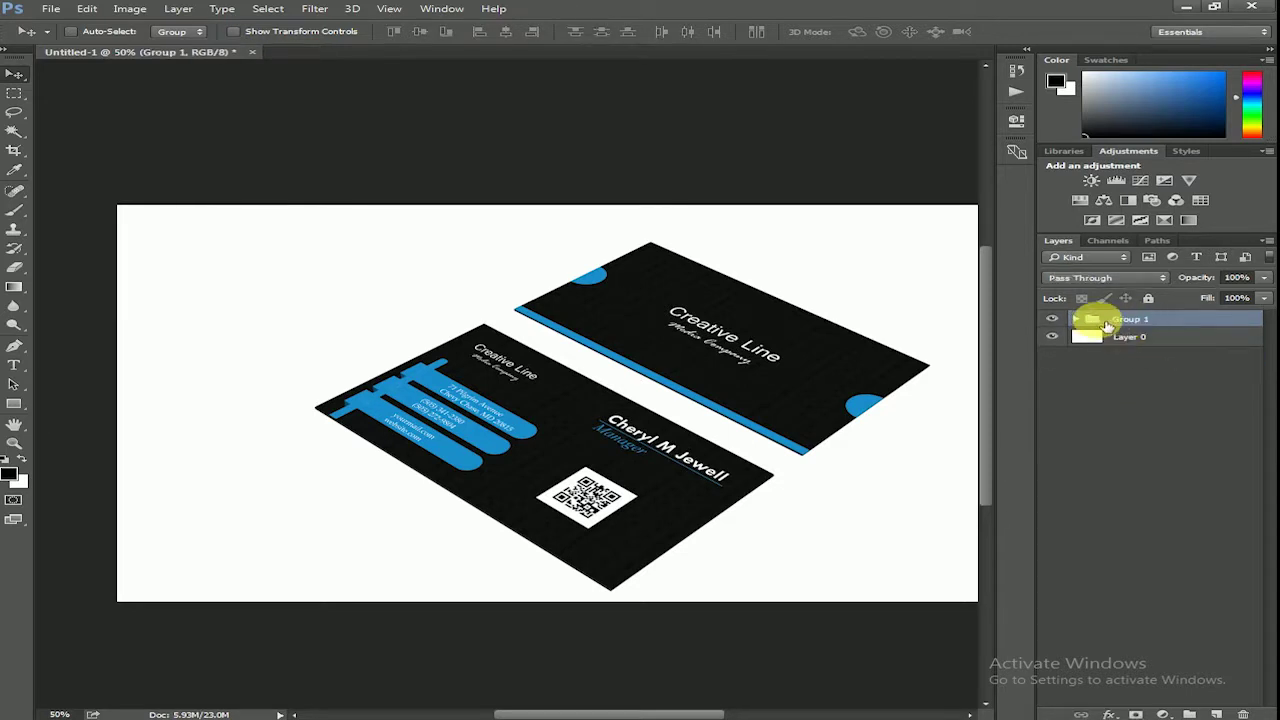
Step: Give Group 1 a Multiply drop shadow: 60% opacity, 5 px distance, 0 spread, 2 px size
right_click(1115, 321)
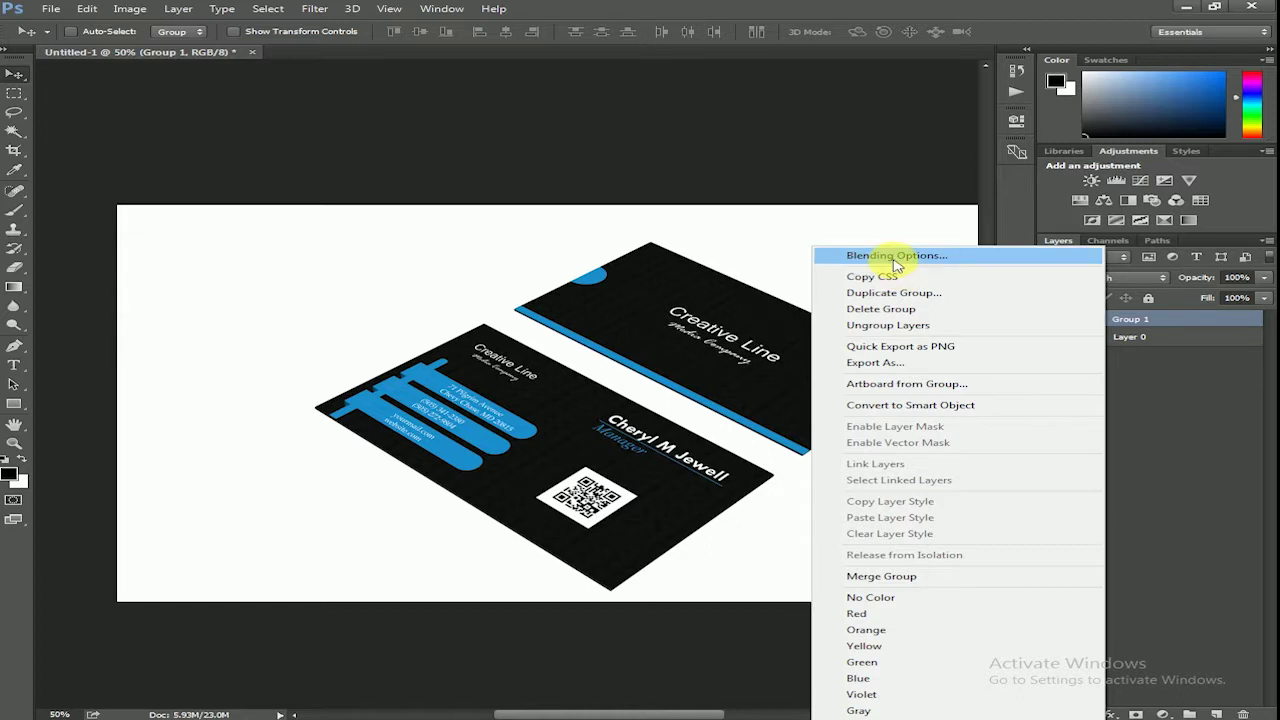
click(868, 255)
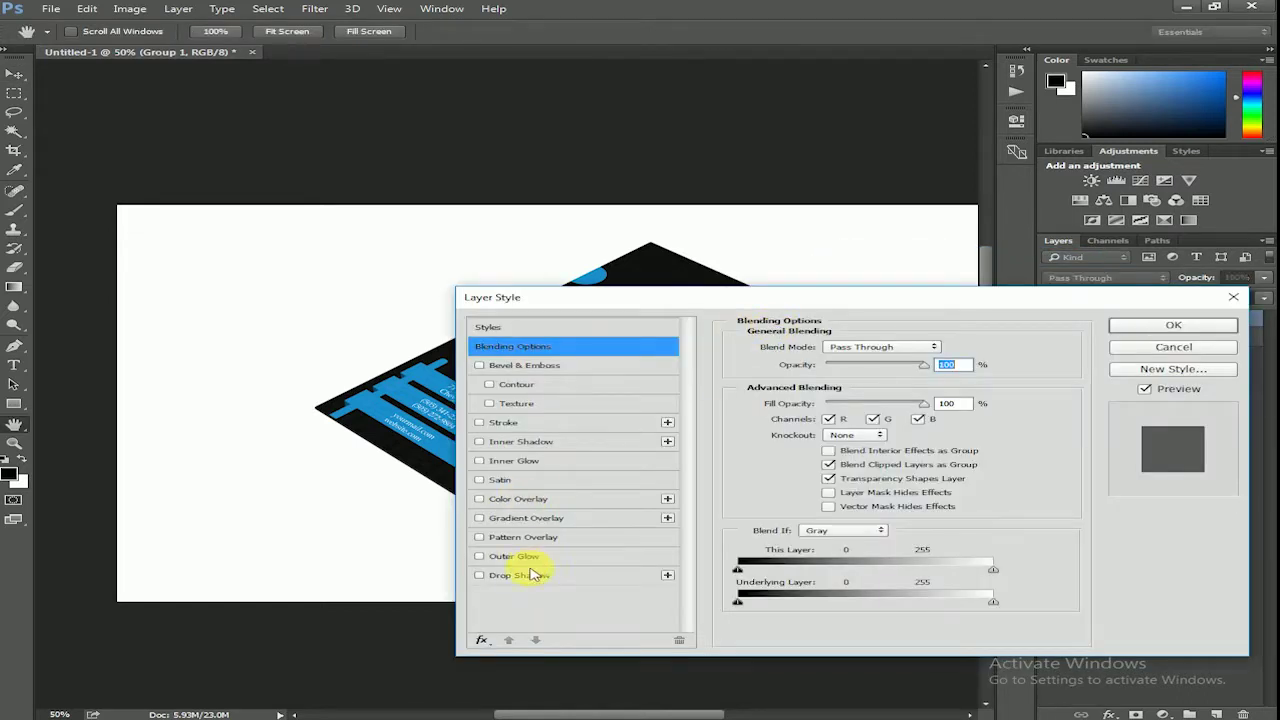
click(519, 576)
mouse_move(625, 297)
mouse_down()
mouse_move(533, 97)
mouse_move(390, 31)
mouse_up()
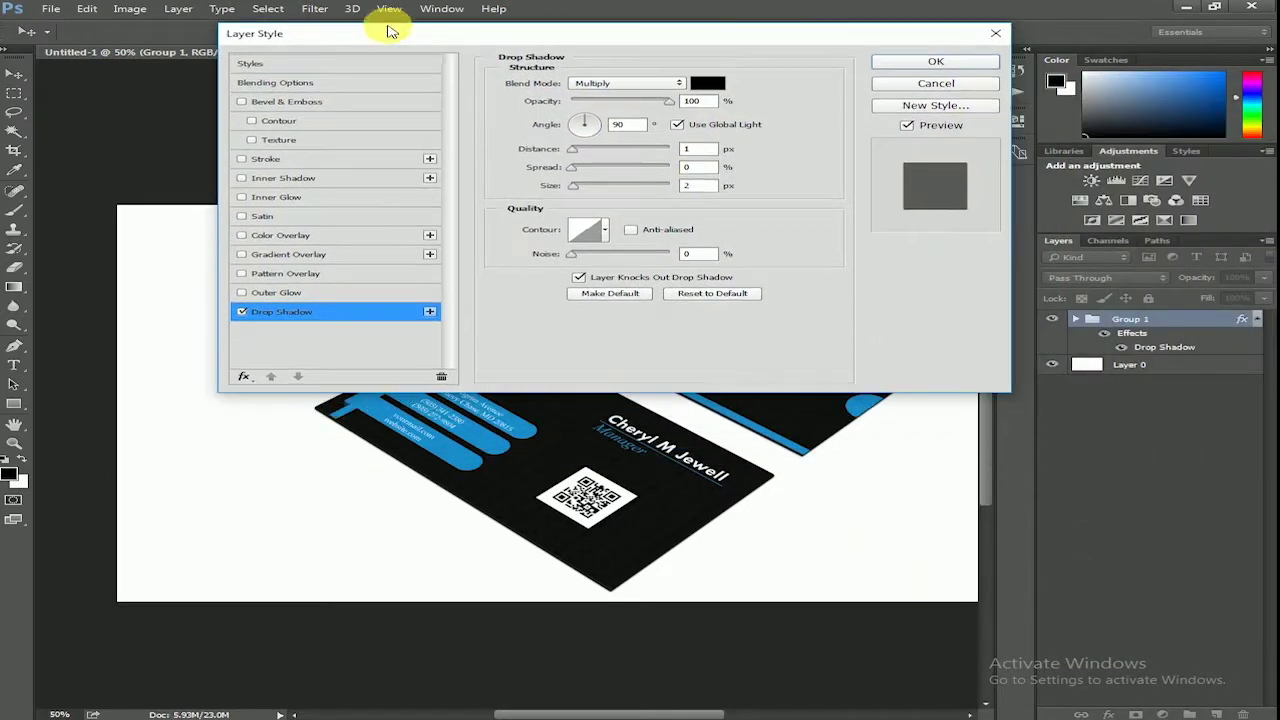
mouse_move(672, 104)
mouse_down()
mouse_move(566, 97)
mouse_move(752, 131)
mouse_up()
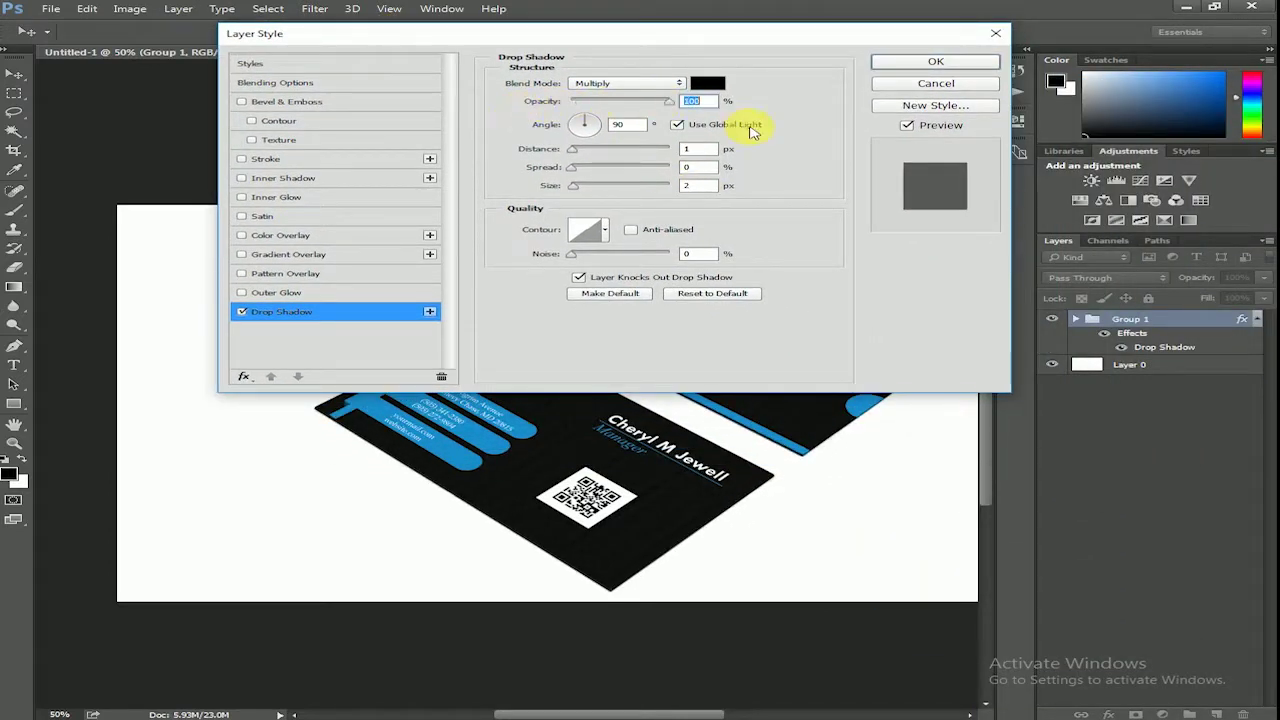
drag(577, 155, 584, 153)
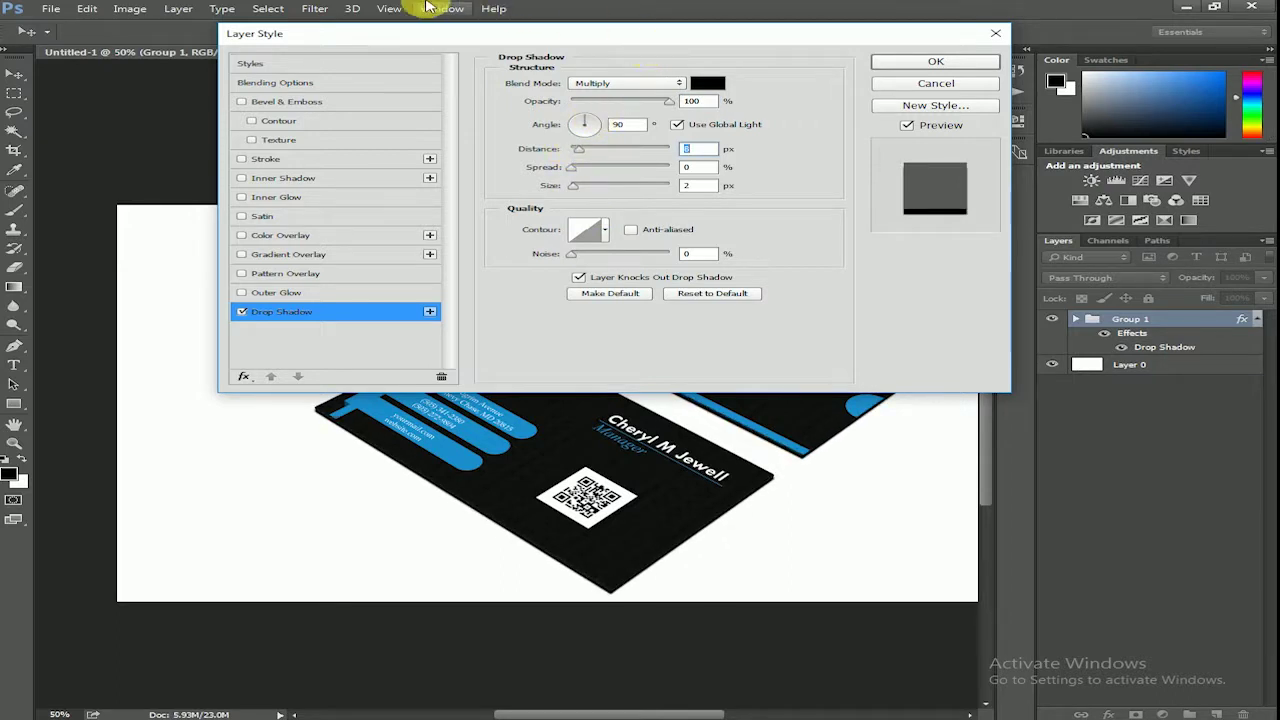
drag(645, 107, 619, 104)
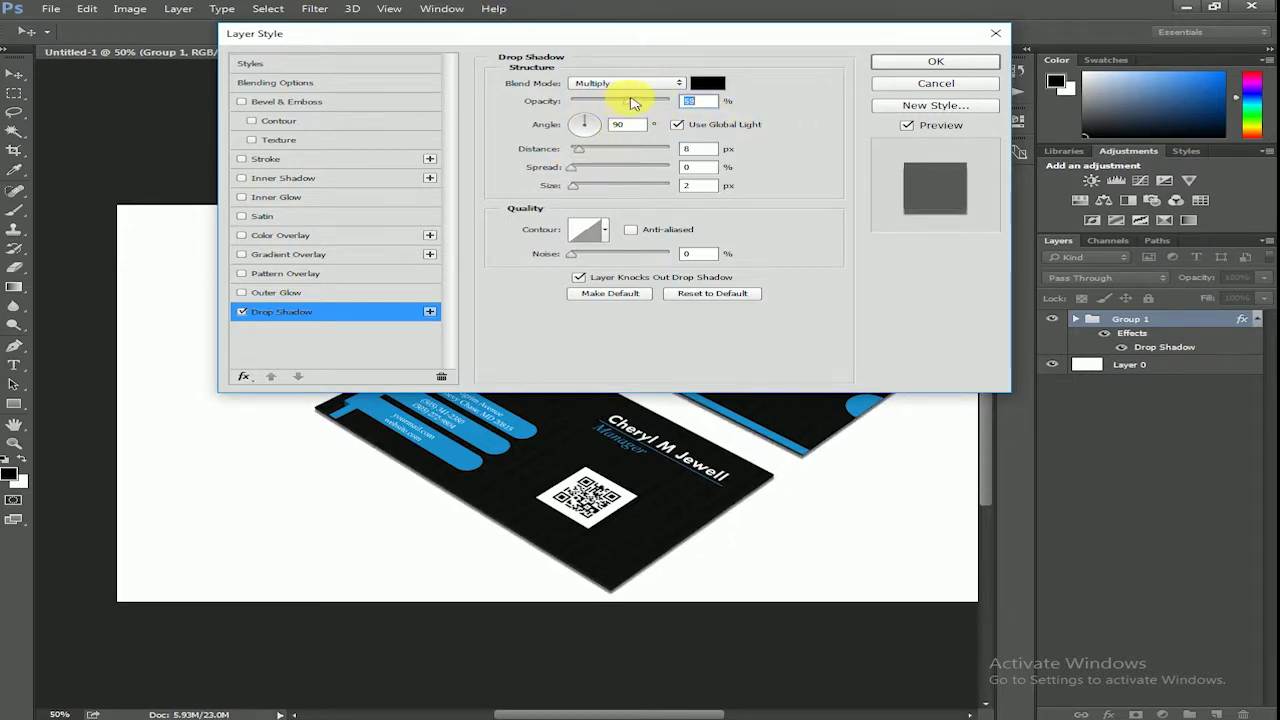
drag(581, 153, 577, 151)
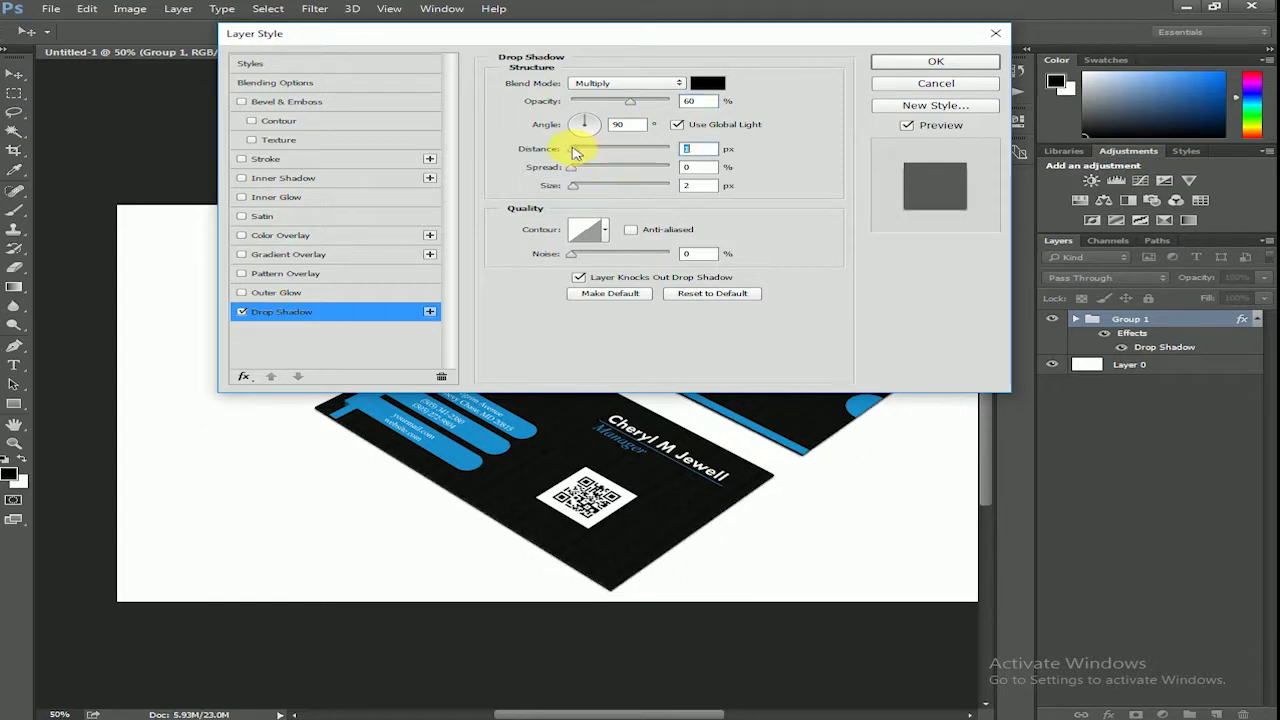
mouse_move(651, 163)
mouse_down()
mouse_move(508, 171)
mouse_move(584, 190)
mouse_up()
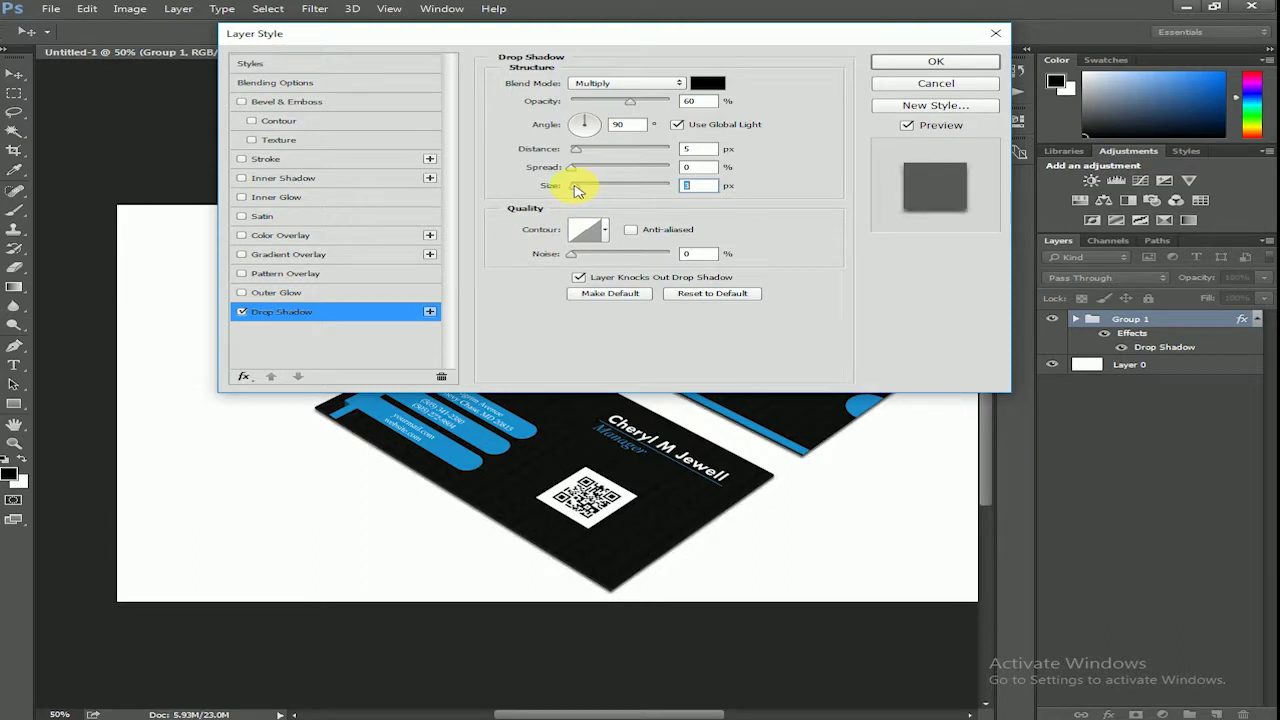
click(972, 61)
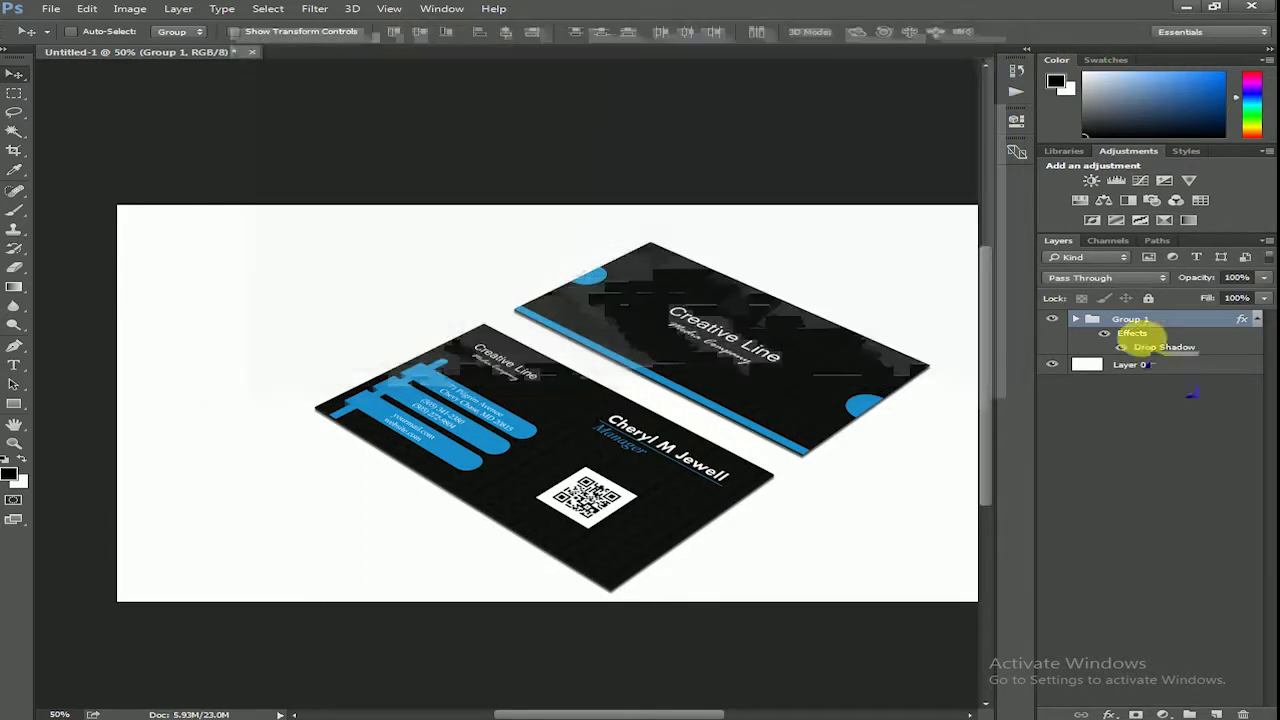
click(1078, 320)
click(1053, 320)
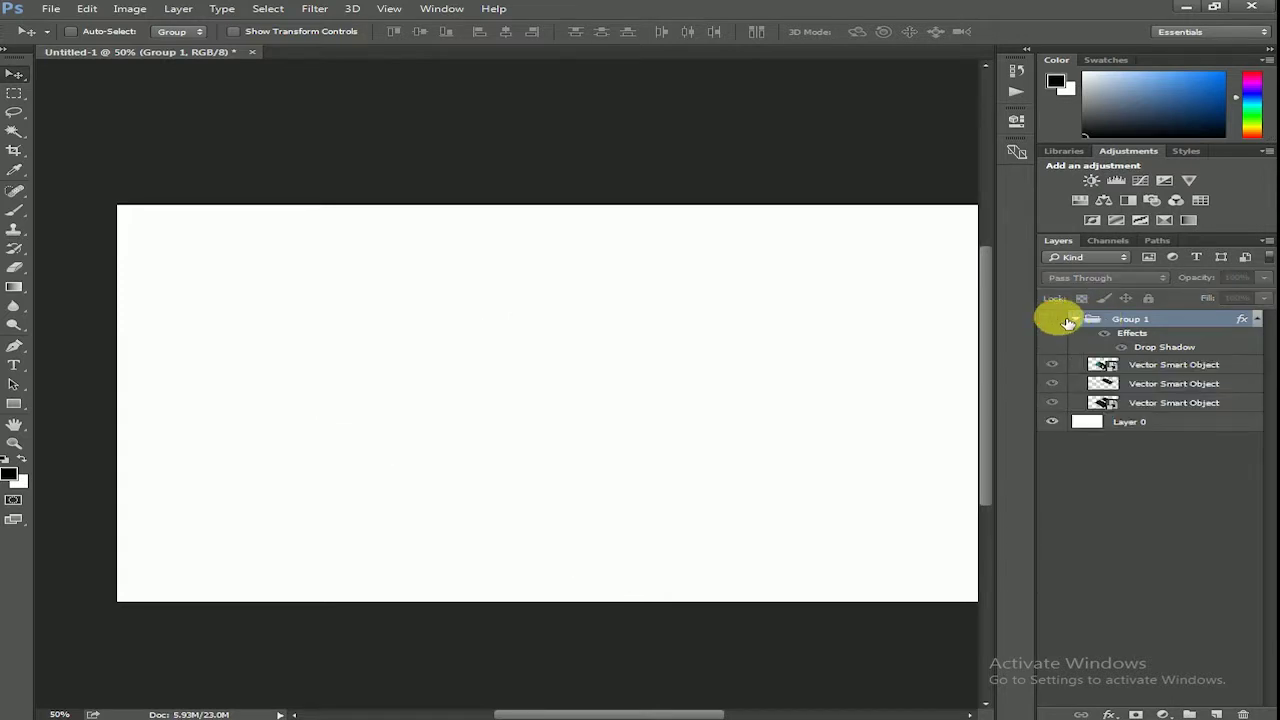
click(1076, 319)
right_click(1092, 320)
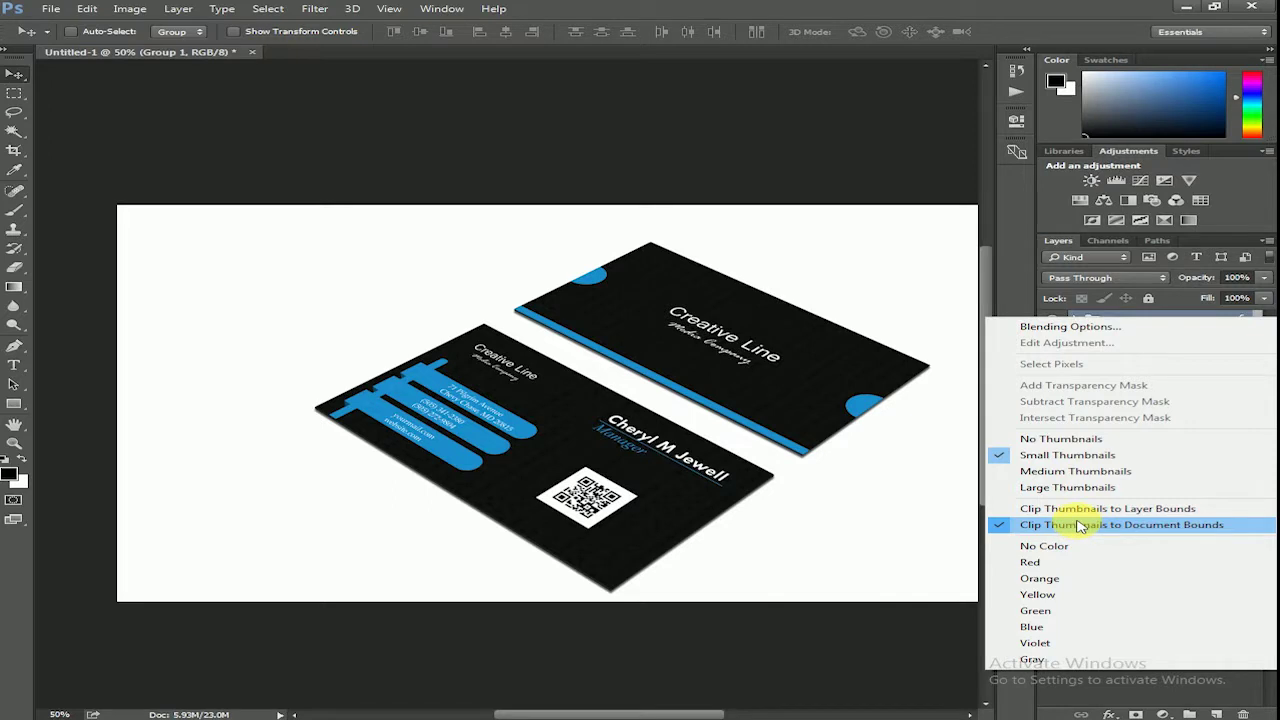
click(1120, 698)
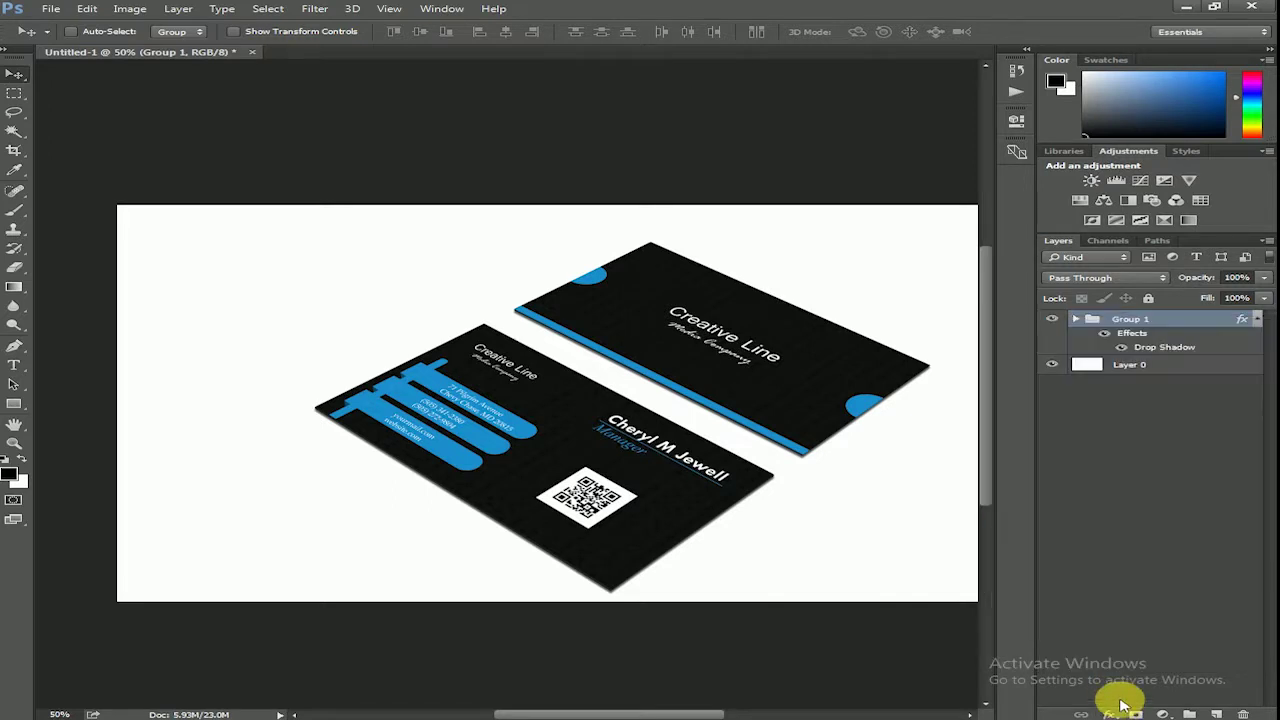
click(1133, 432)
Step: Duplicate Group 1 into copy, copy 2 and copy 3, nudging them with arrow keys
right_click(1134, 323)
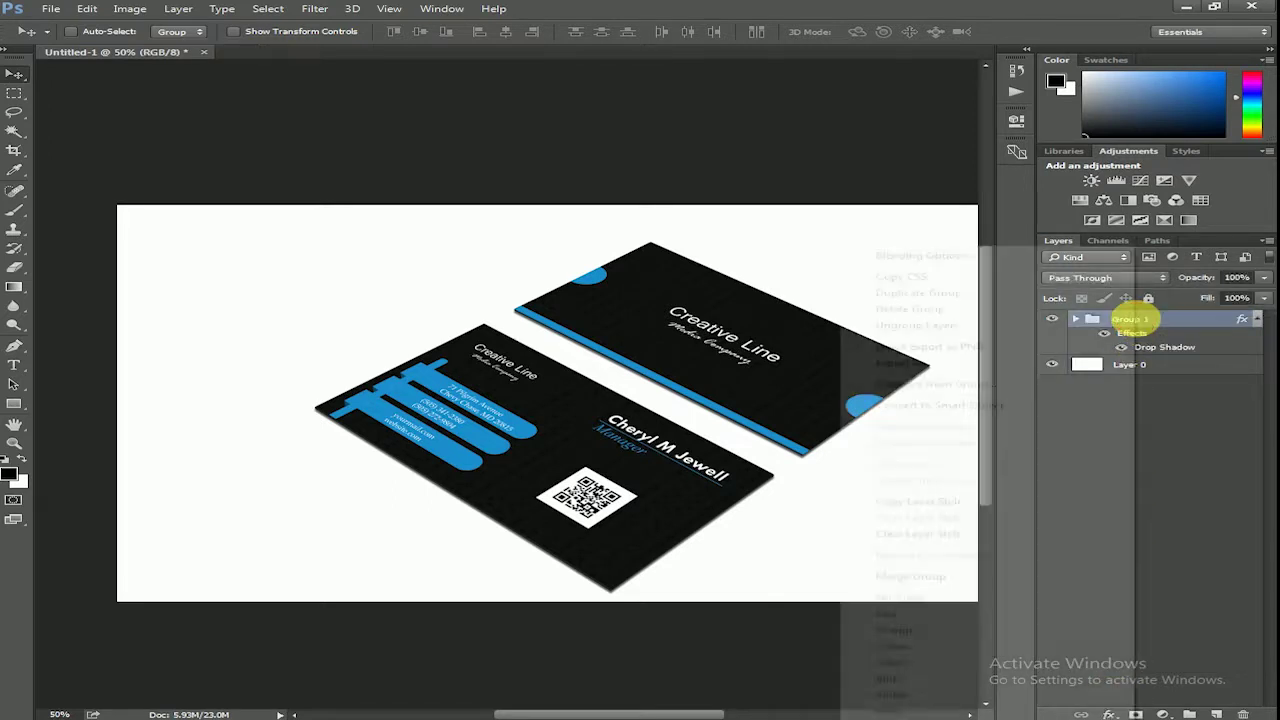
click(957, 293)
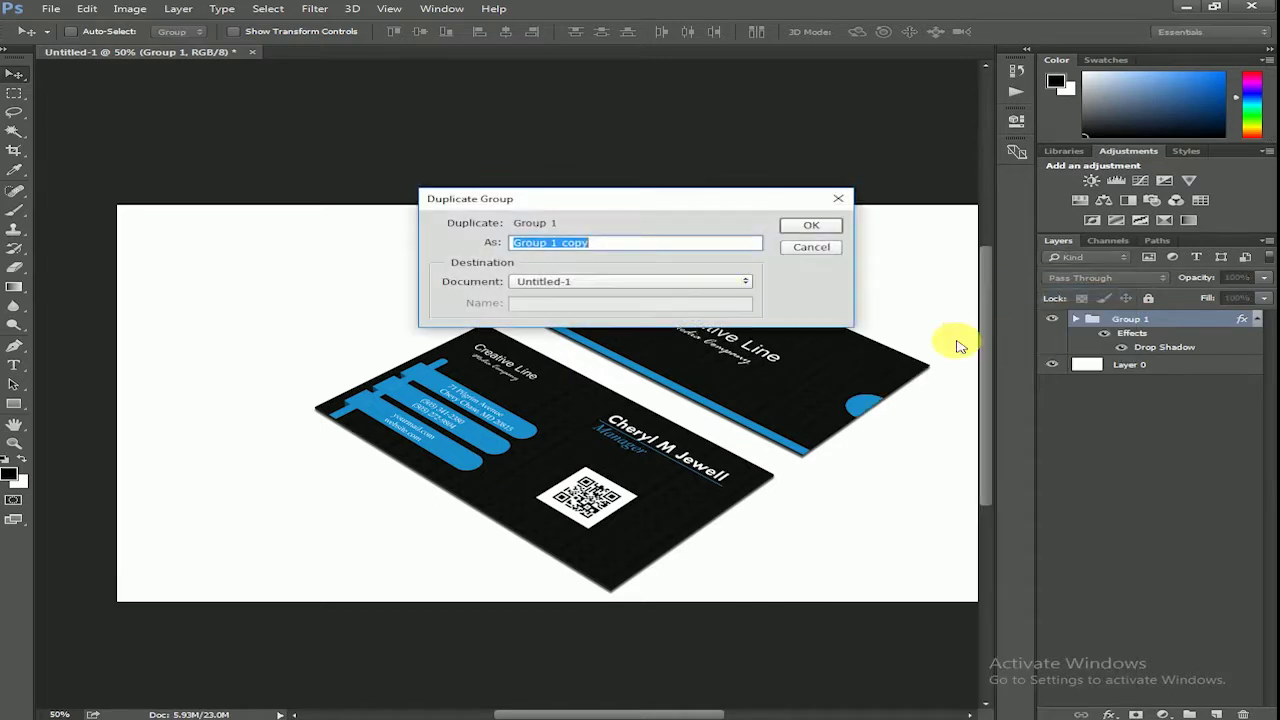
click(801, 227)
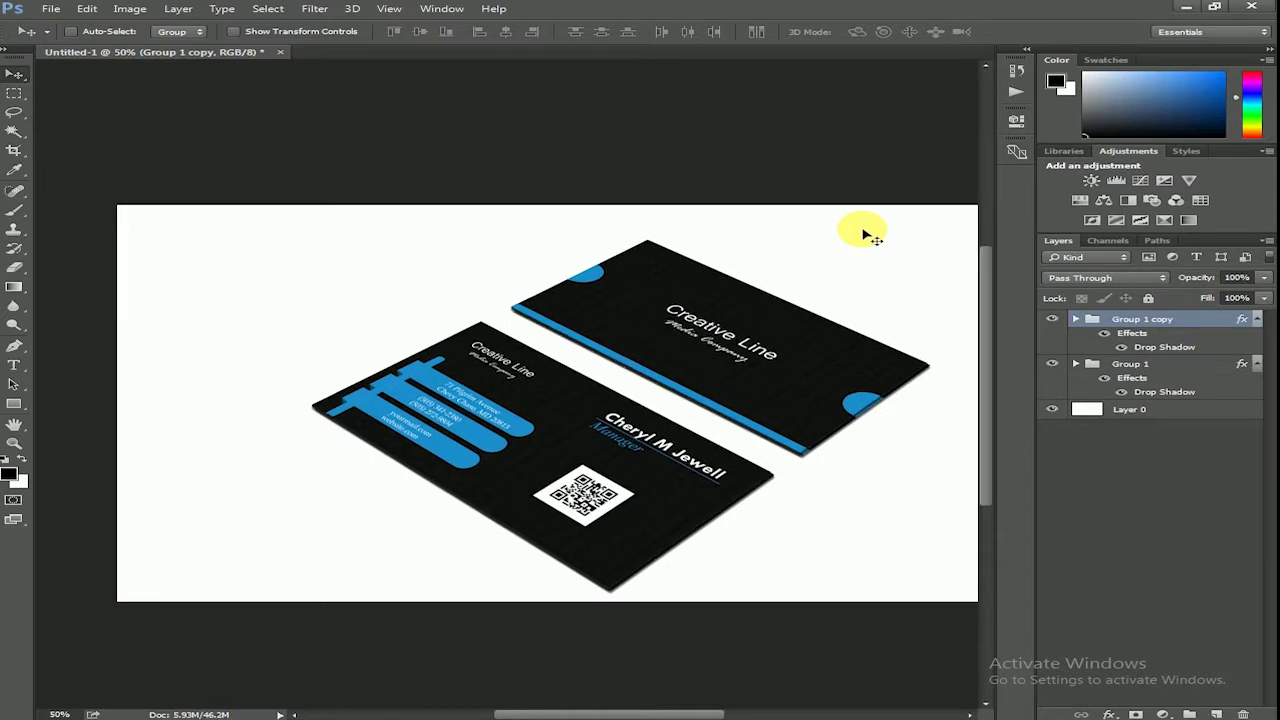
key(Right)
key(Right)
key(Right)
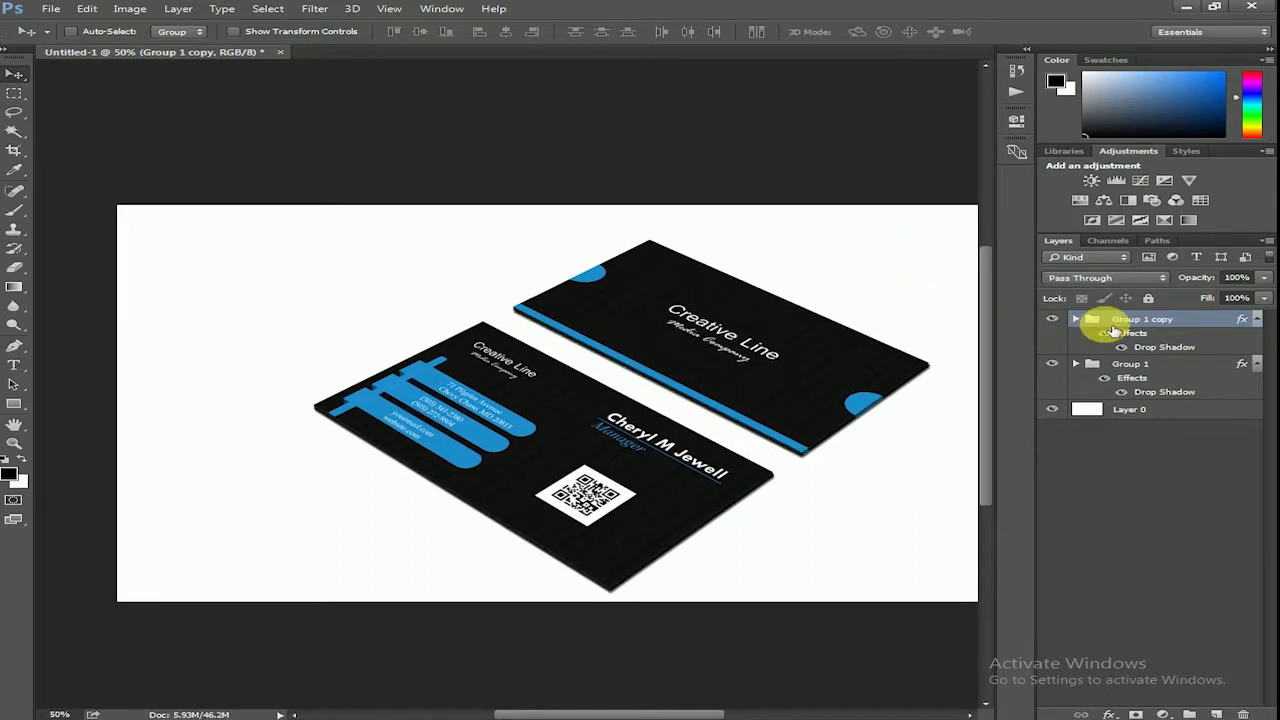
right_click(1113, 330)
click(968, 289)
key(Return)
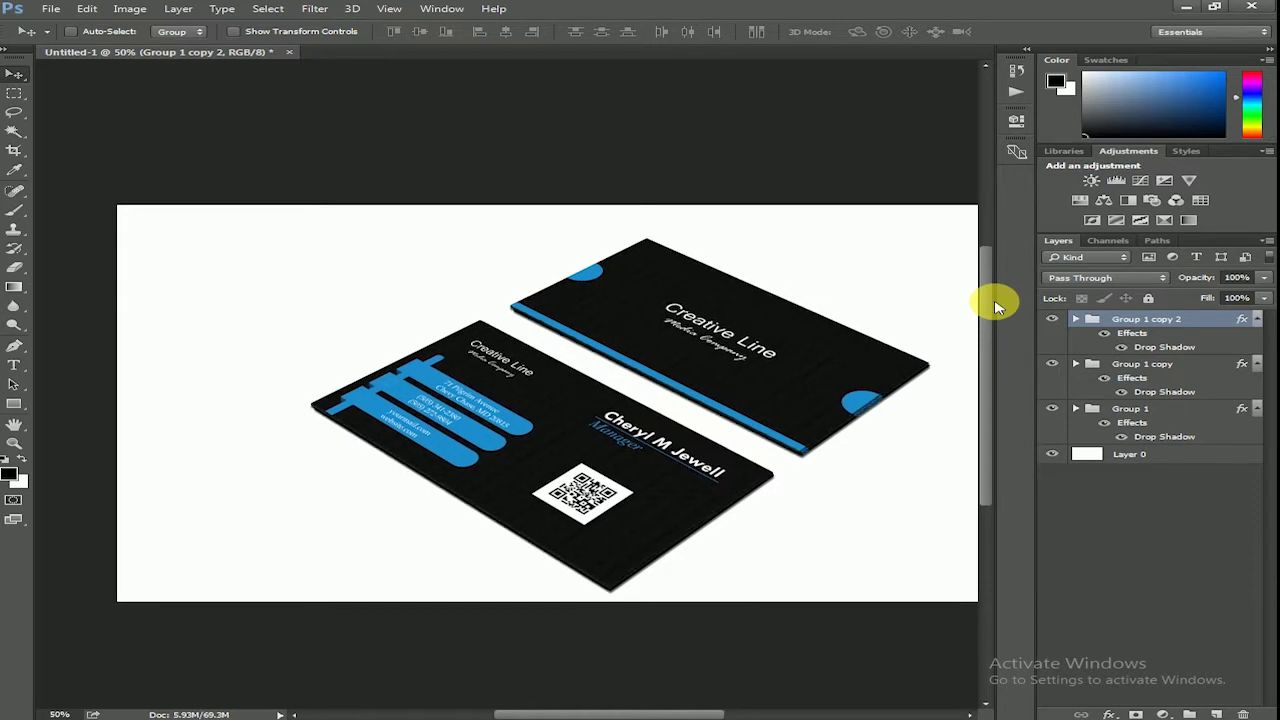
right_click(1112, 320)
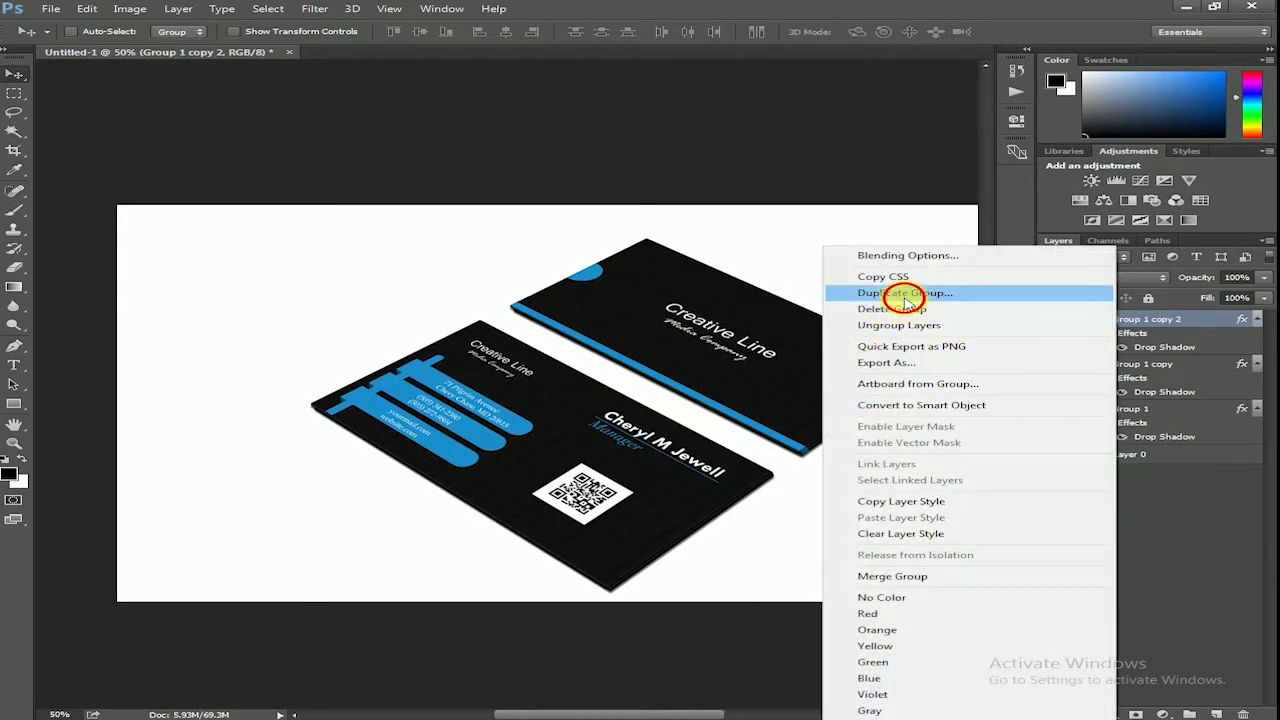
click(892, 292)
key(Return)
key(Left)
key(Left)
key(Left)
key(Up)
key(Up)
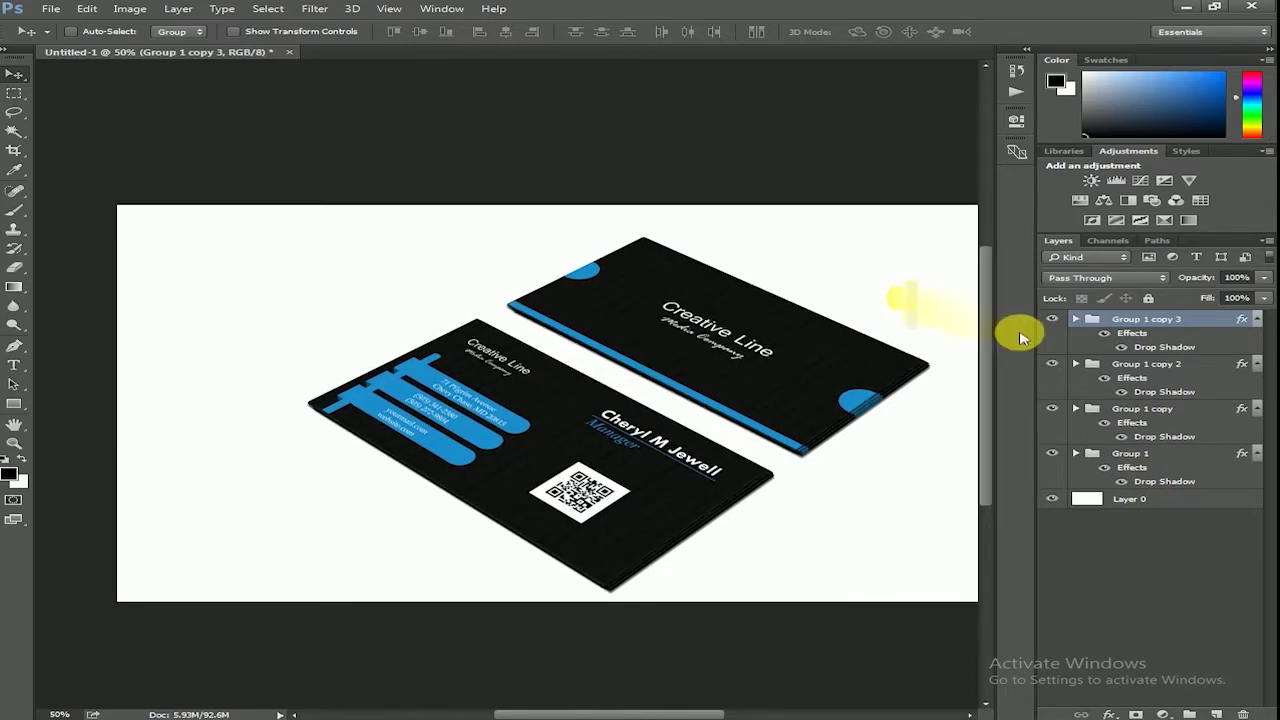
Step: Create Group 1 copy 4 and nudge it left and up
right_click(1108, 327)
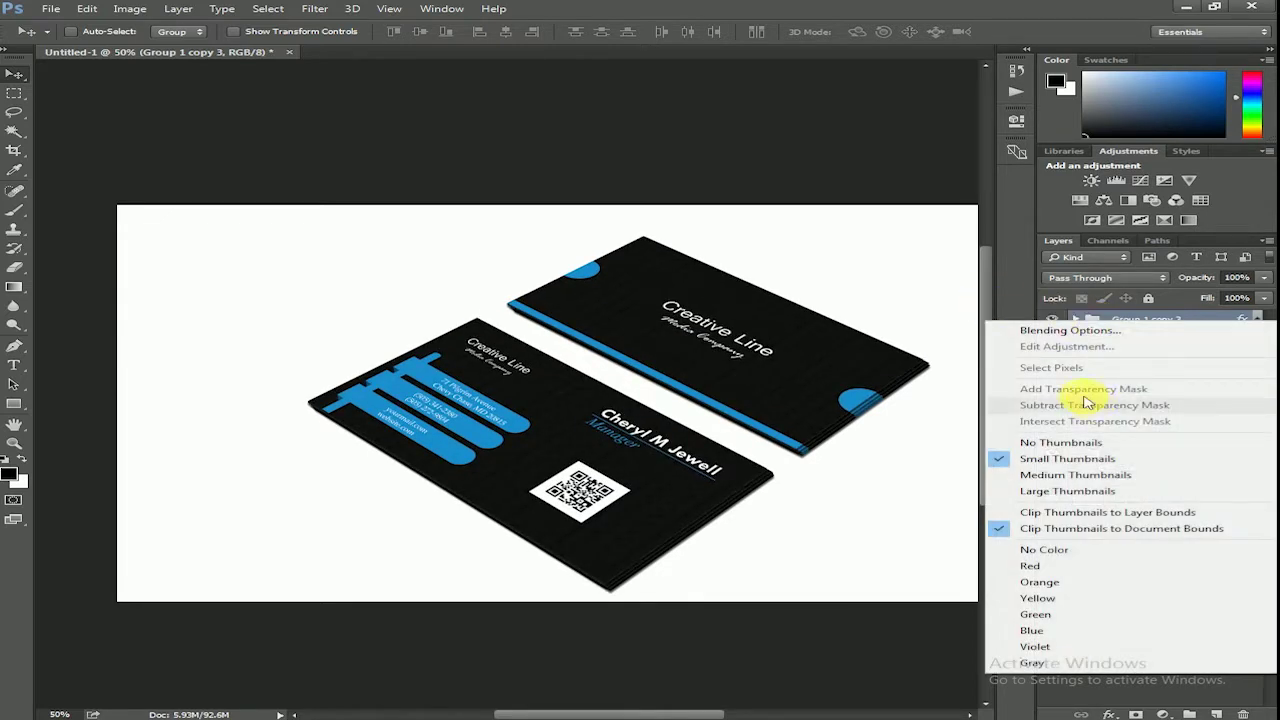
click(1155, 308)
right_click(1170, 318)
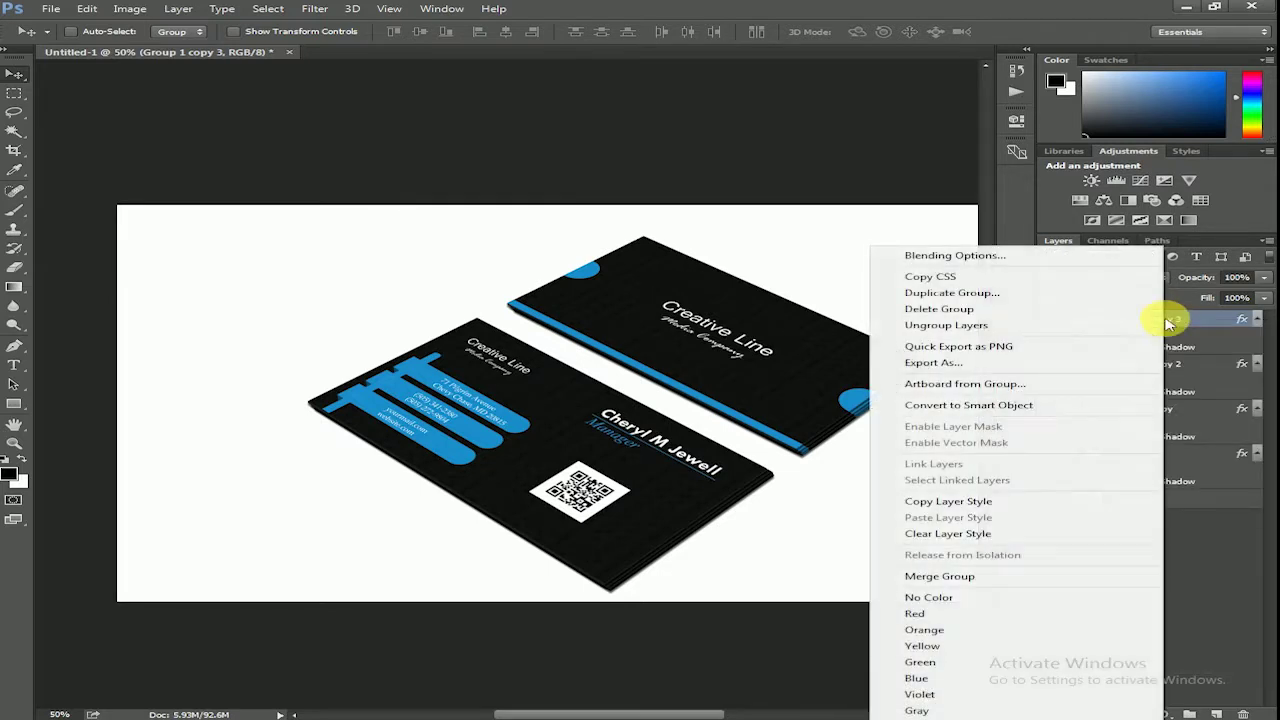
click(990, 292)
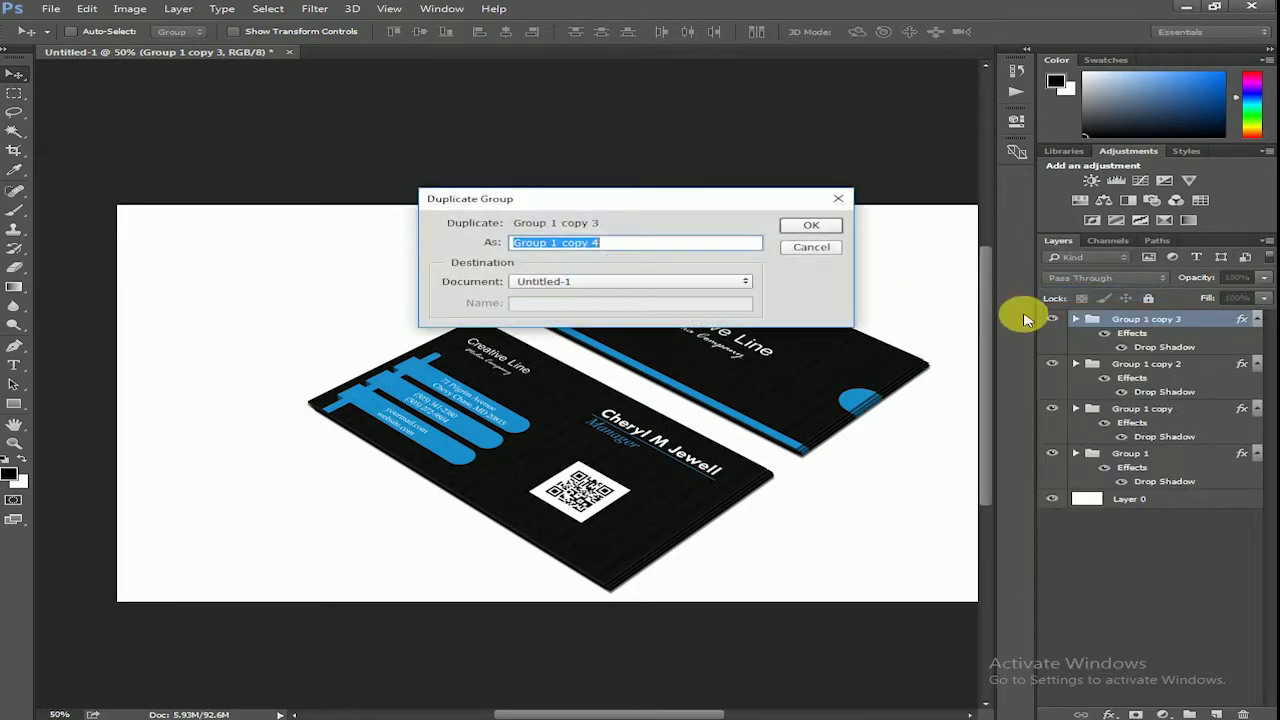
key(Return)
key(Left)
key(Left)
key(Up)
key(Left)
key(Left)
key(Up)
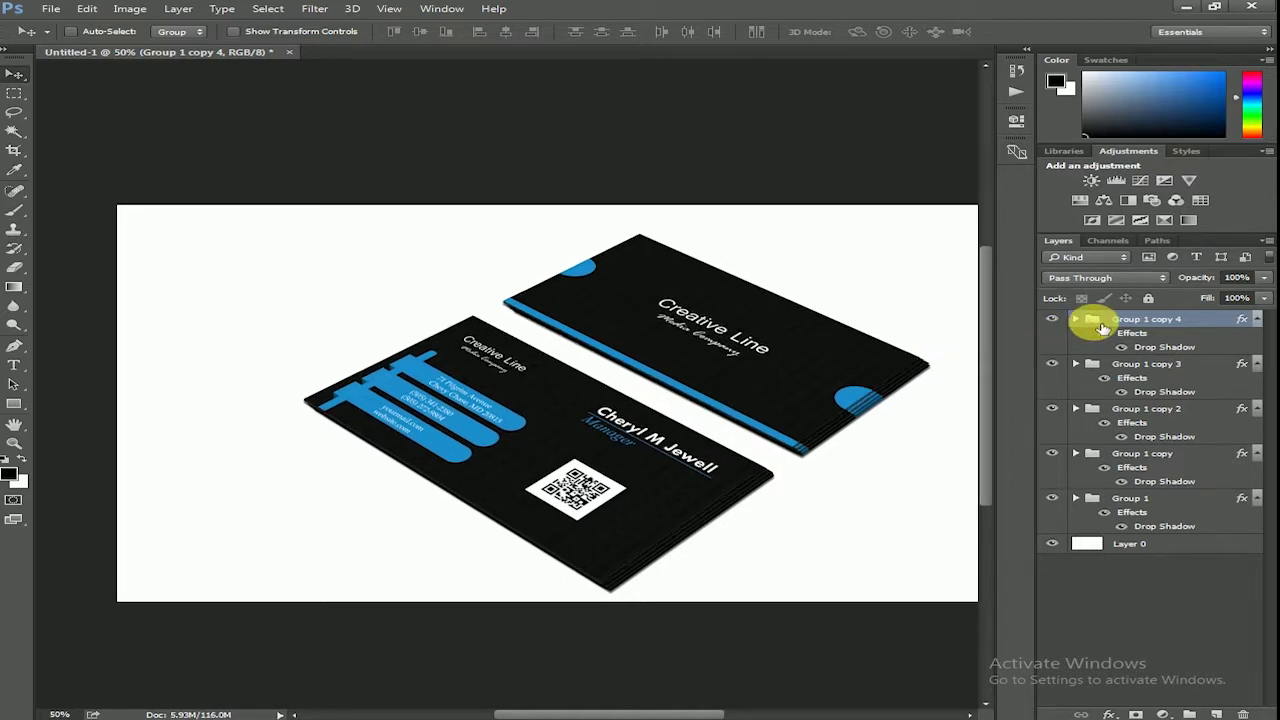
Step: Create Group 1 copy 5, offsetting it further left and up
right_click(1103, 326)
right_click(1113, 320)
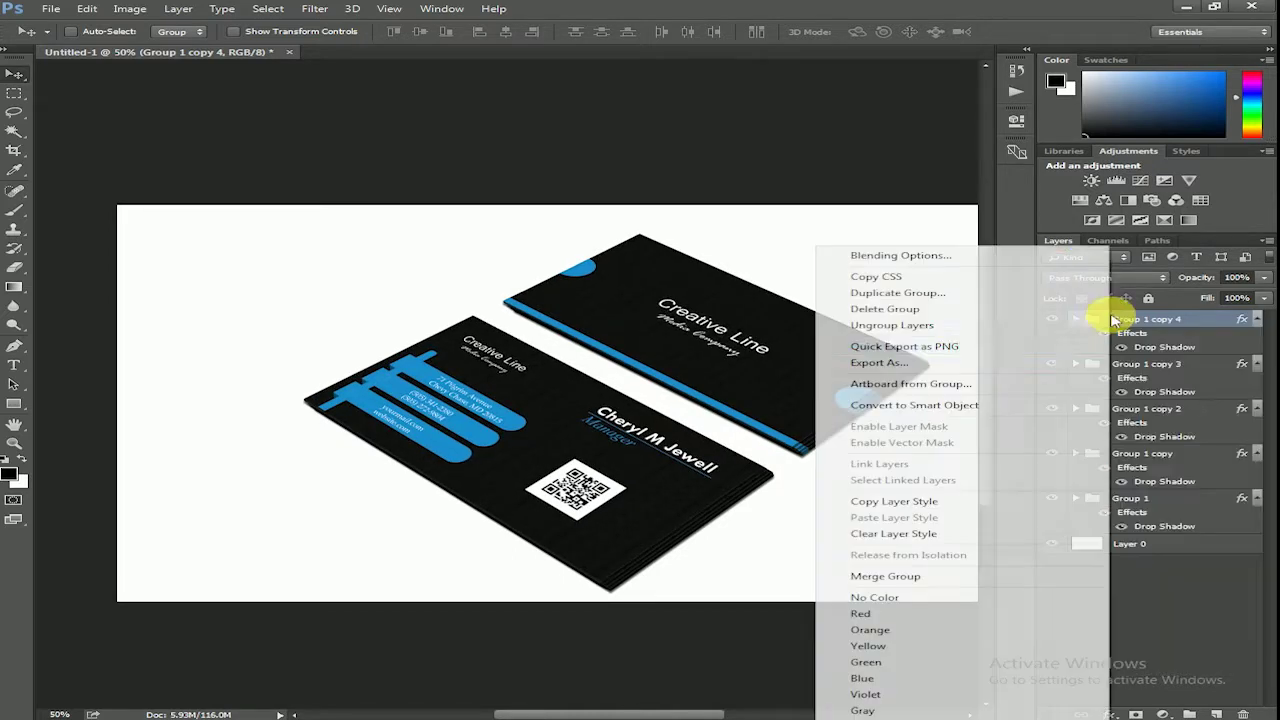
click(950, 292)
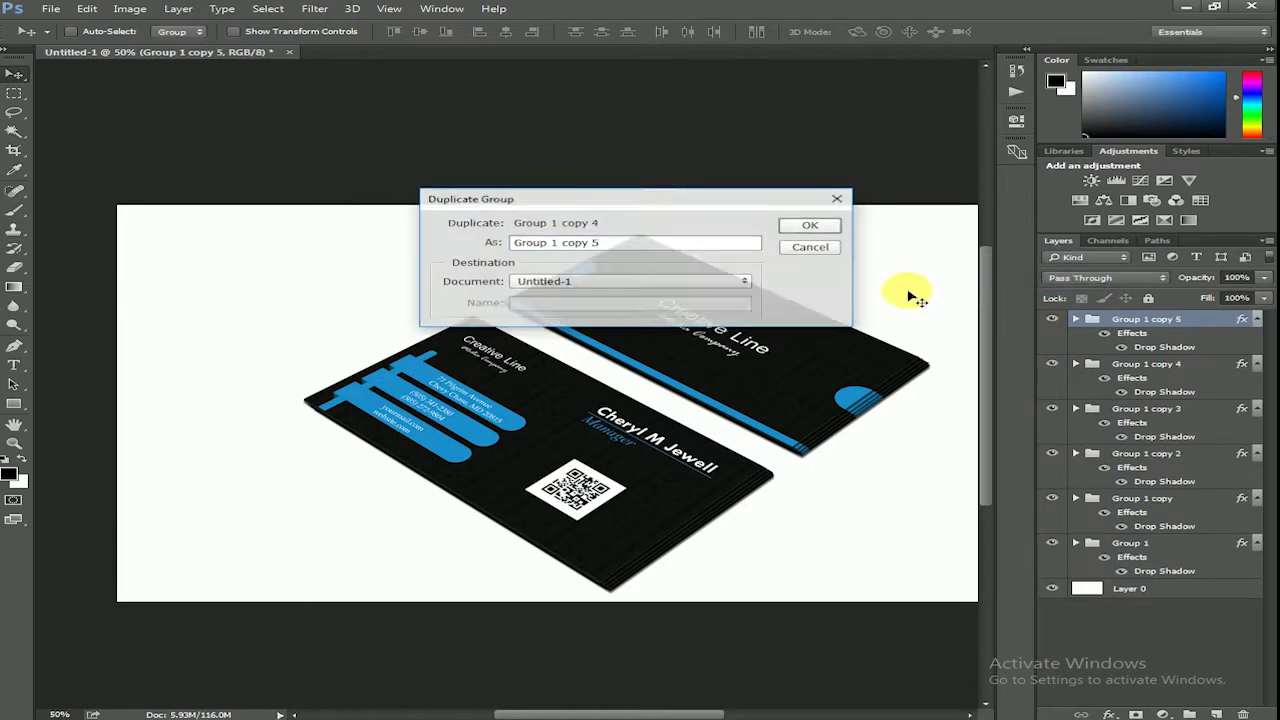
key(Left)
key(Left)
key(Up)
key(Left)
key(Up)
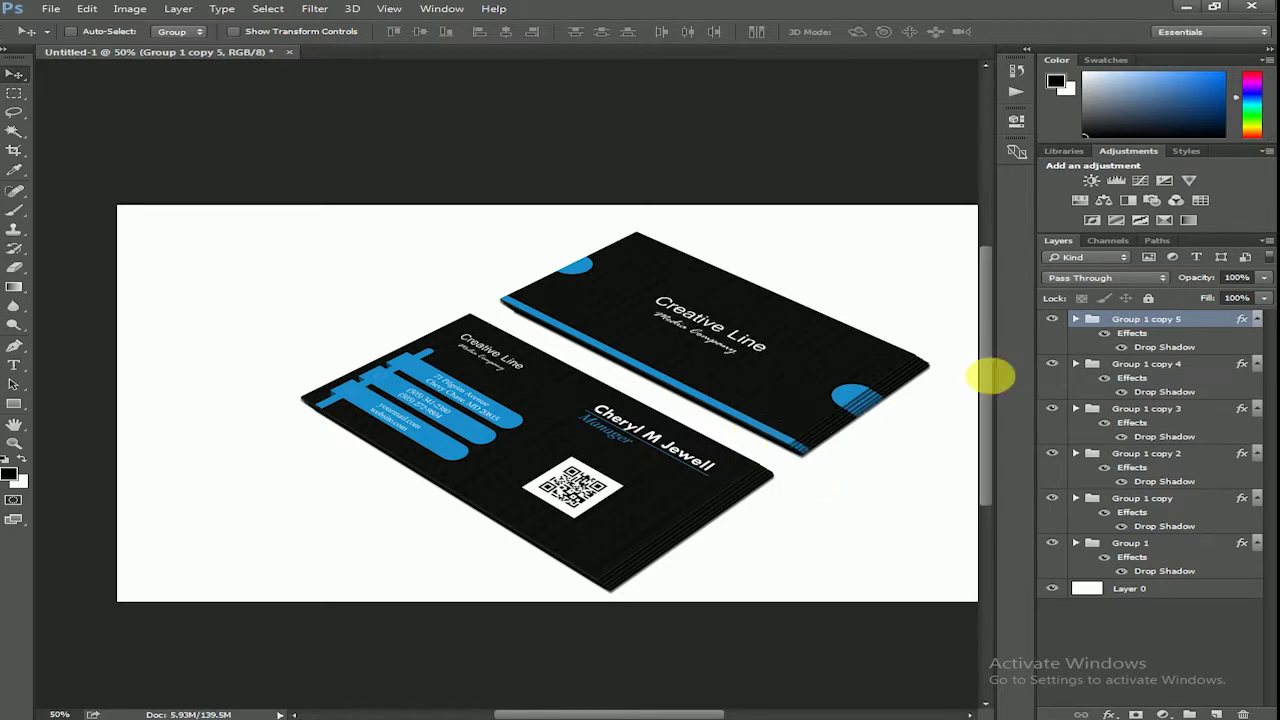
Step: Create Group 1 copy 6, shift it slightly, and zoom out
right_click(1125, 320)
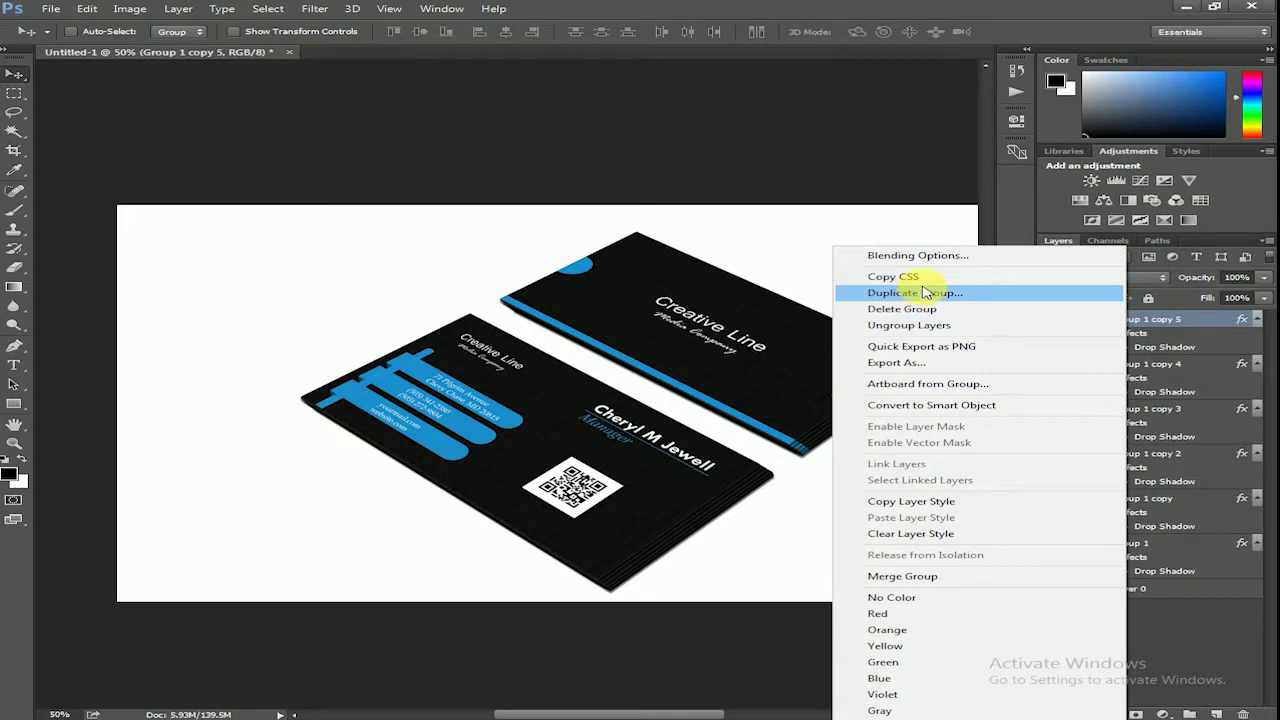
click(921, 293)
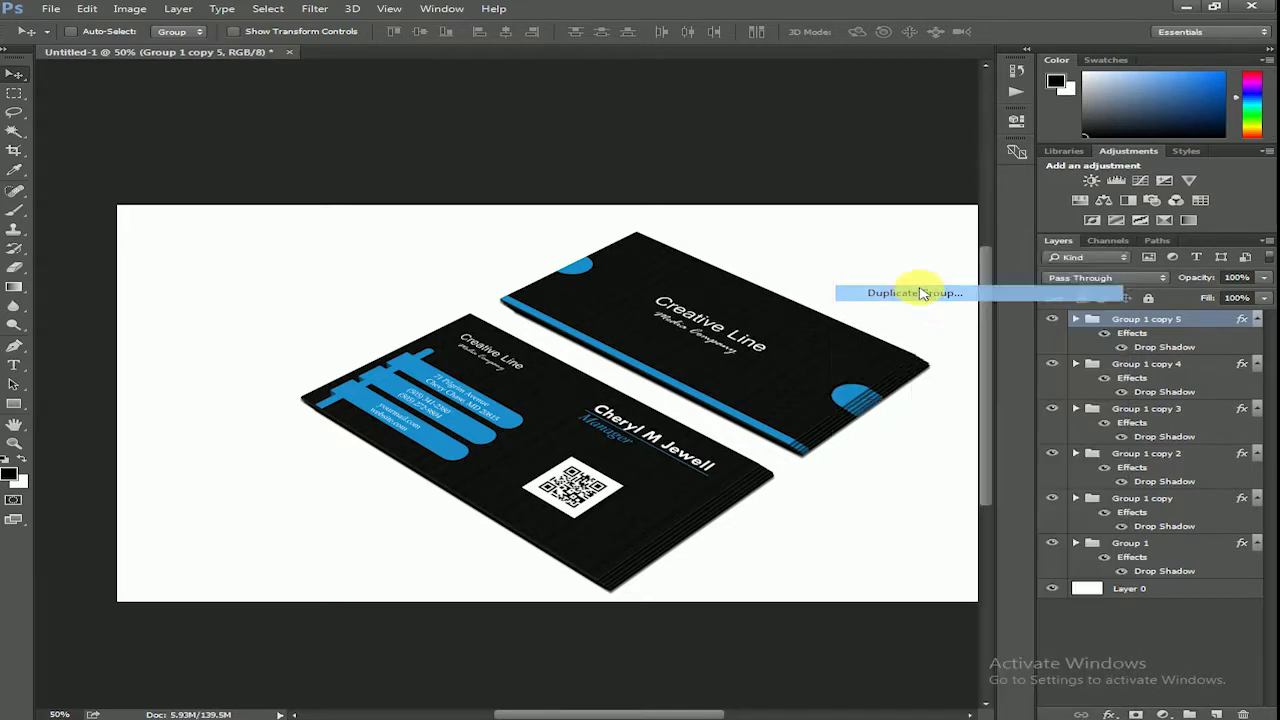
key(Return)
drag(937, 310, 933, 308)
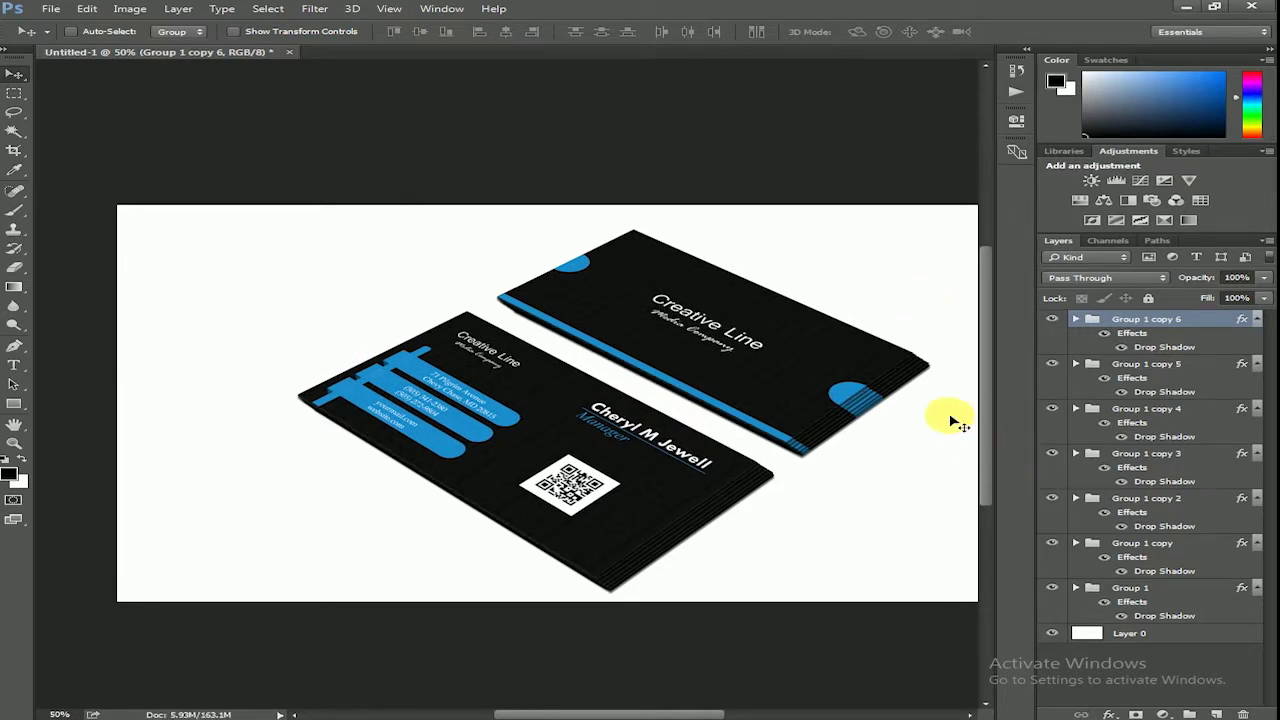
key(ctrl+minus)
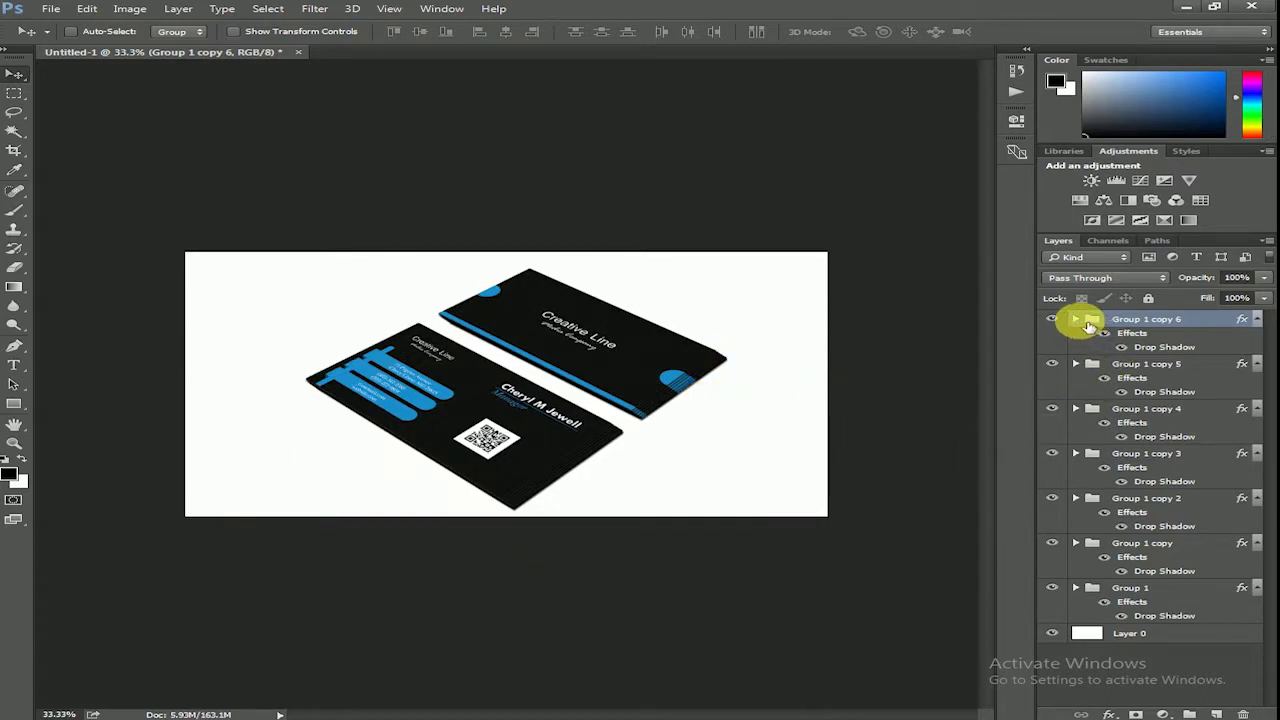
Step: Set the view to 50% and open Save for Web, showing PNG-24 at 1920 × 1080 px
key(ctrl+plus)
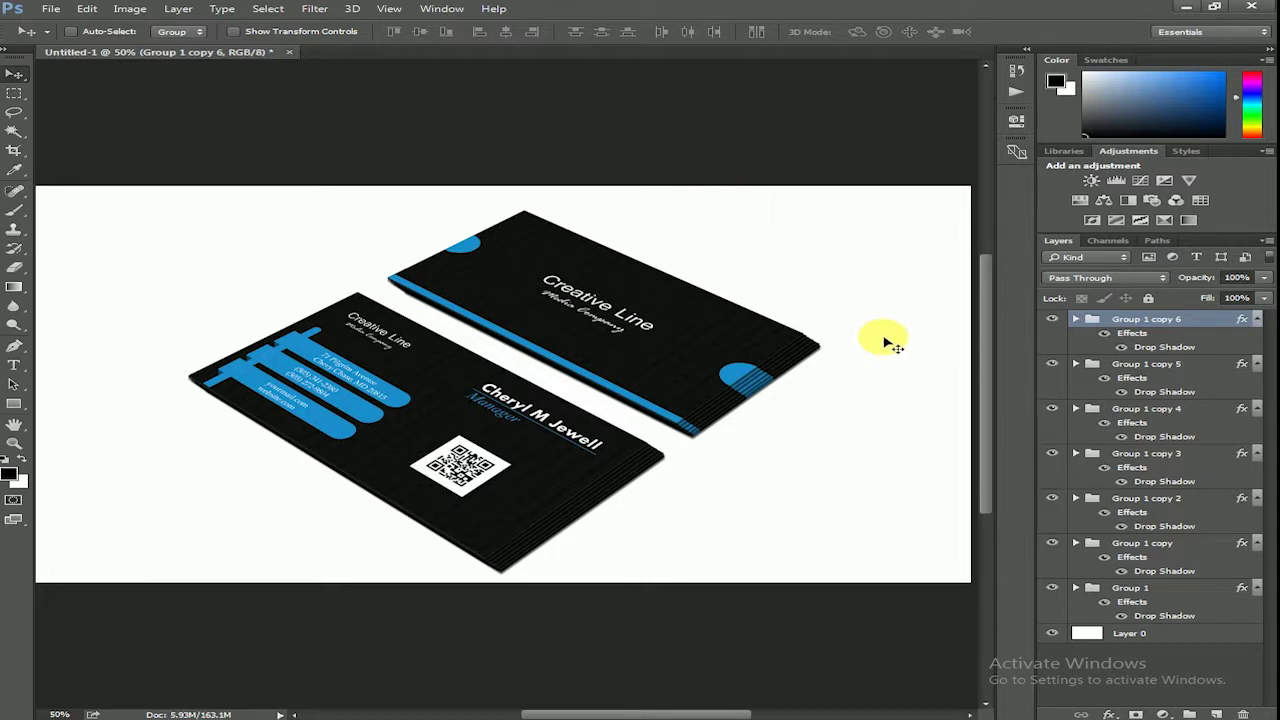
key(ctrl+minus)
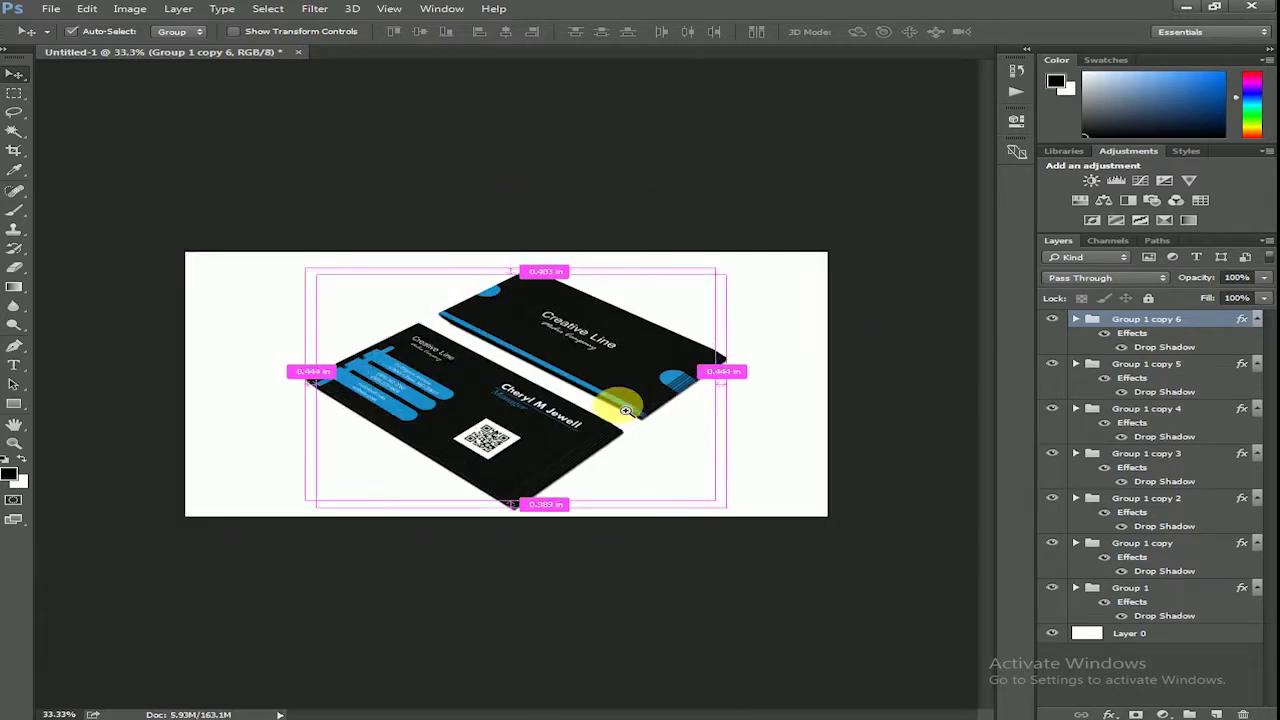
key(ctrl+plus)
drag(986, 509, 985, 503)
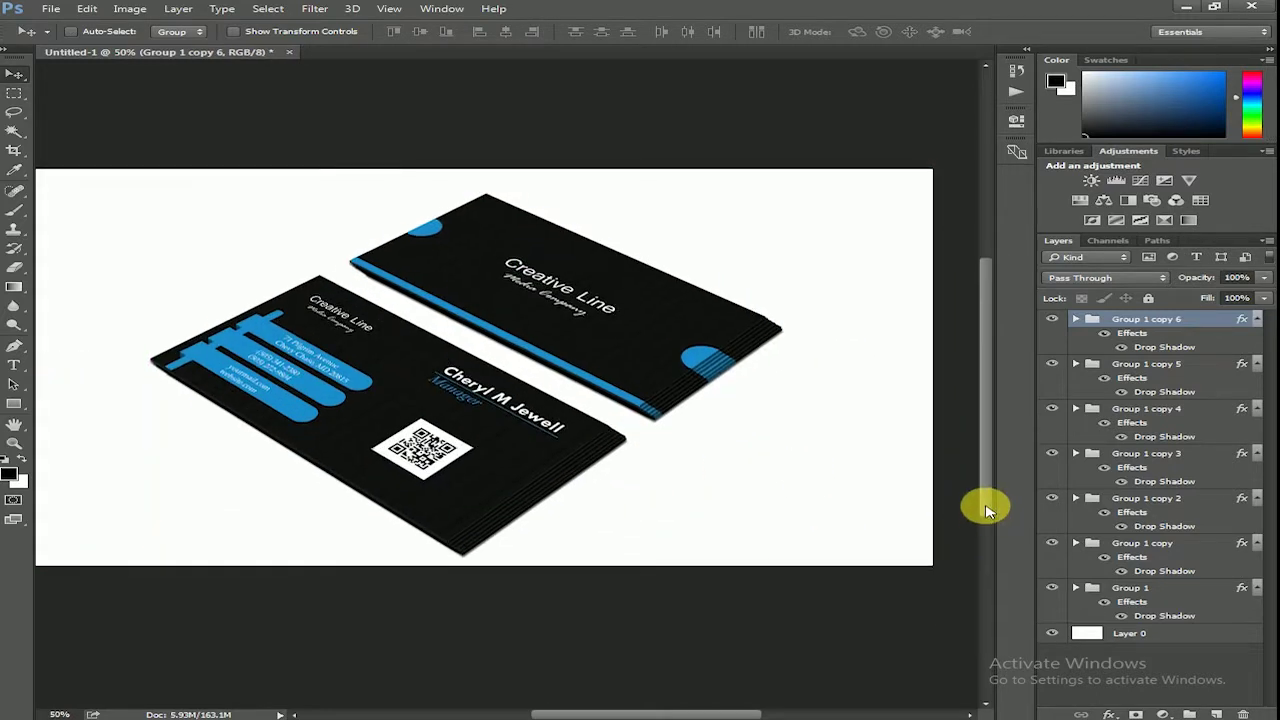
key(ctrl+alt+shift+s)
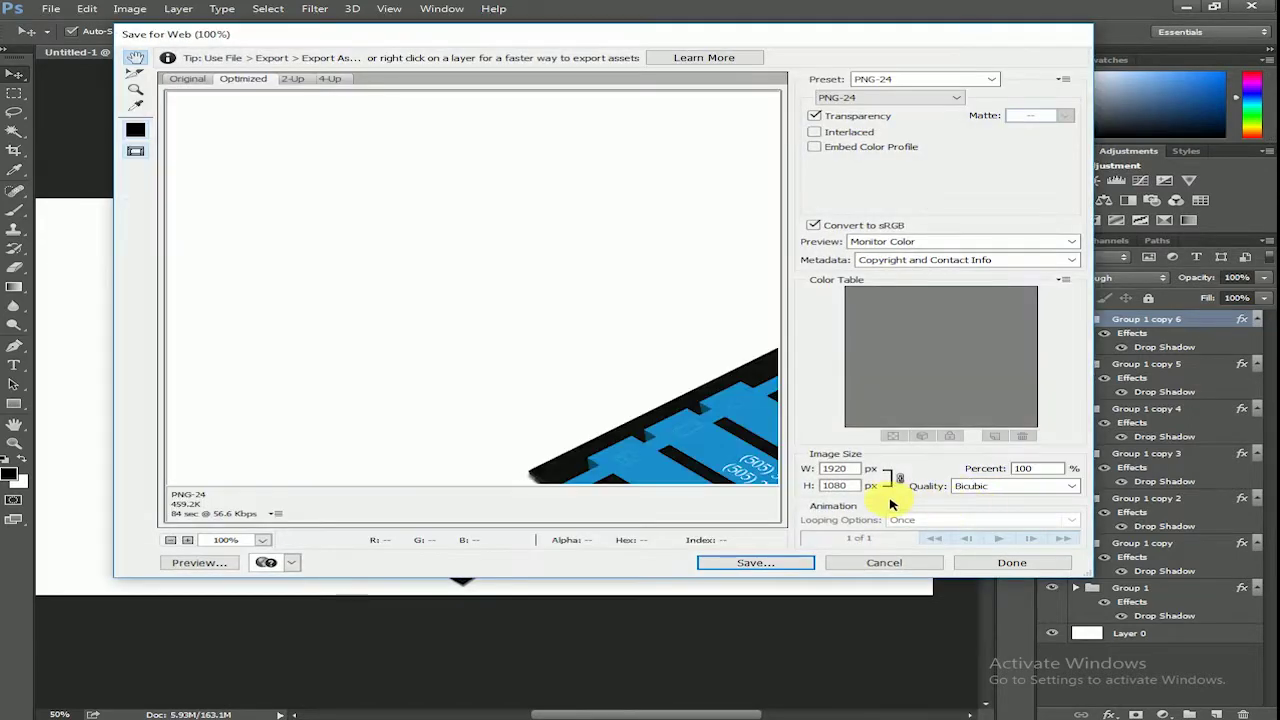
Step: Export the mockup as a JPEG High, quality 60 file named Untitled-1 on the Desktop
click(857, 97)
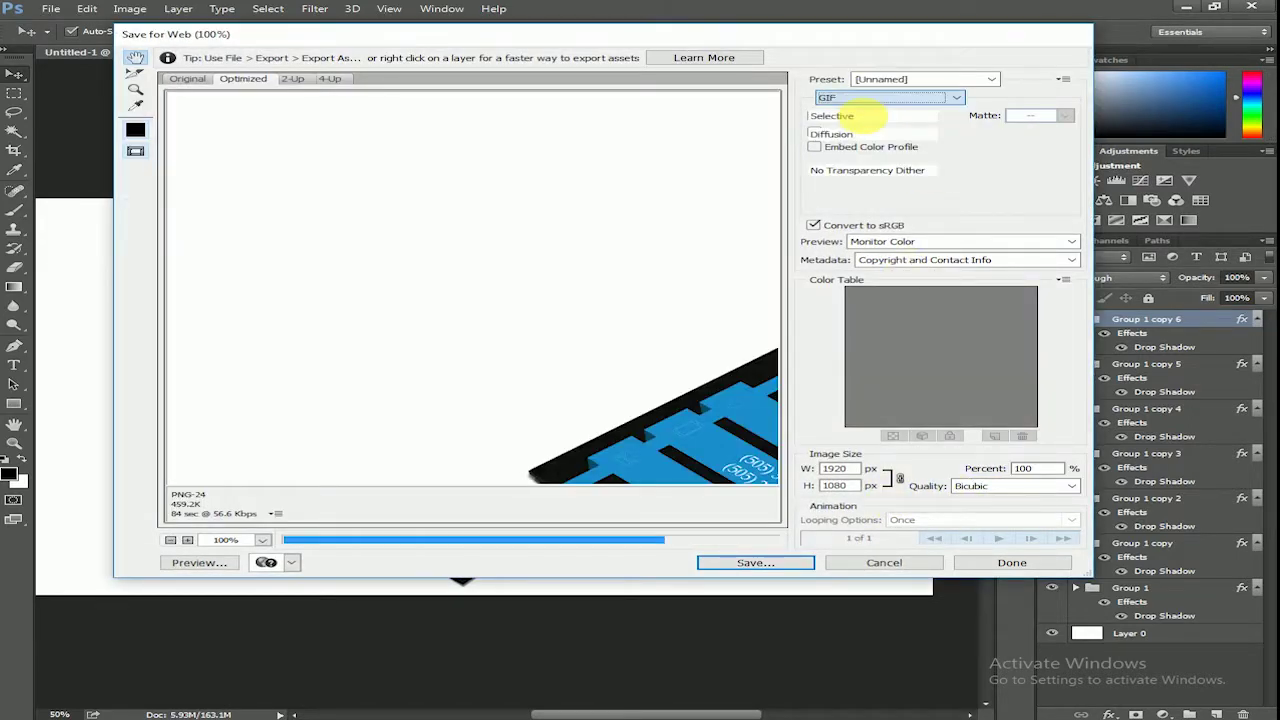
click(850, 98)
click(831, 121)
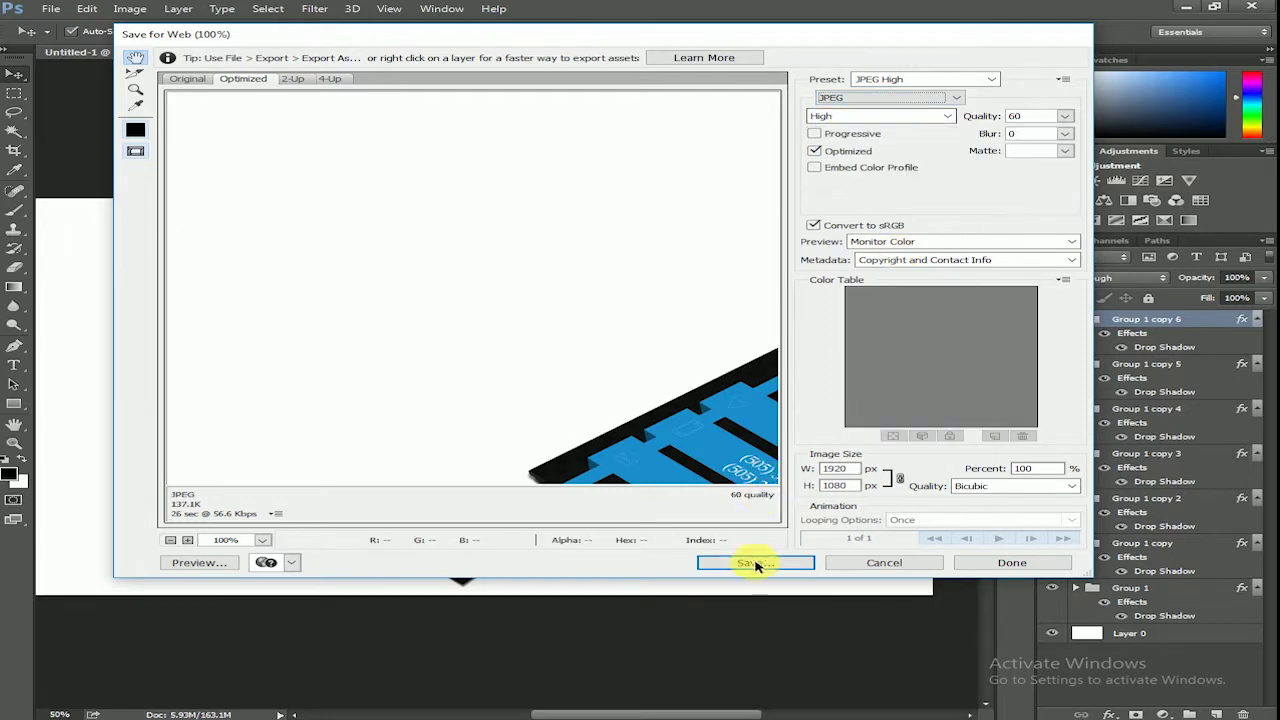
key(Return)
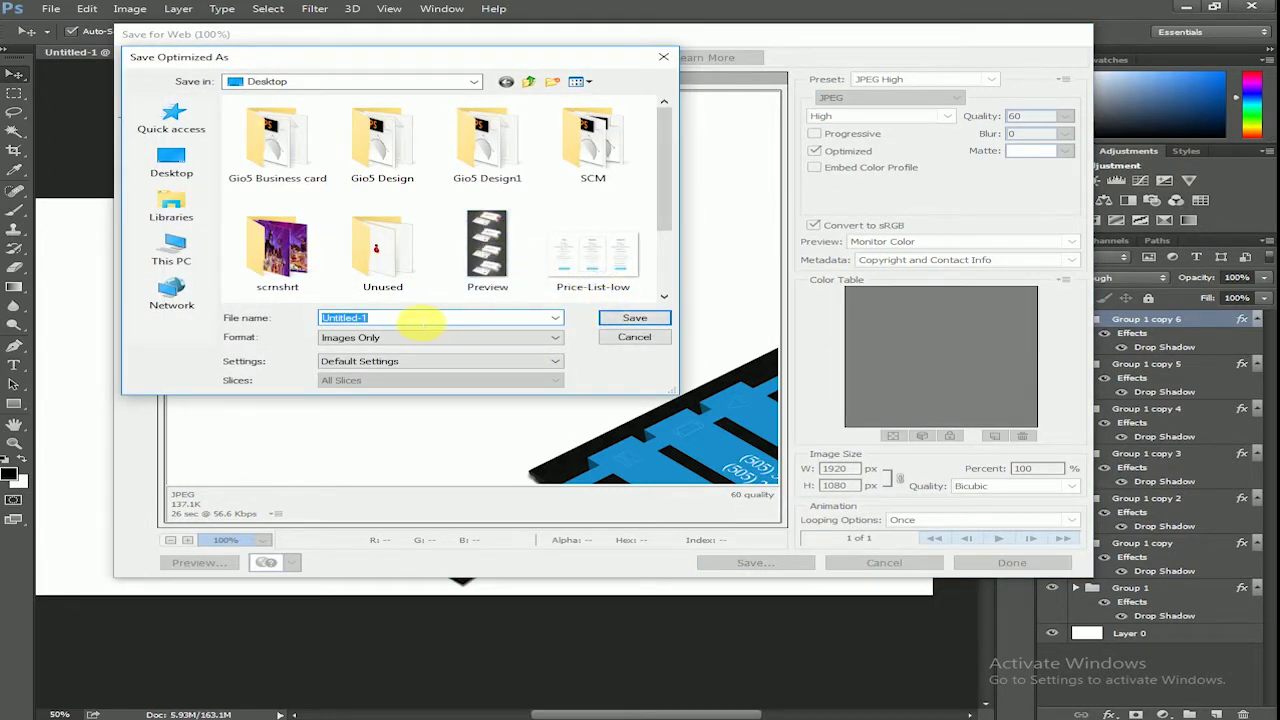
click(631, 318)
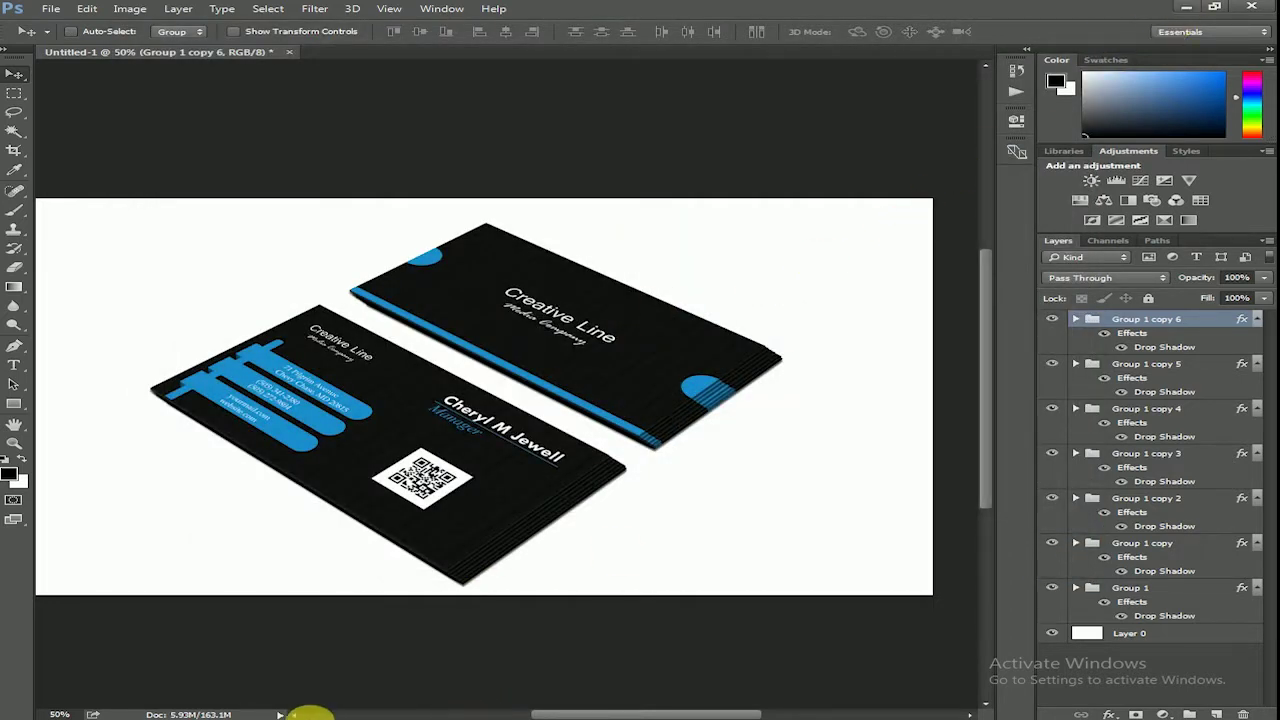
click(230, 712)
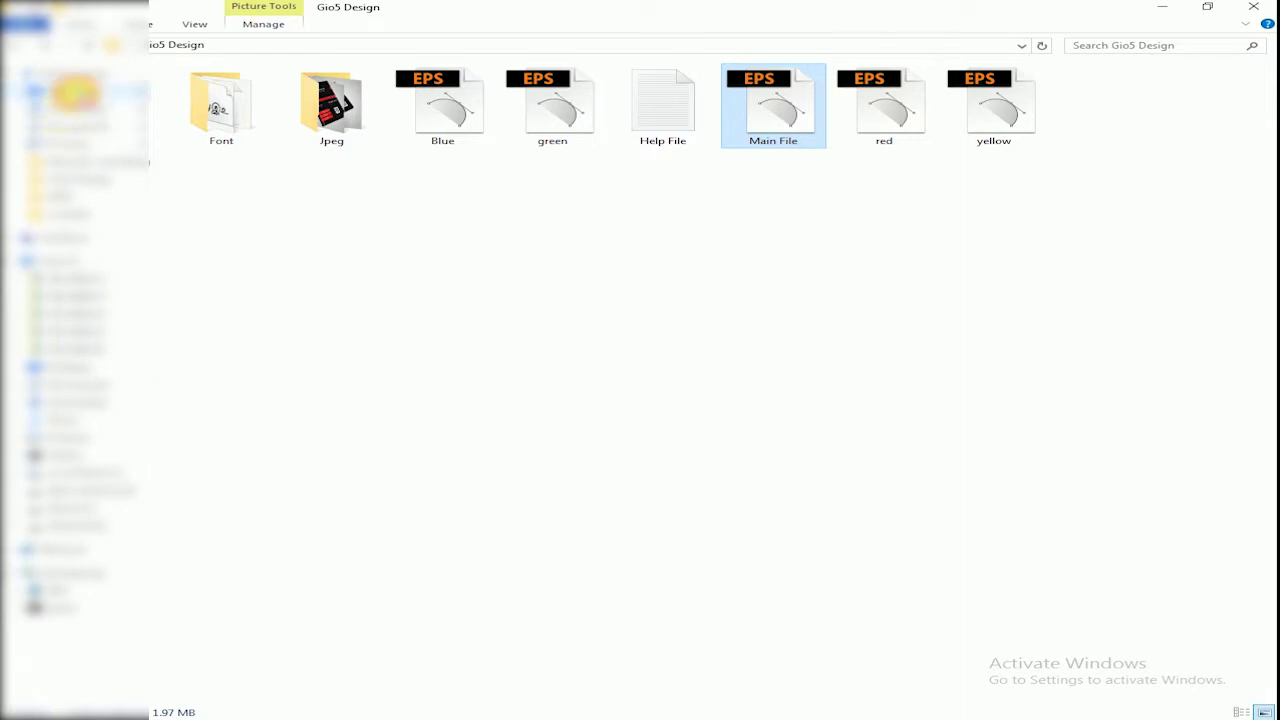
Step: Browse the Desktop, Downloads and Documents folders, then return to Desktop with nothing selected
click(72, 92)
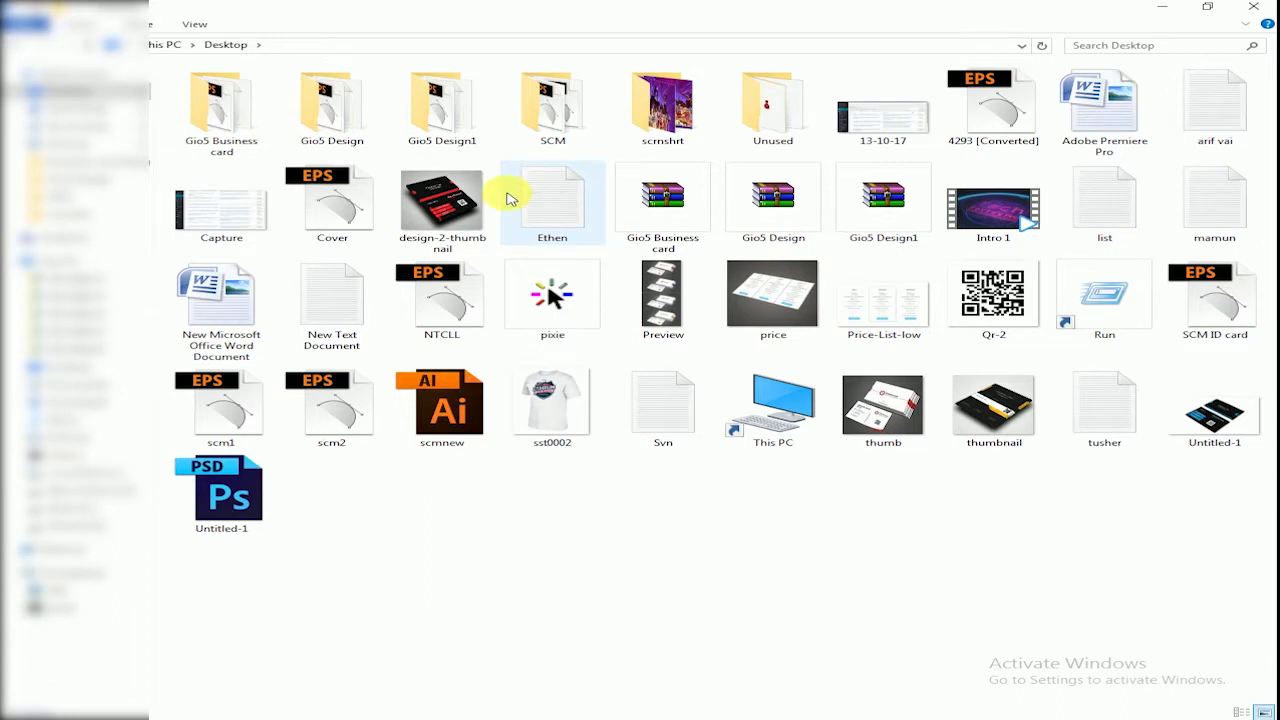
click(72, 108)
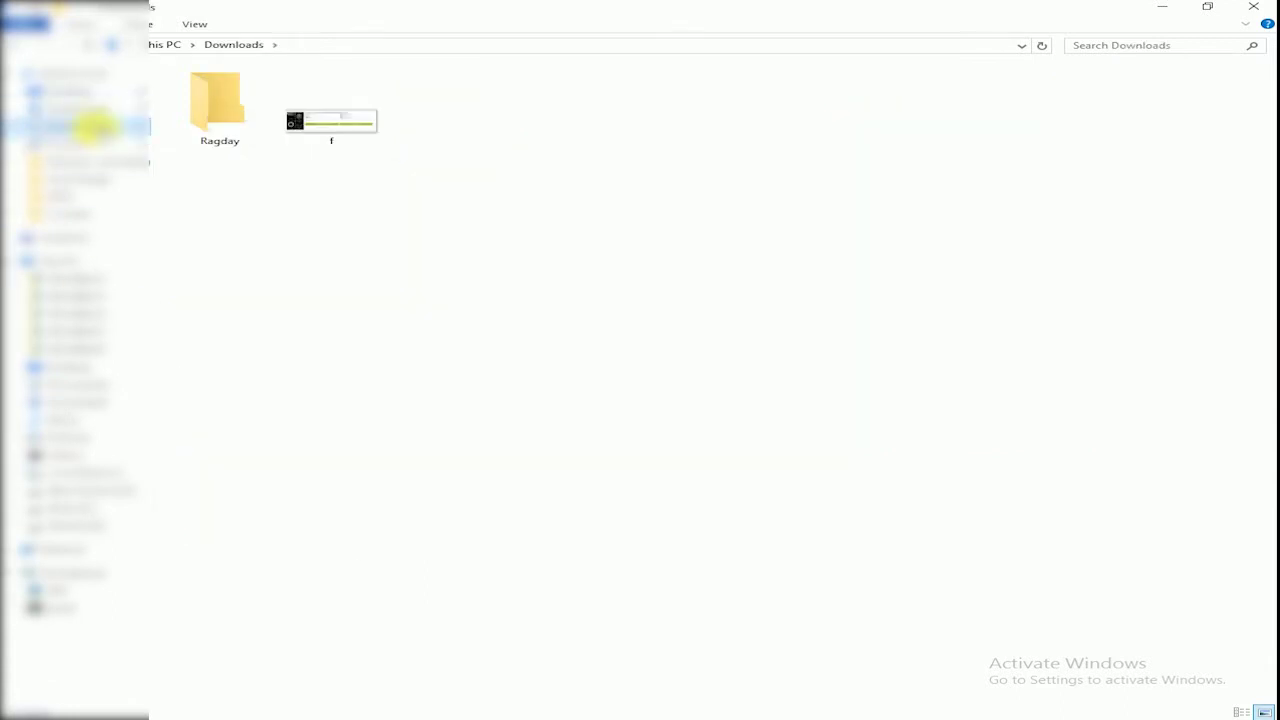
click(94, 126)
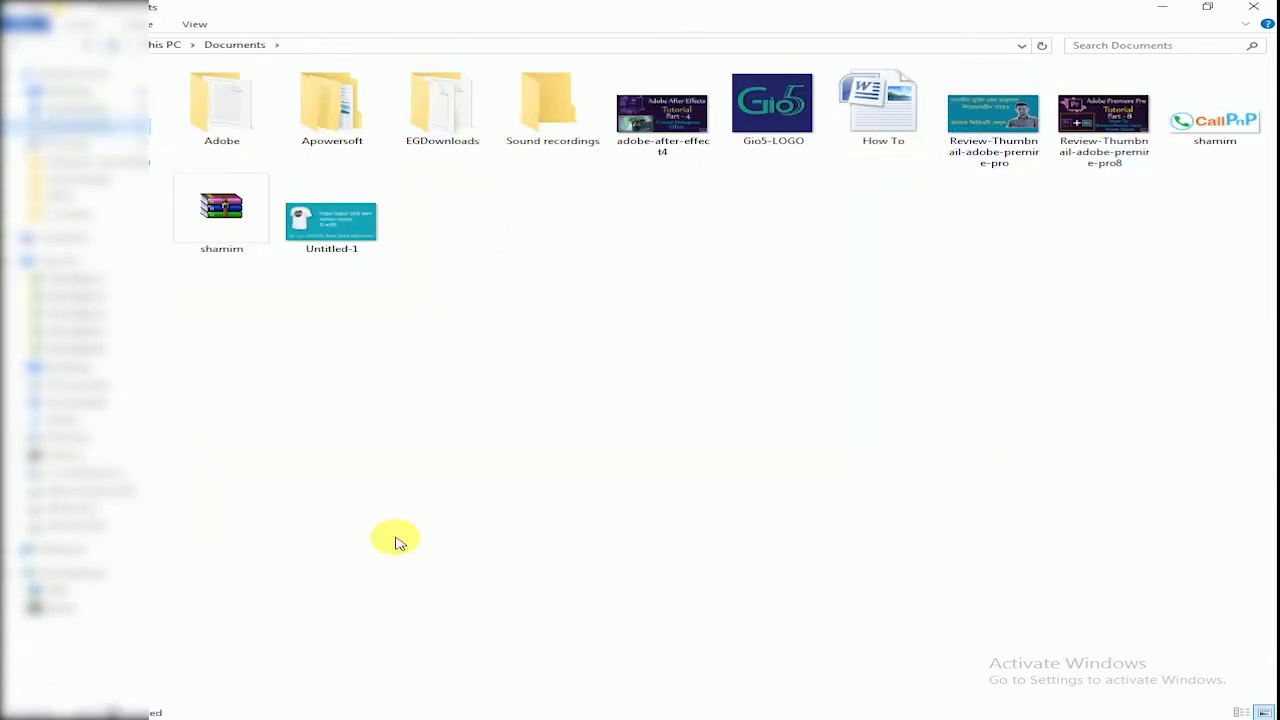
click(20, 45)
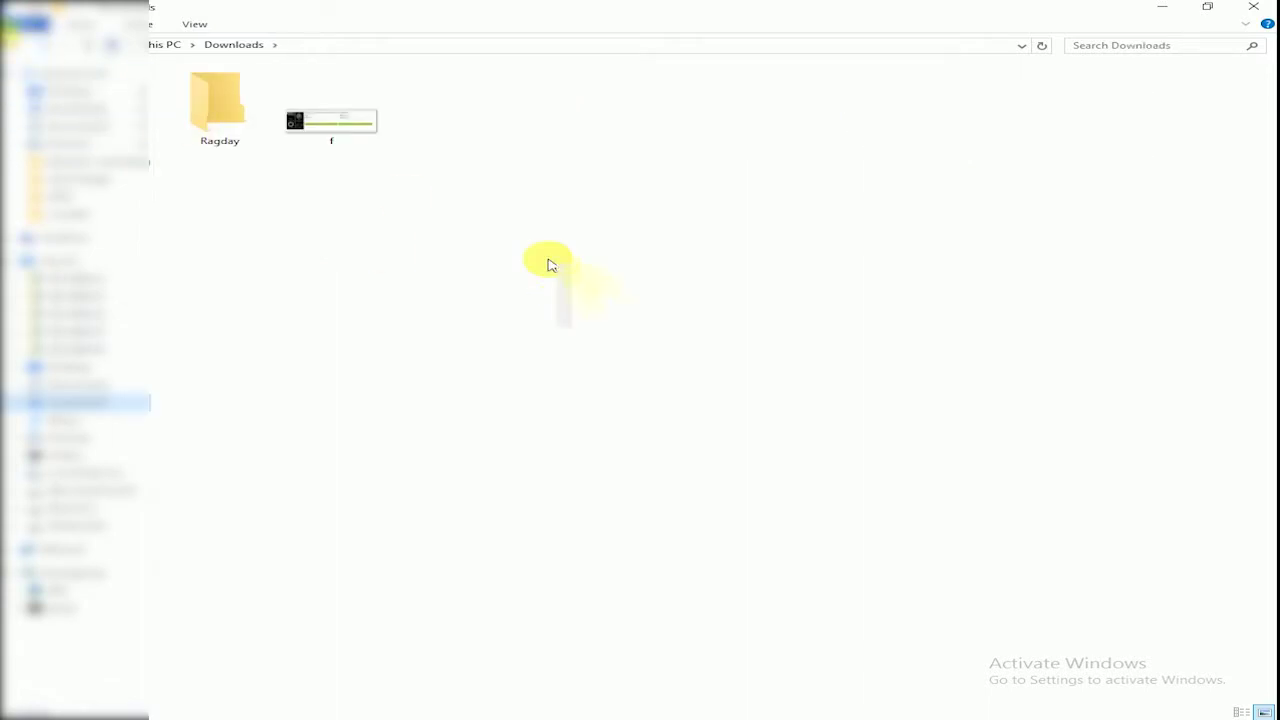
click(20, 45)
click(865, 488)
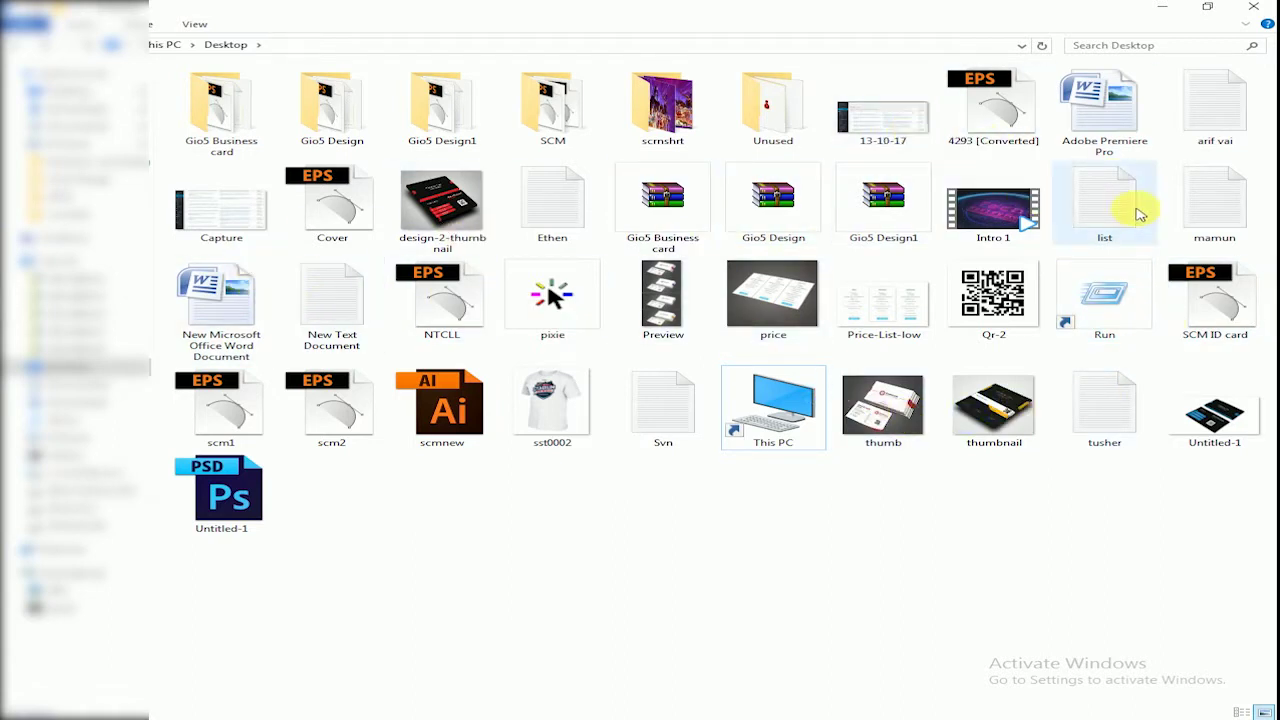
Step: Open Untitled-1.jpg in Photos and zoom in and out on the stacked-card mockup
double_click(1228, 428)
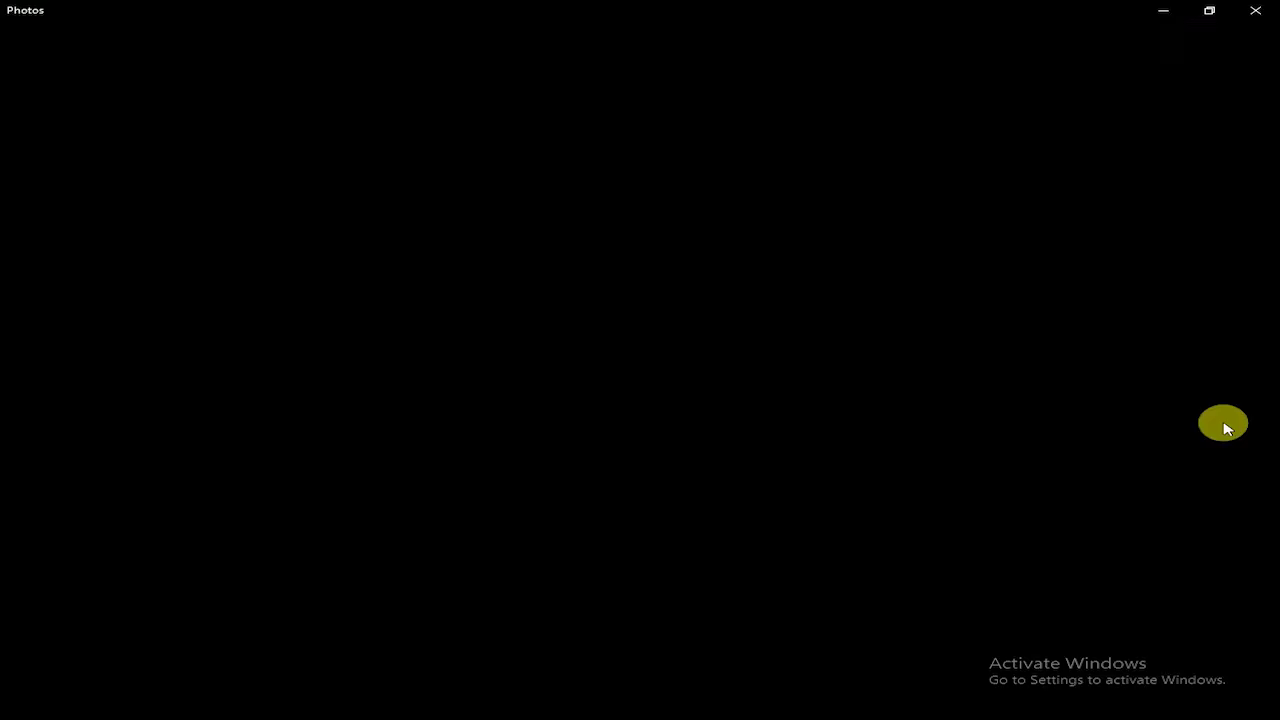
scroll(678, 425, up, 2)
scroll(688, 447, down, 1)
scroll(670, 456, down, 2)
scroll(650, 455, up, 3)
scroll(640, 455, down, 2)
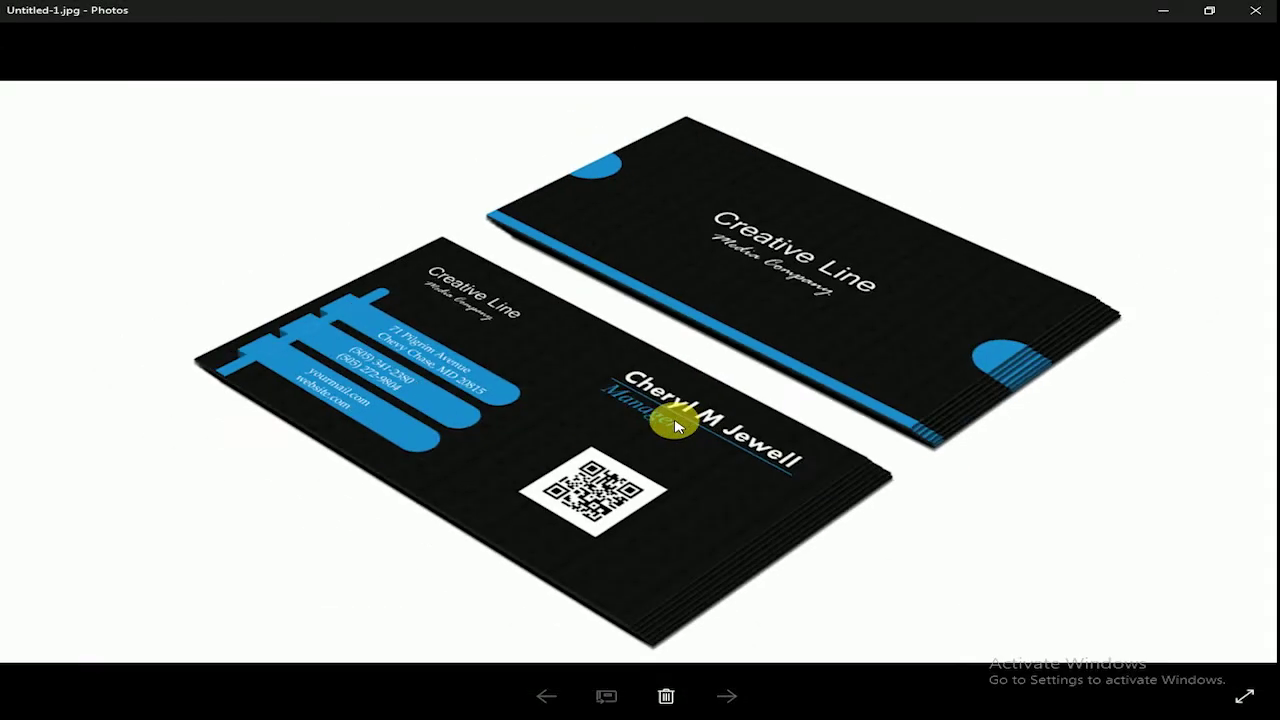
scroll(748, 410, up, 1)
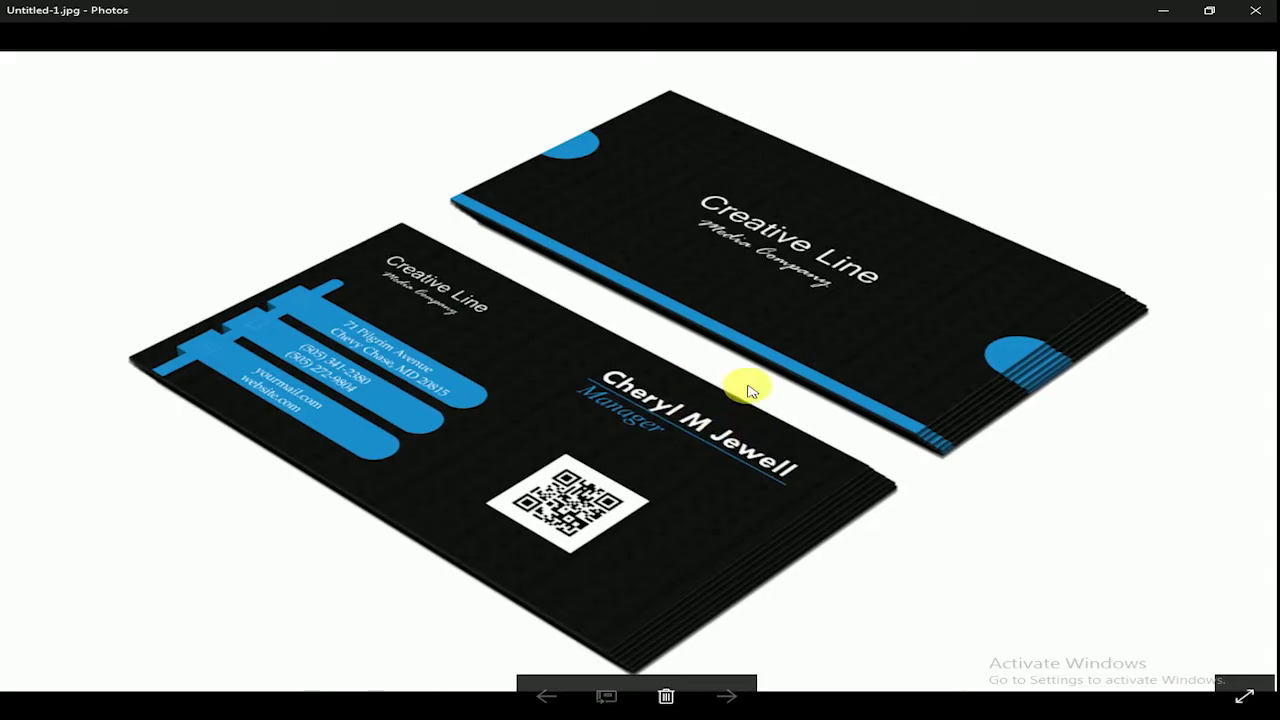
scroll(760, 349, down, 1)
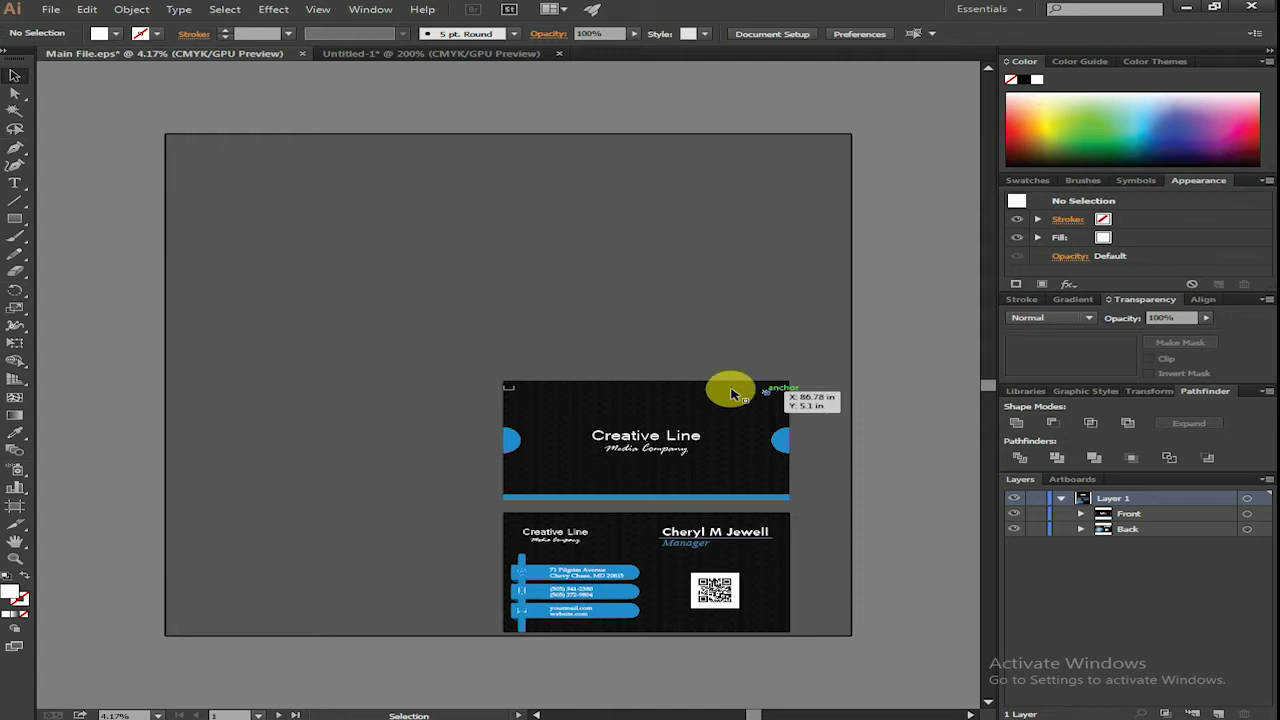
mouse_move(697, 331)
mouse_down()
mouse_move(672, 590)
mouse_move(705, 660)
mouse_up()
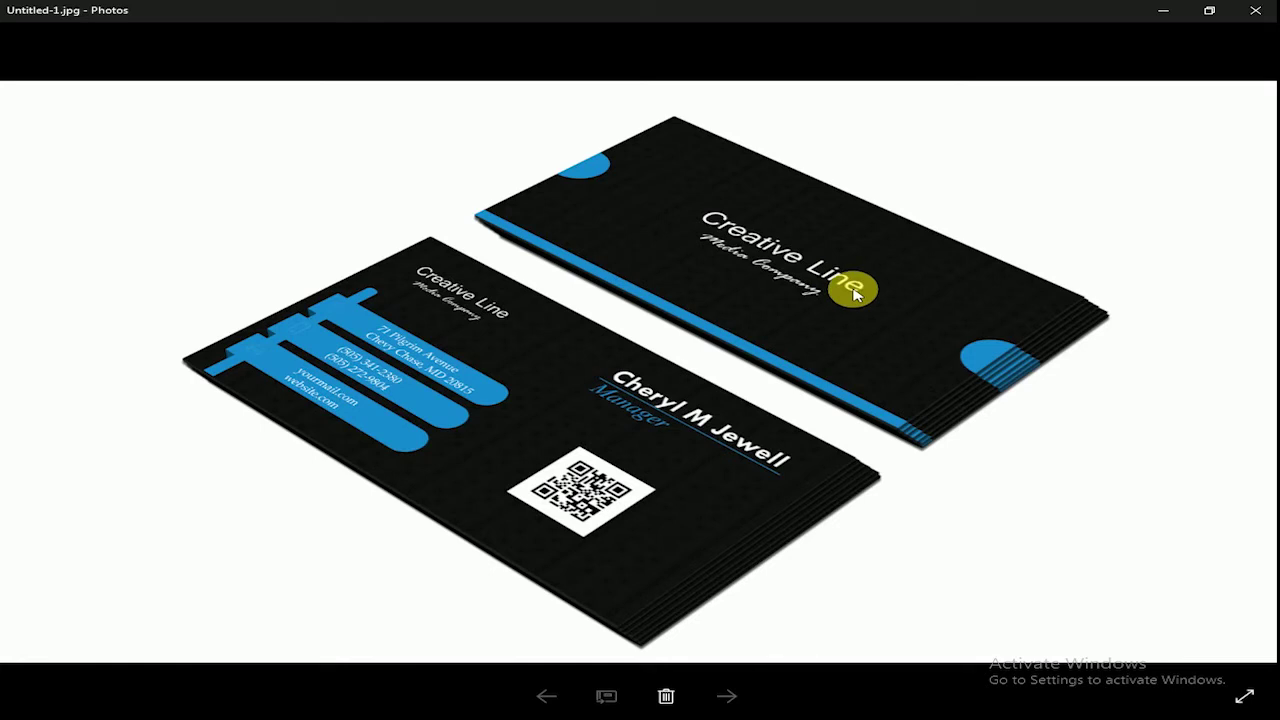
Step: Zoom in close on the name line of the exported card
scroll(751, 329, up, 2)
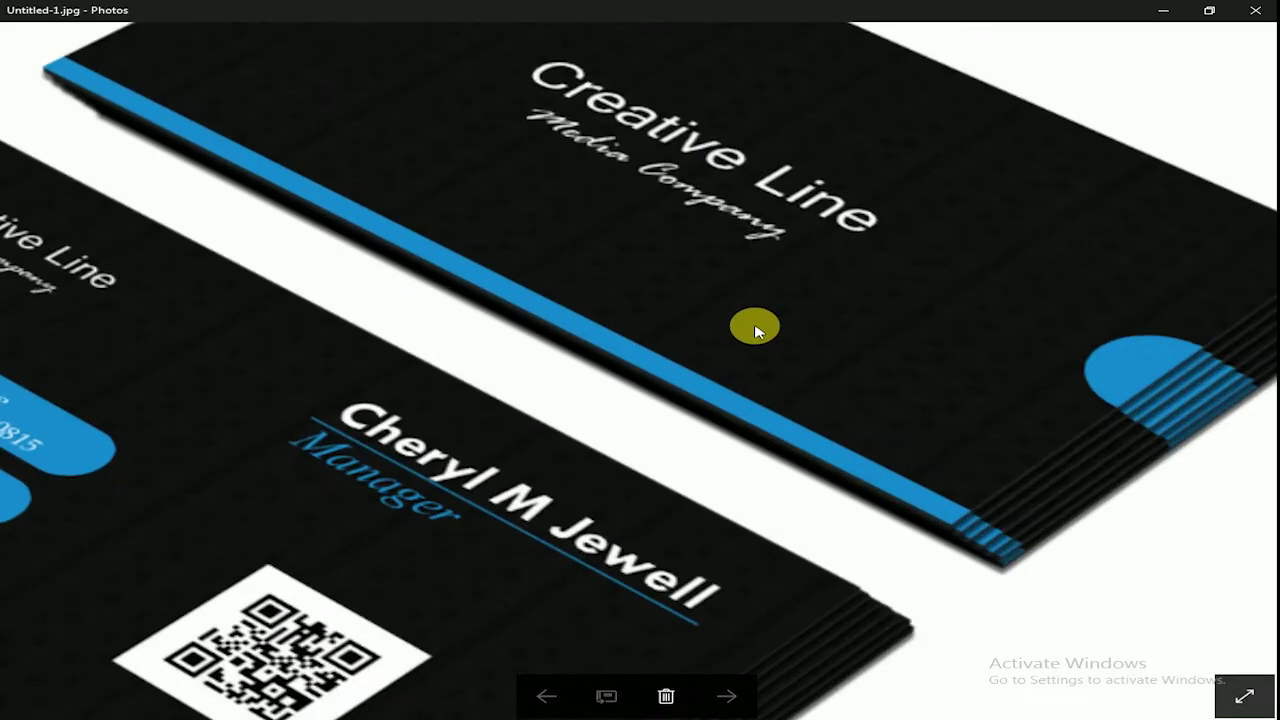
scroll(703, 377, up, 1)
scroll(703, 366, up, 1)
scroll(728, 398, down, 3)
scroll(728, 398, down, 1)
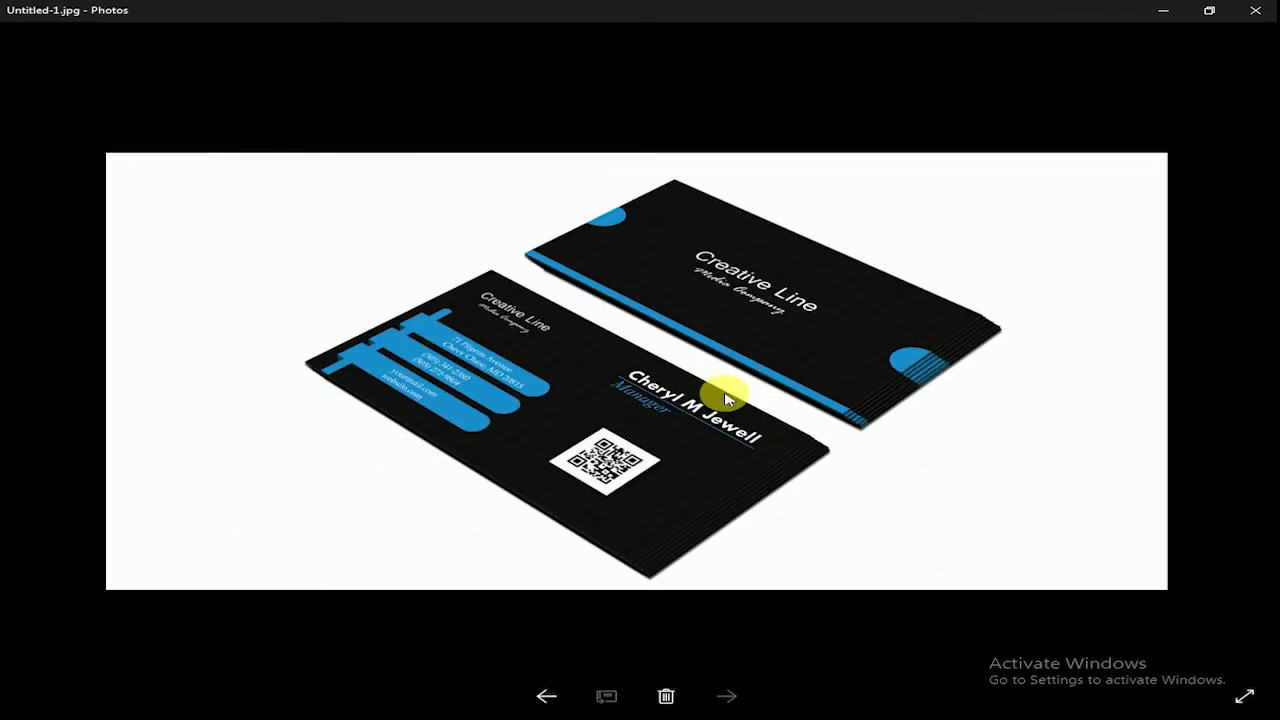
scroll(715, 394, up, 2)
scroll(690, 410, up, 2)
scroll(668, 436, up, 1)
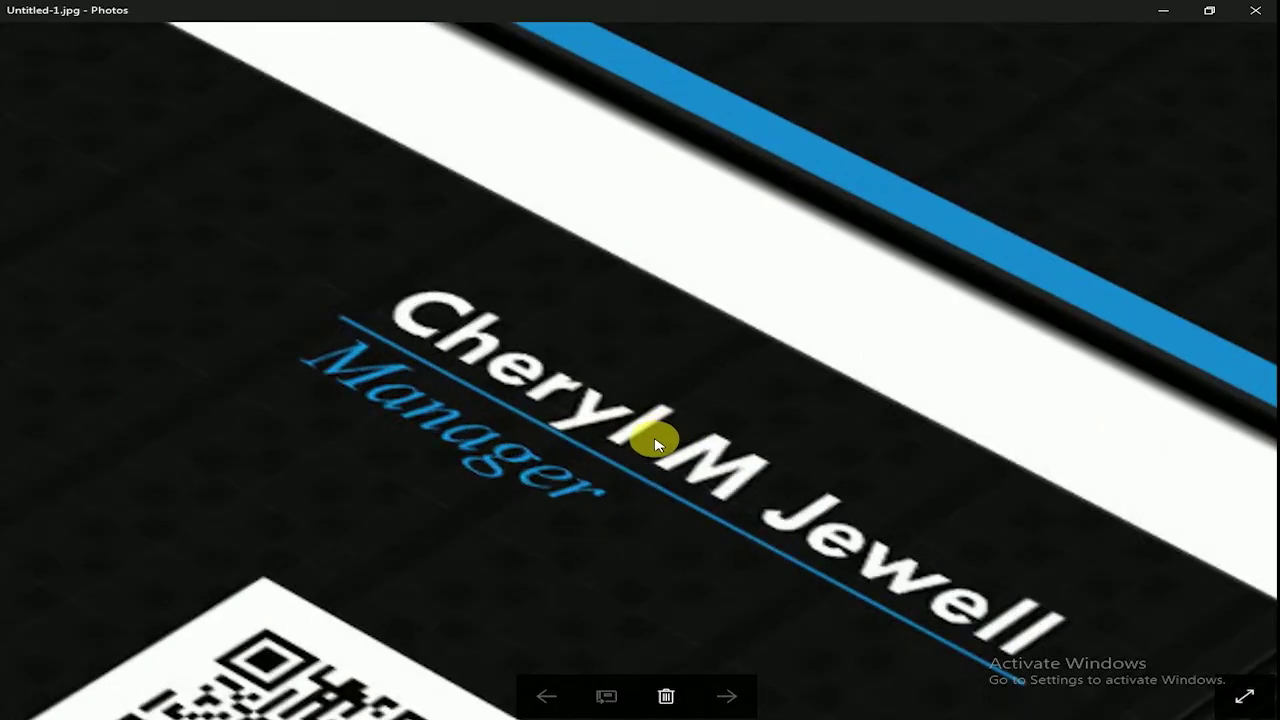
scroll(647, 437, up, 1)
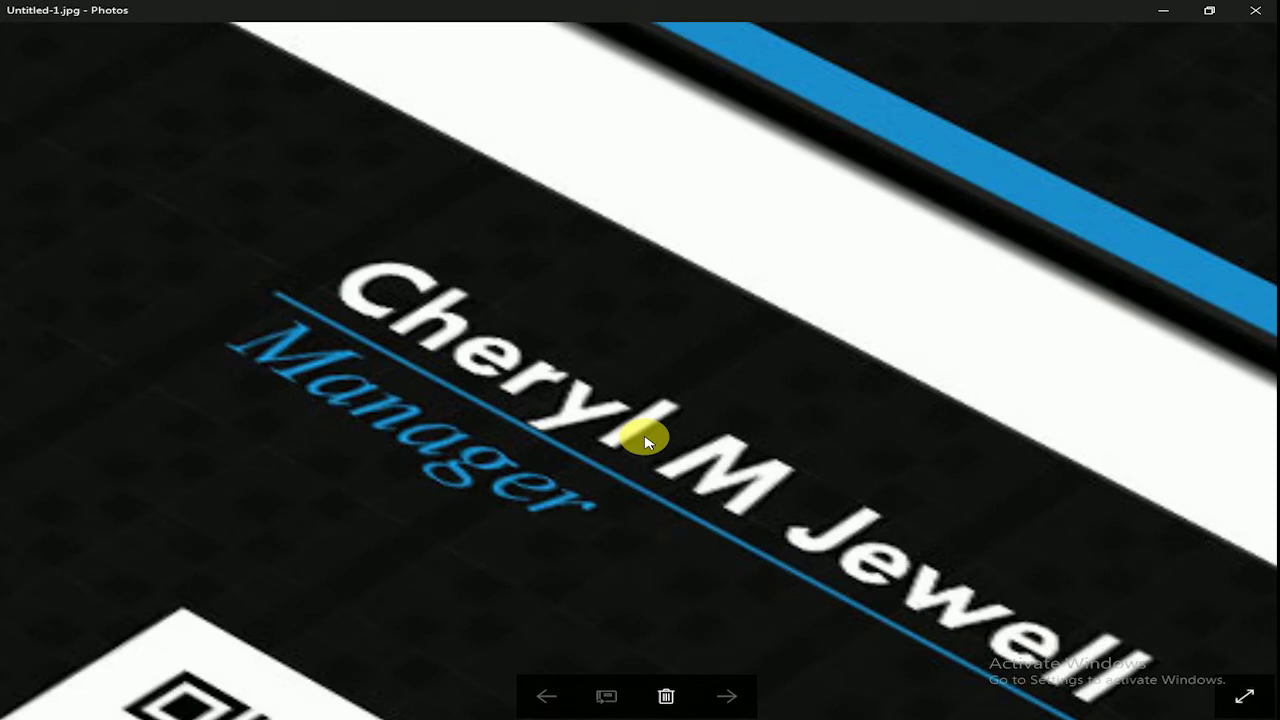
scroll(645, 440, up, 1)
Step: Zoom back out to the full mockup and close the Photos viewer
scroll(650, 447, down, 1)
scroll(651, 470, up, 1)
scroll(652, 470, down, 1)
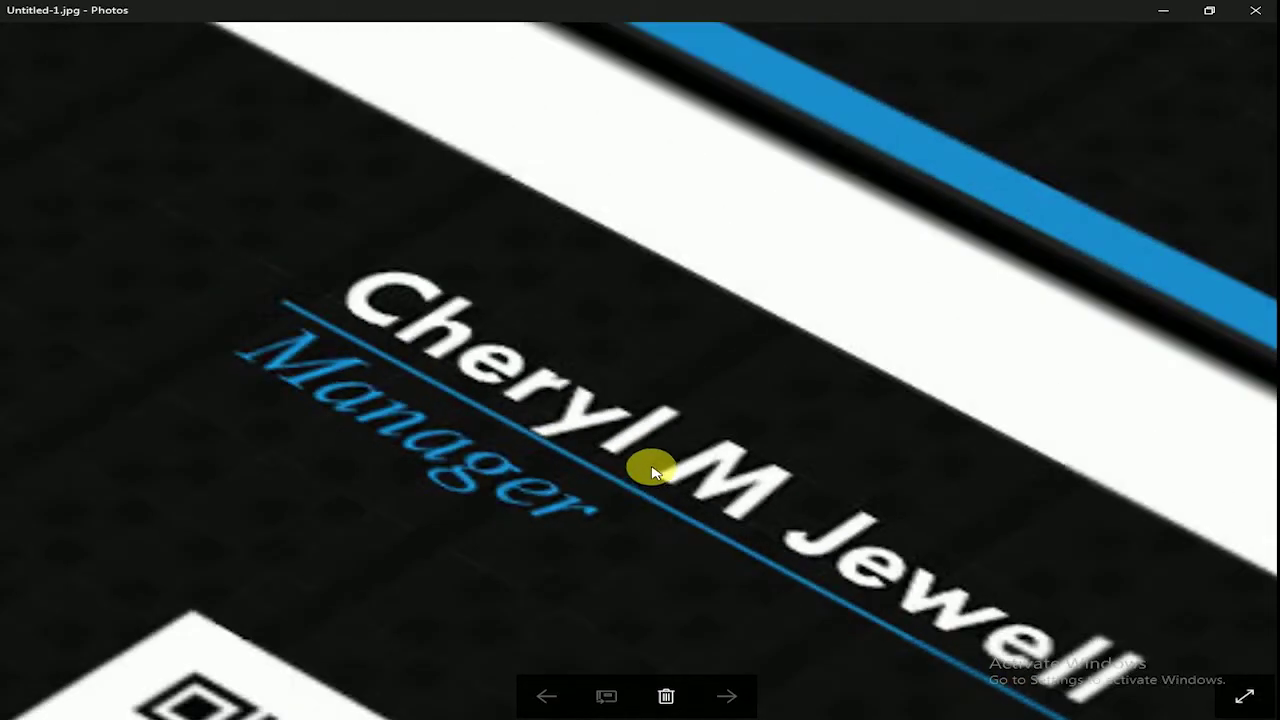
scroll(652, 470, down, 2)
scroll(652, 470, down, 1)
scroll(655, 471, down, 1)
scroll(658, 472, down, 1)
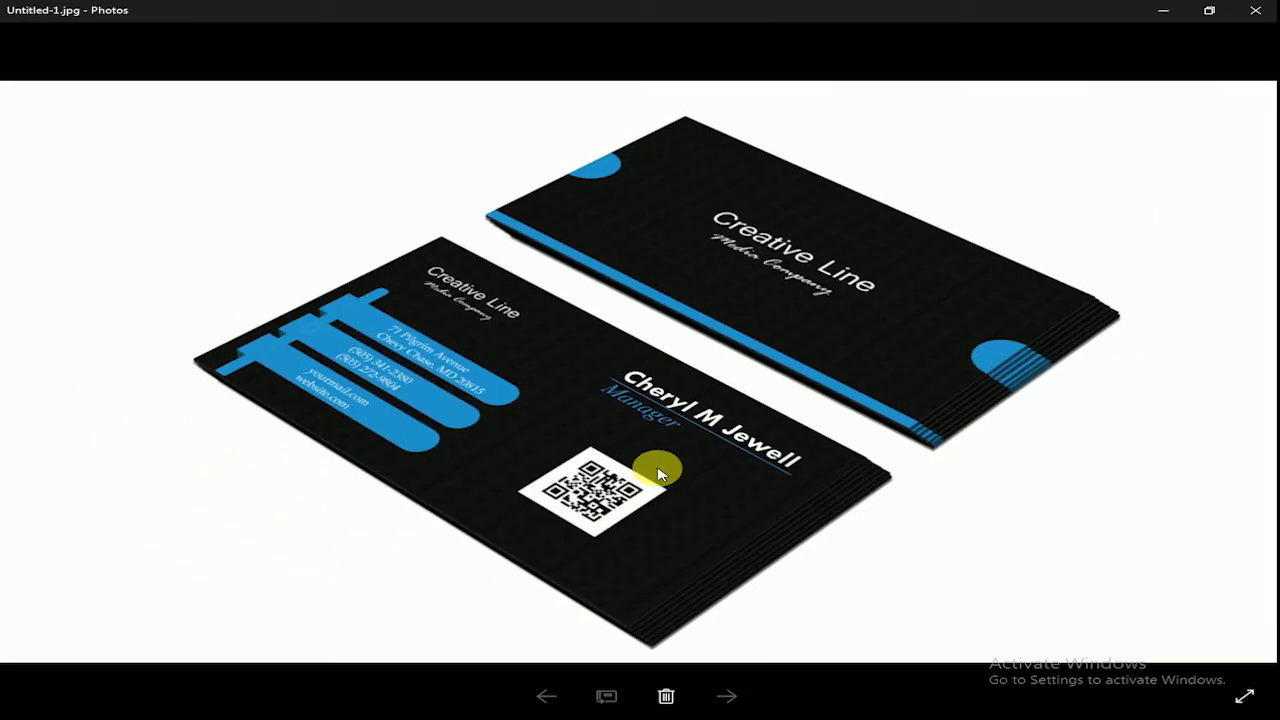
mouse_move(1262, 12)
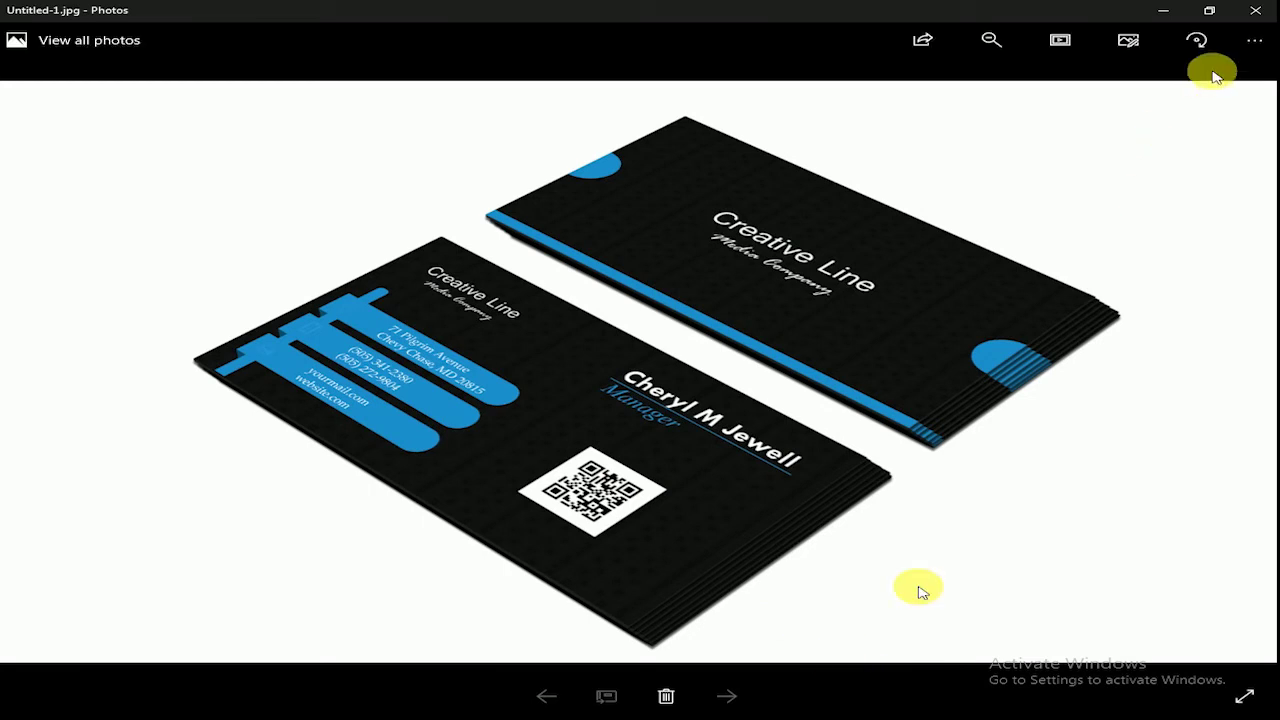
click(1266, 9)
Step: Cancel closing Main File.eps so it stays open unsaved, and deselect the card artwork
click(1266, 8)
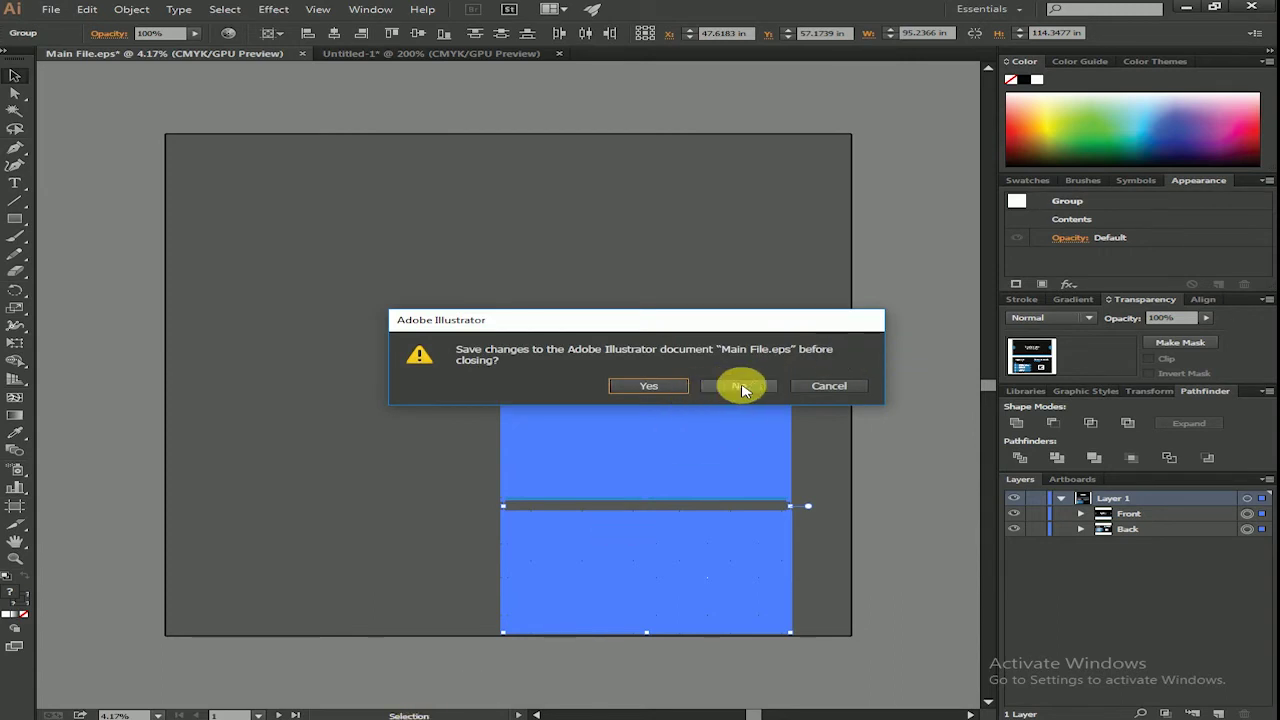
click(812, 386)
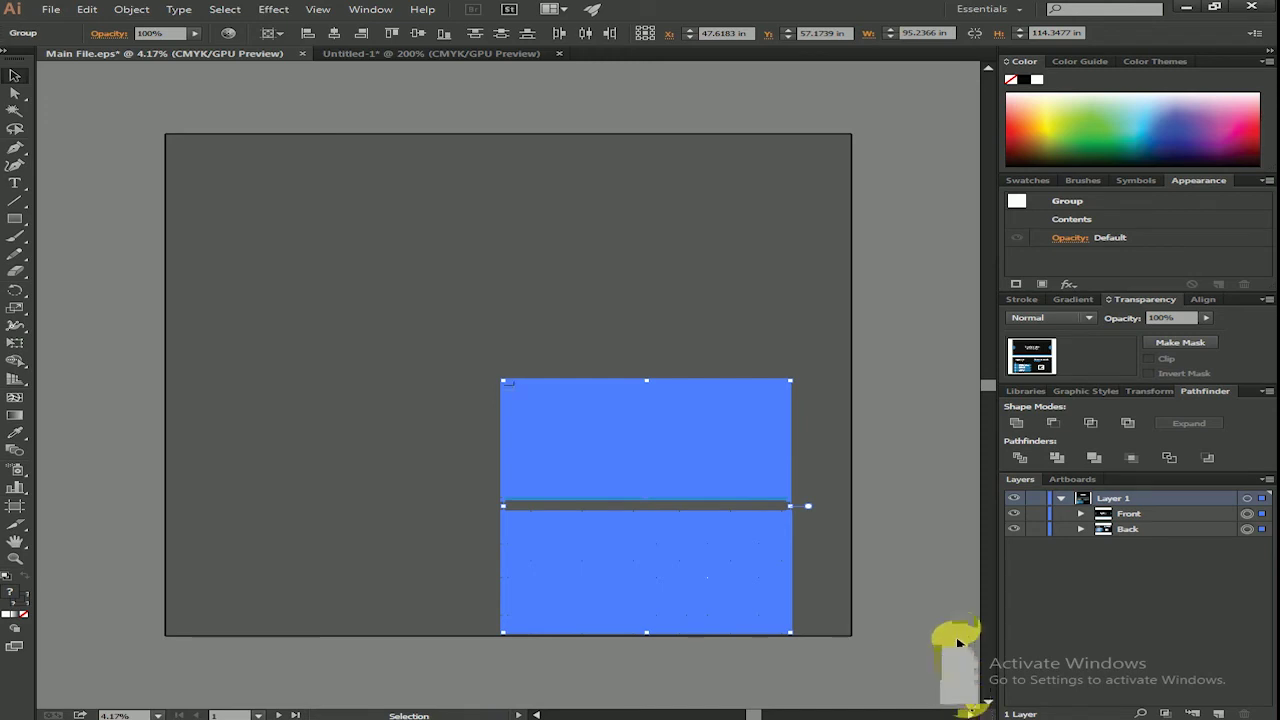
click(937, 580)
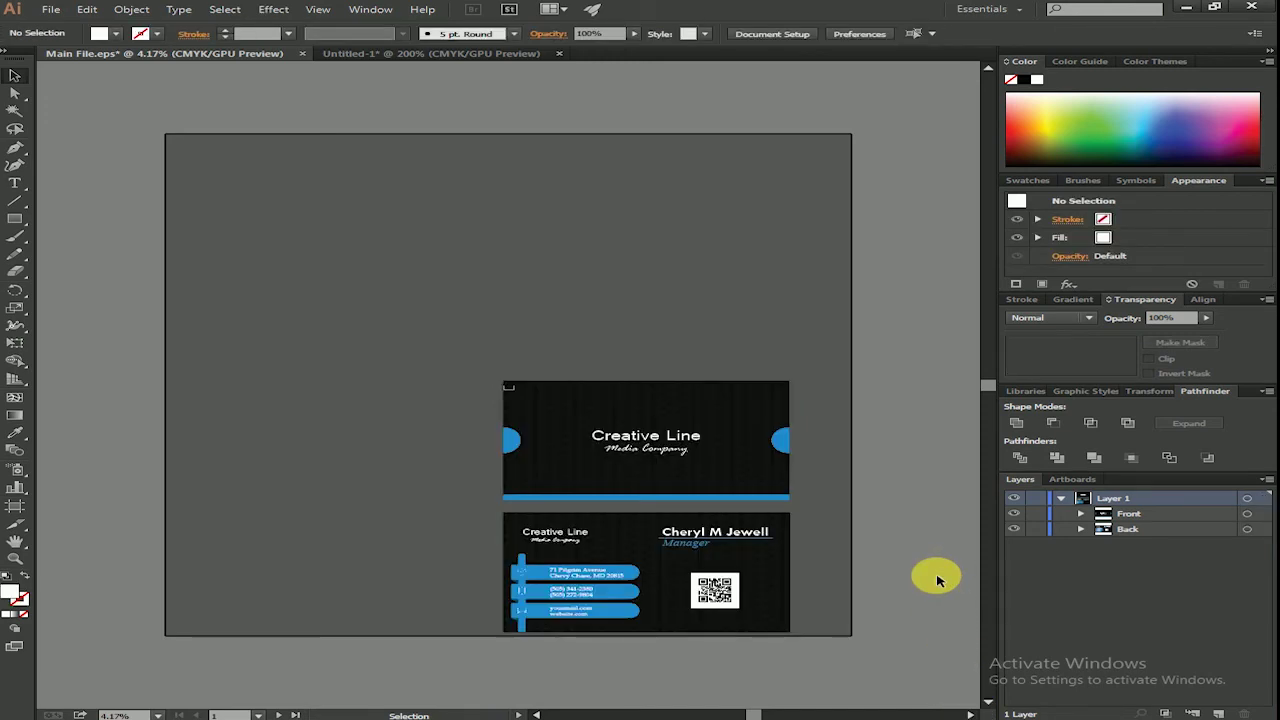